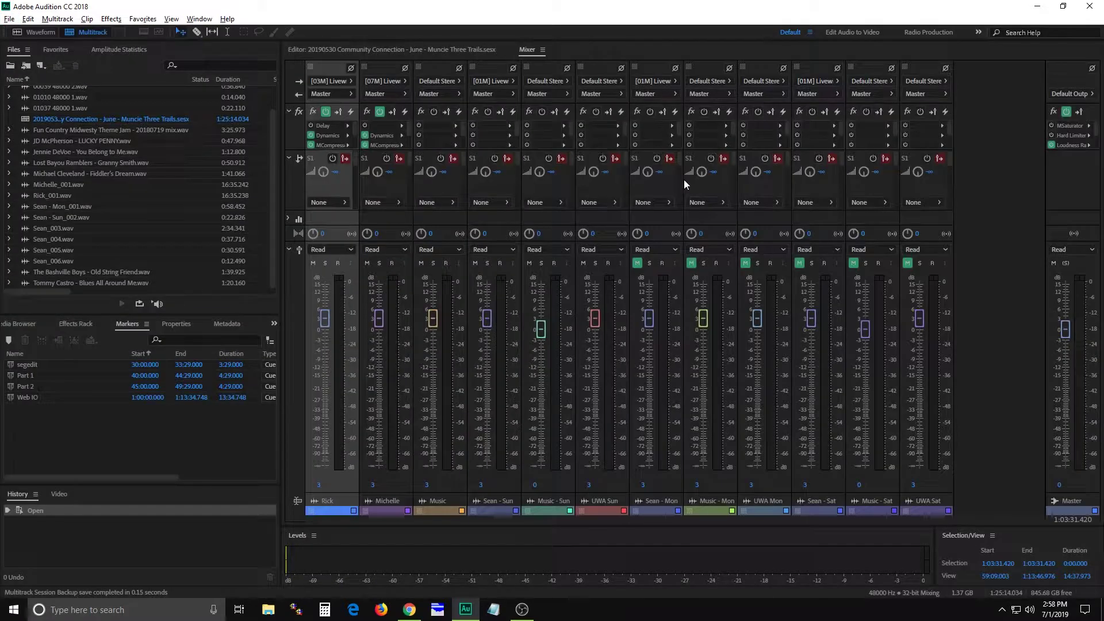
left_click(464, 46)
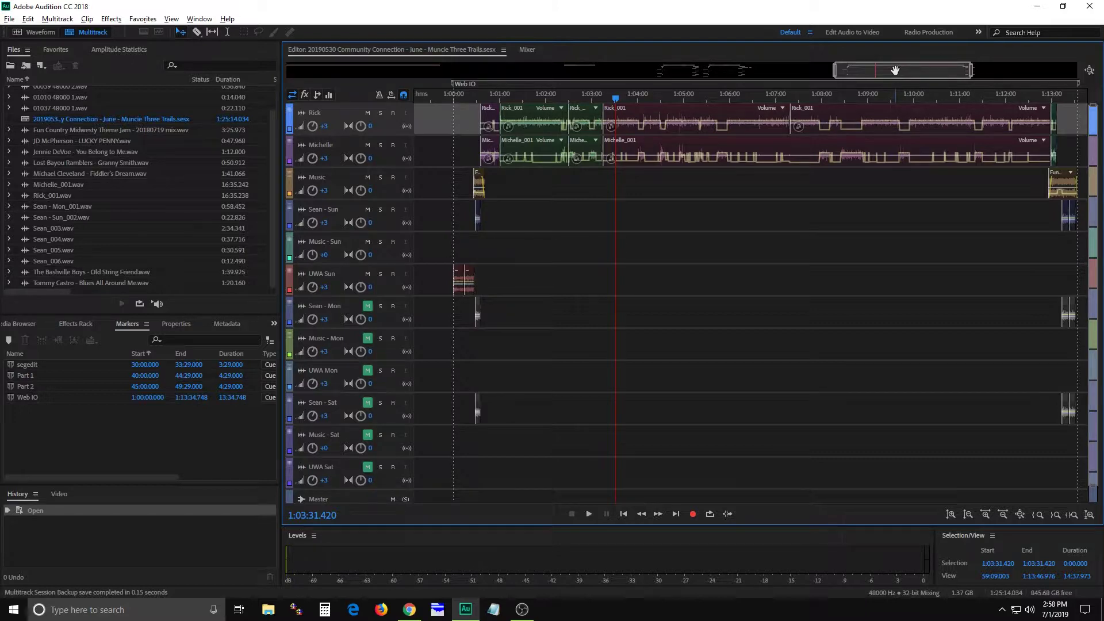
left_click(534, 49)
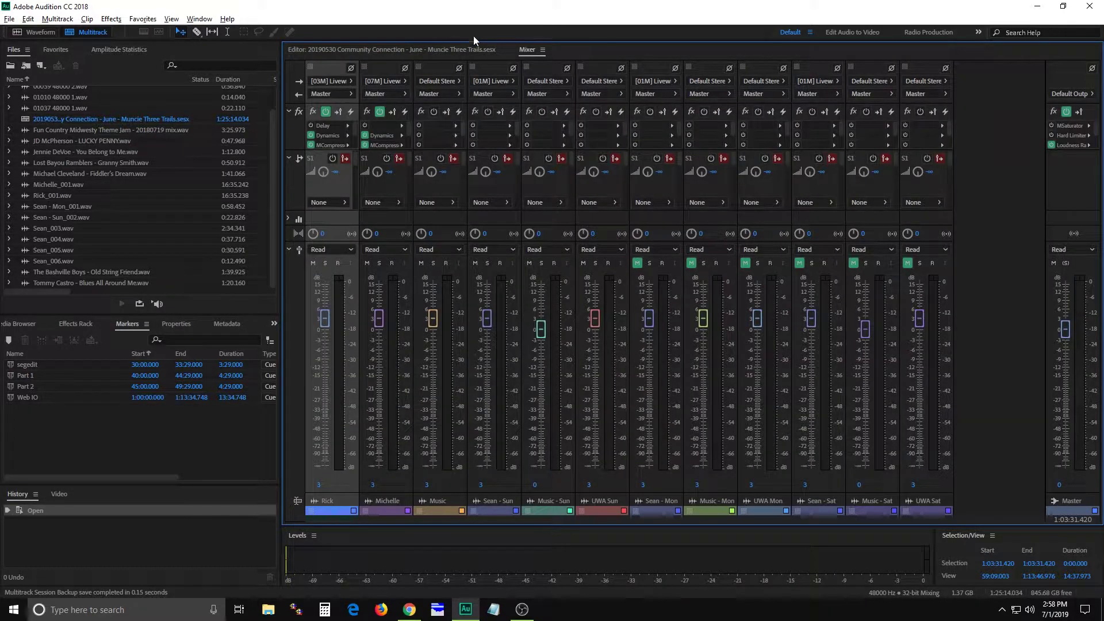
left_click(409, 41)
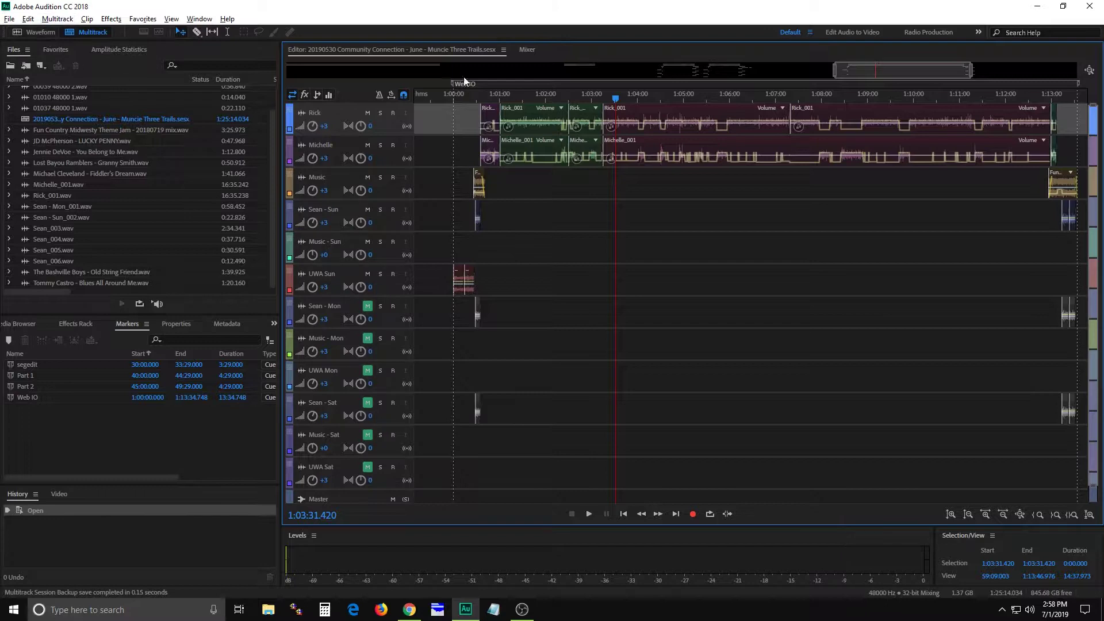
left_click(527, 50)
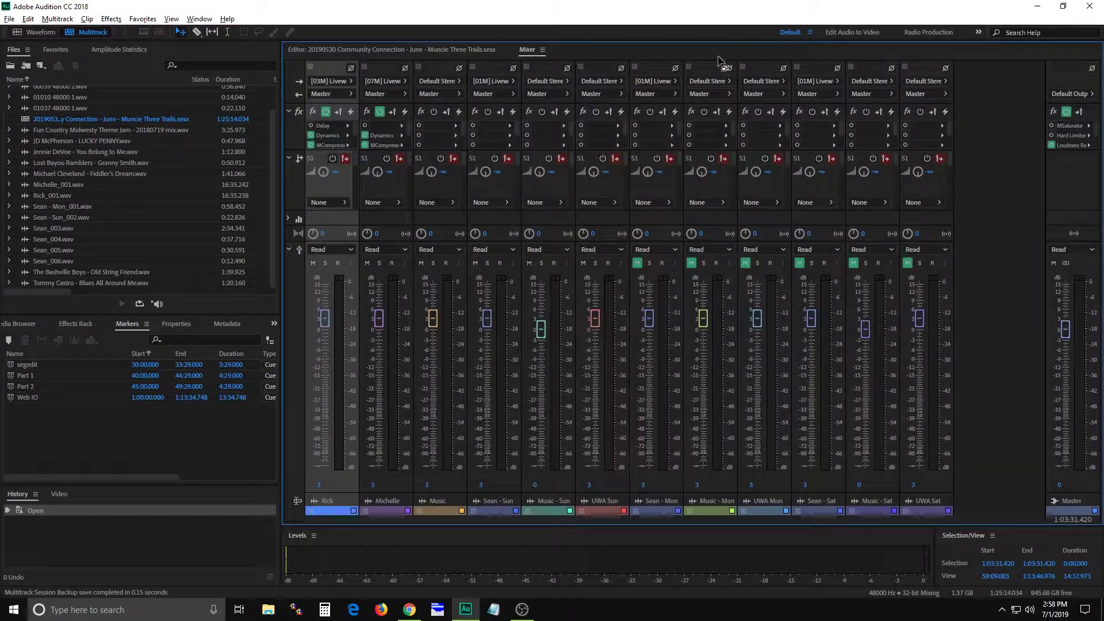
left_click(1082, 148)
left_click(1088, 146)
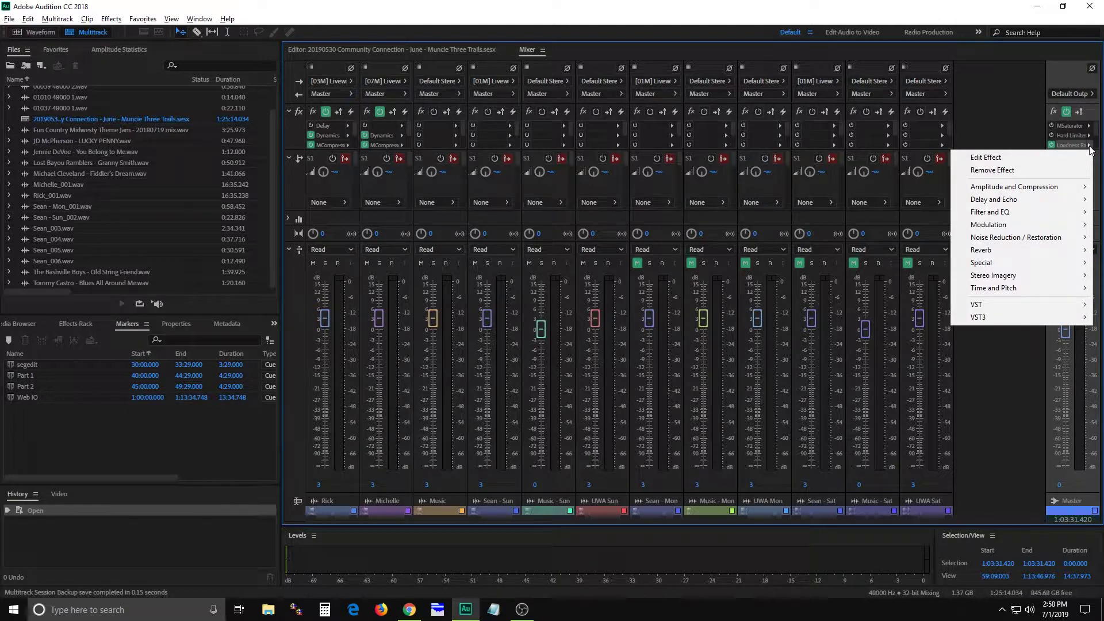
left_click(1090, 145)
left_click(1096, 126)
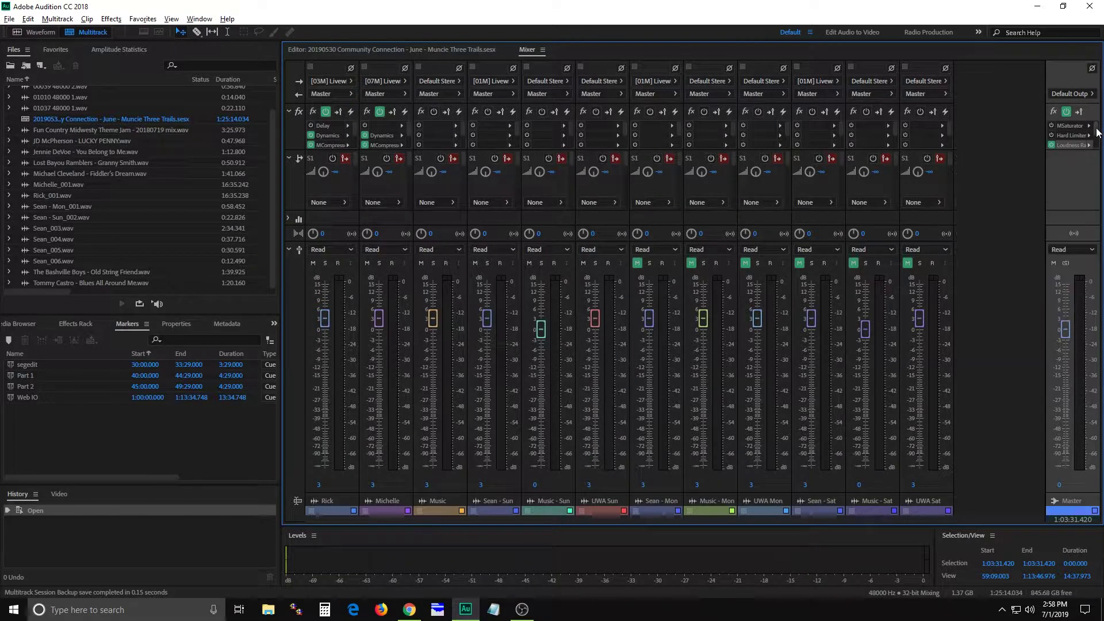
left_click_drag(1096, 127, 1095, 127)
Load the Loudness Radar Meter into the master track's third effect slot and close its window
left_click(1088, 146)
mouse_move(980, 319)
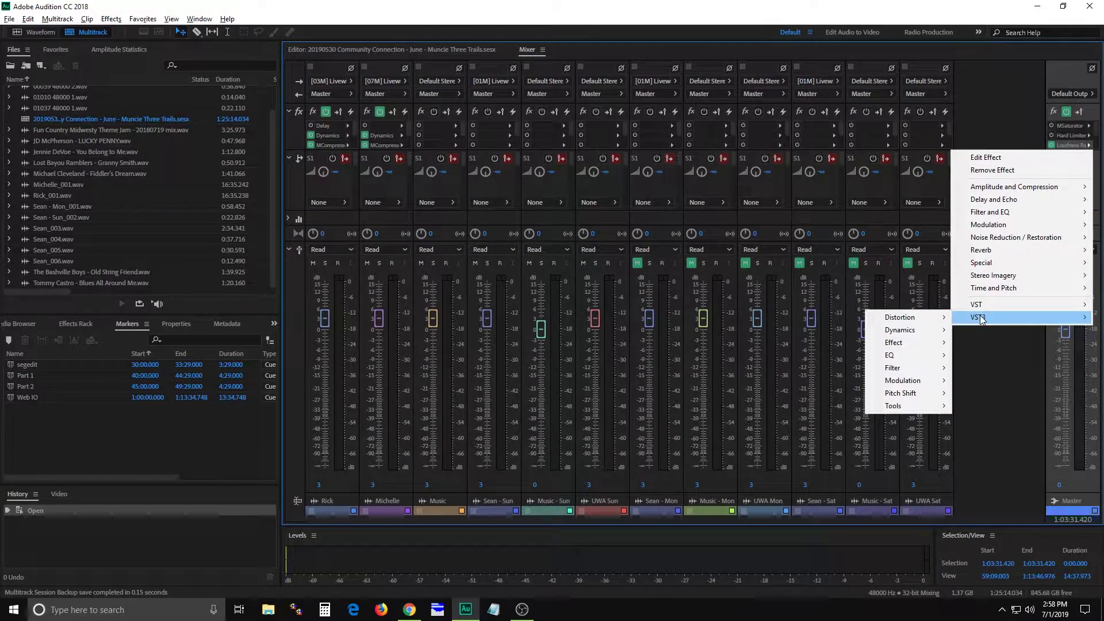
mouse_move(997, 267)
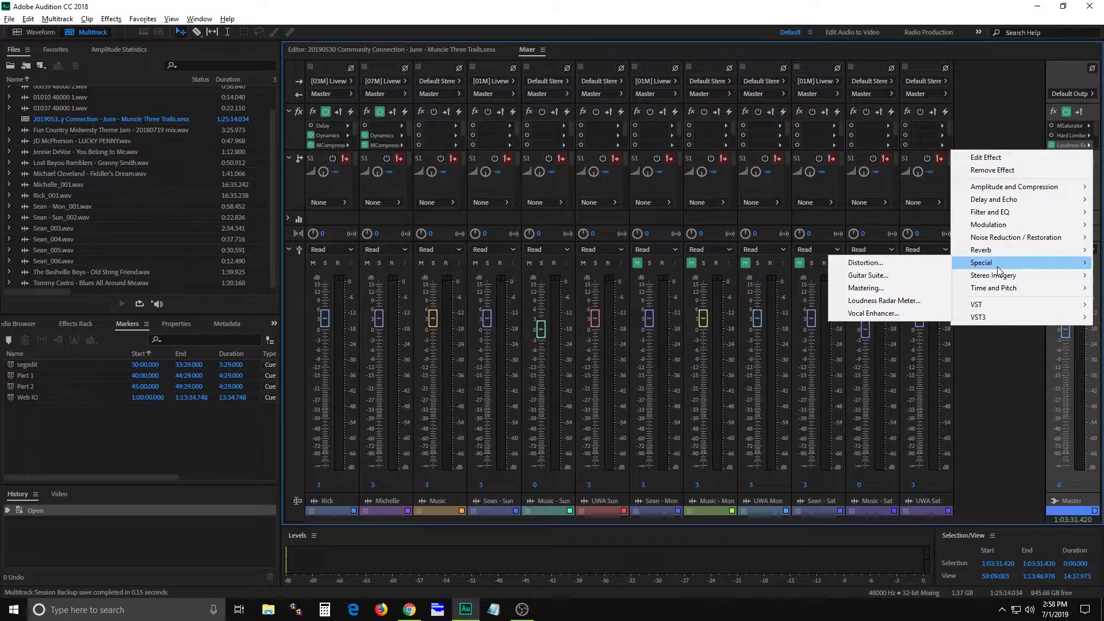
left_click(914, 301)
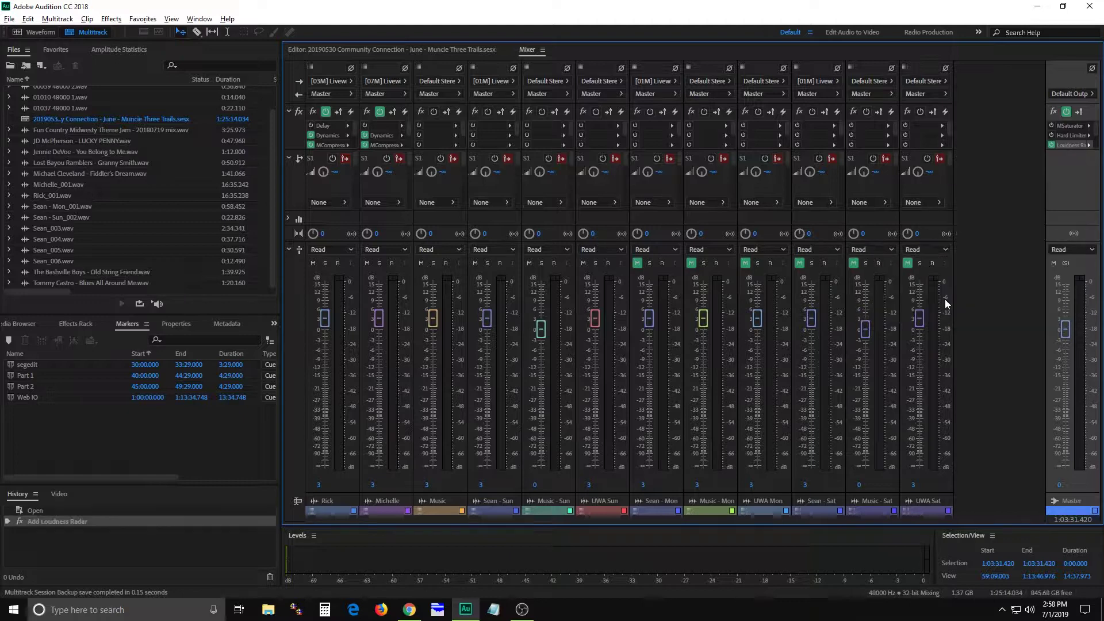
left_click_drag(594, 133, 612, 131)
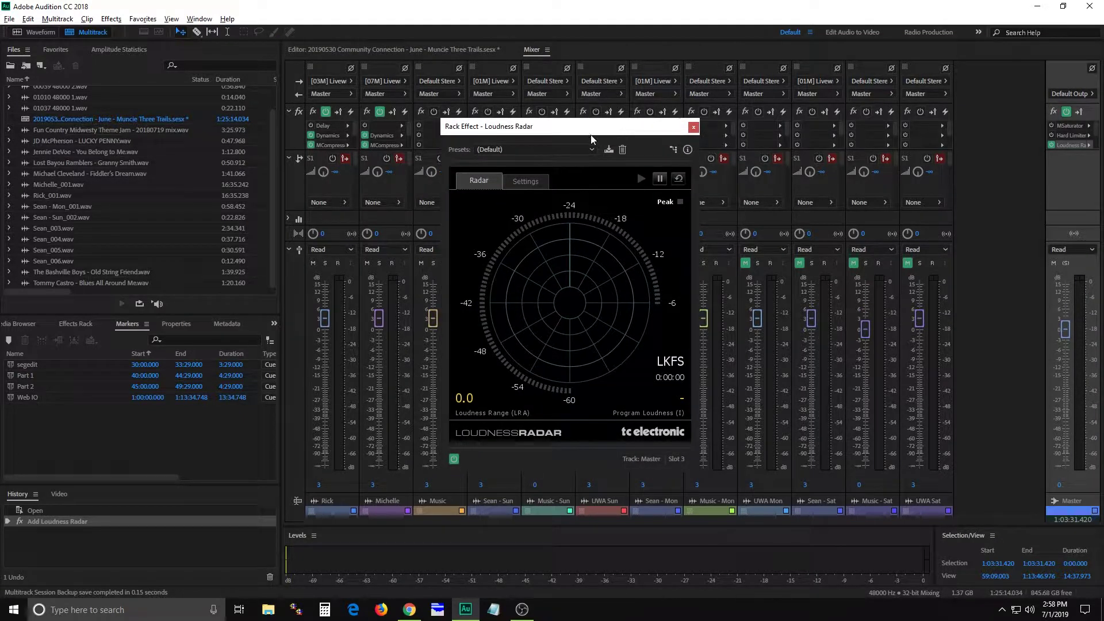
left_click(693, 127)
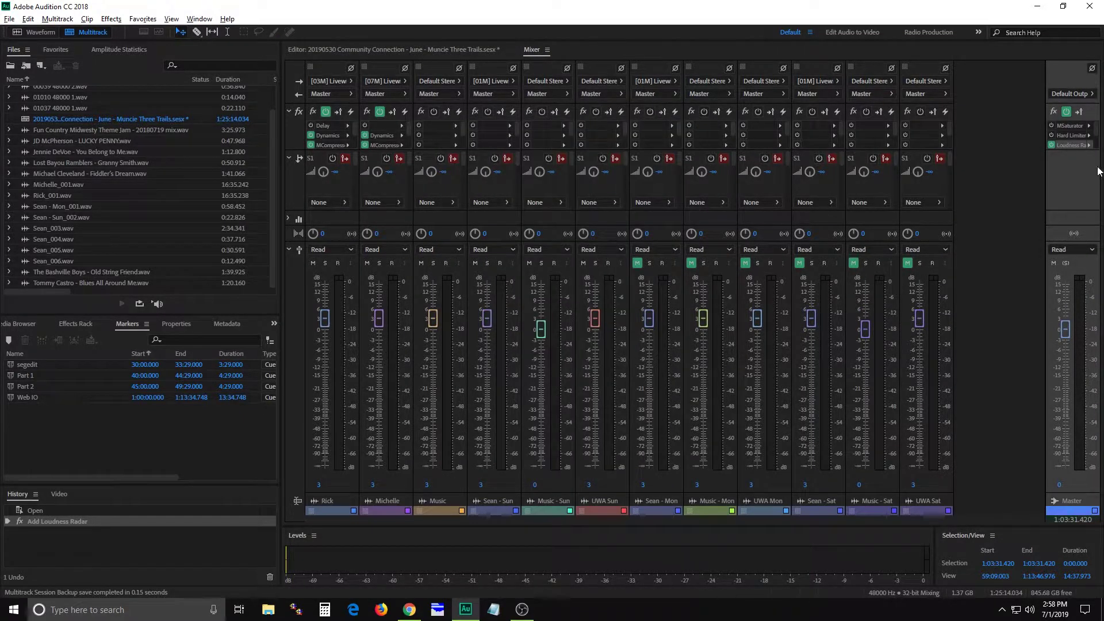
Replace the effect in the master track's third slot with MeldaProduction's MLoudnessAnalyzer
left_click(1088, 145)
mouse_move(978, 317)
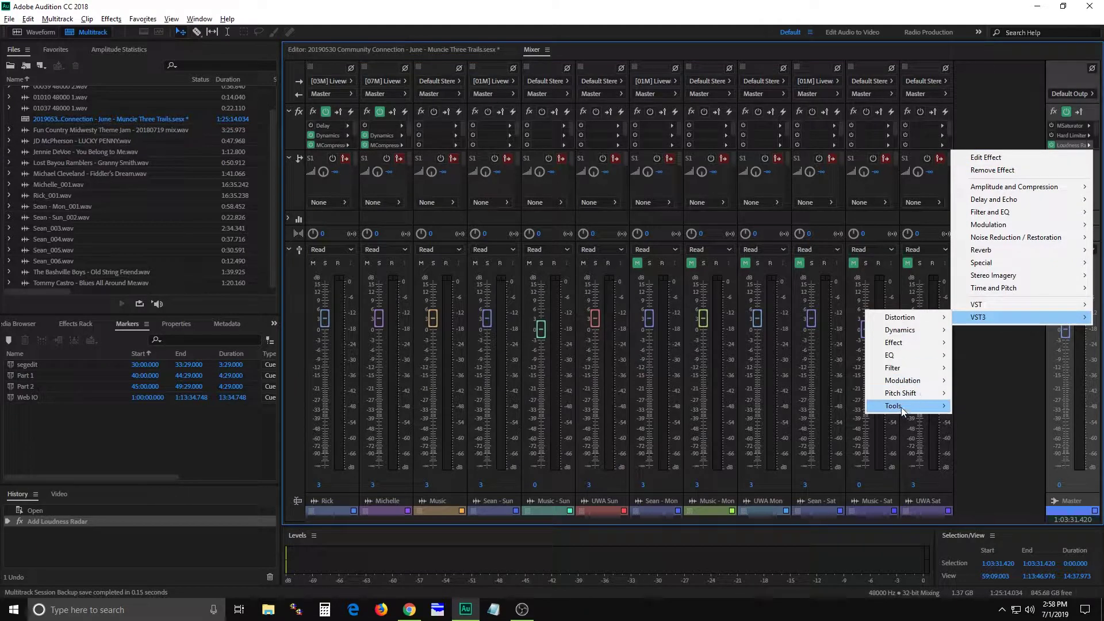
mouse_move(901, 409)
mouse_move(979, 408)
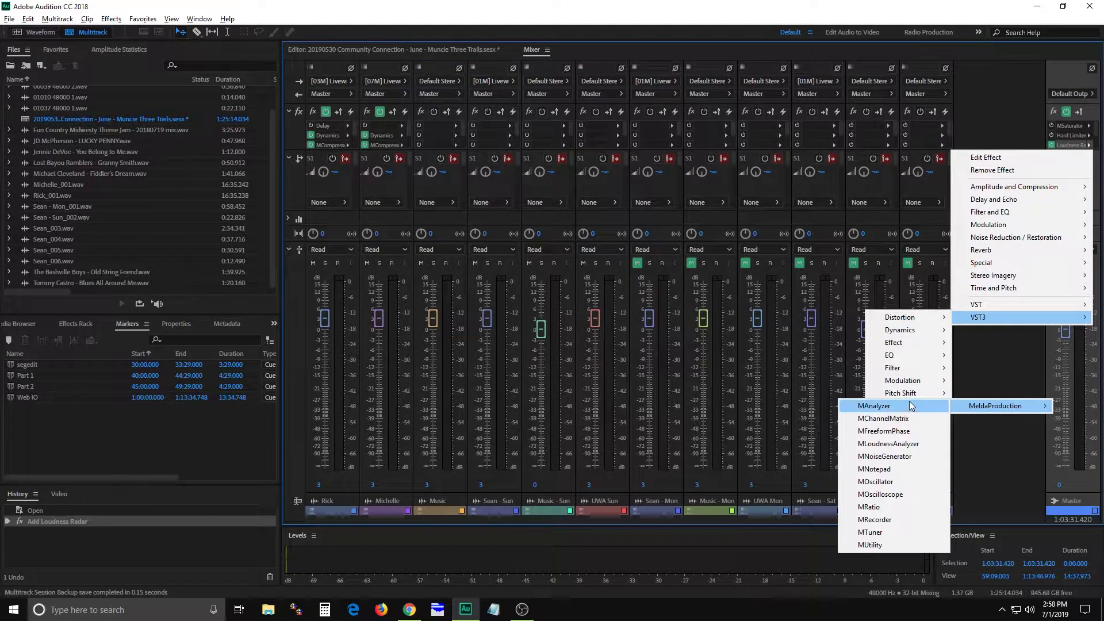
left_click(901, 445)
left_click_drag(706, 78, 656, 110)
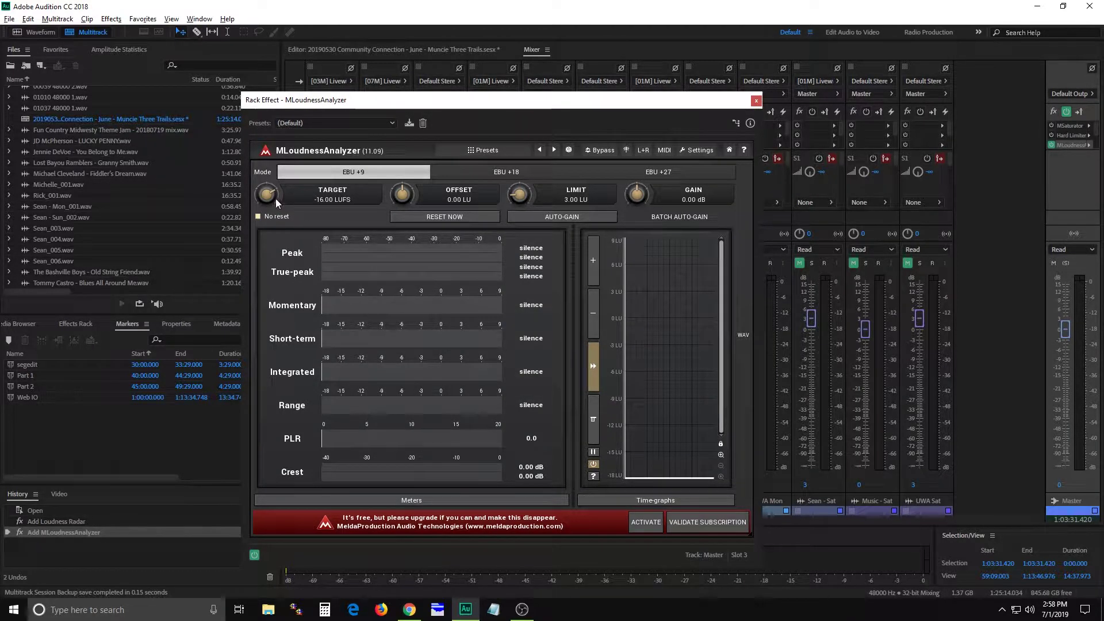
Set the MLoudnessAnalyzer target to -24 LUFS
left_click(313, 195)
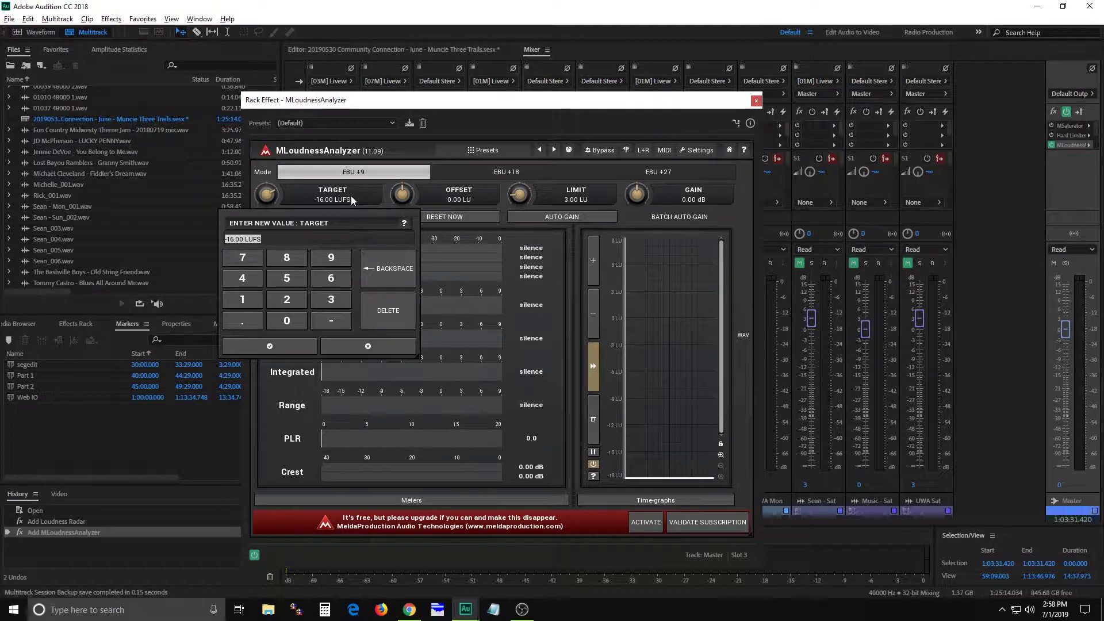
type("-24")
key("Return")
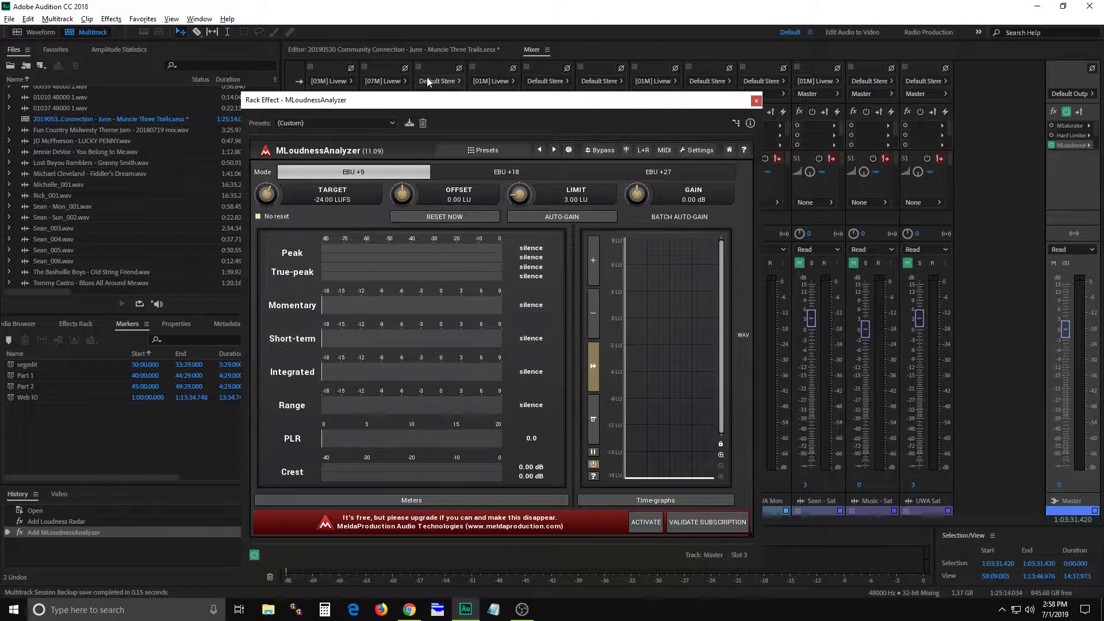
Play the multitrack session from about 1:03:40 with the loudness analyzer window moved clear of the timeline
left_click(437, 49)
left_click_drag(591, 106, 71, 112)
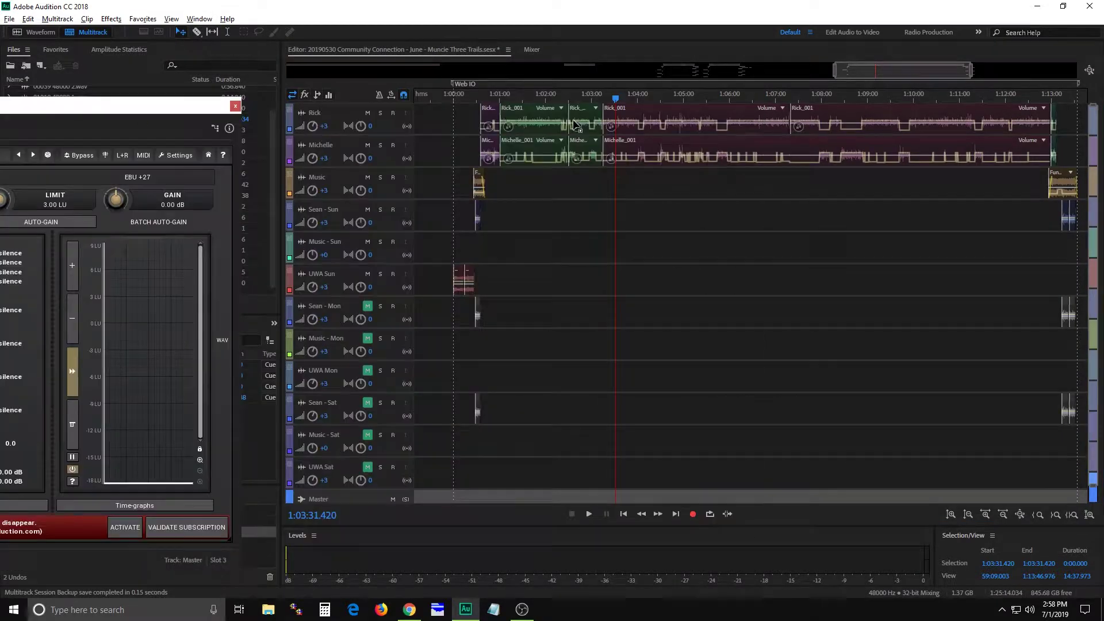
left_click(623, 95)
key("space")
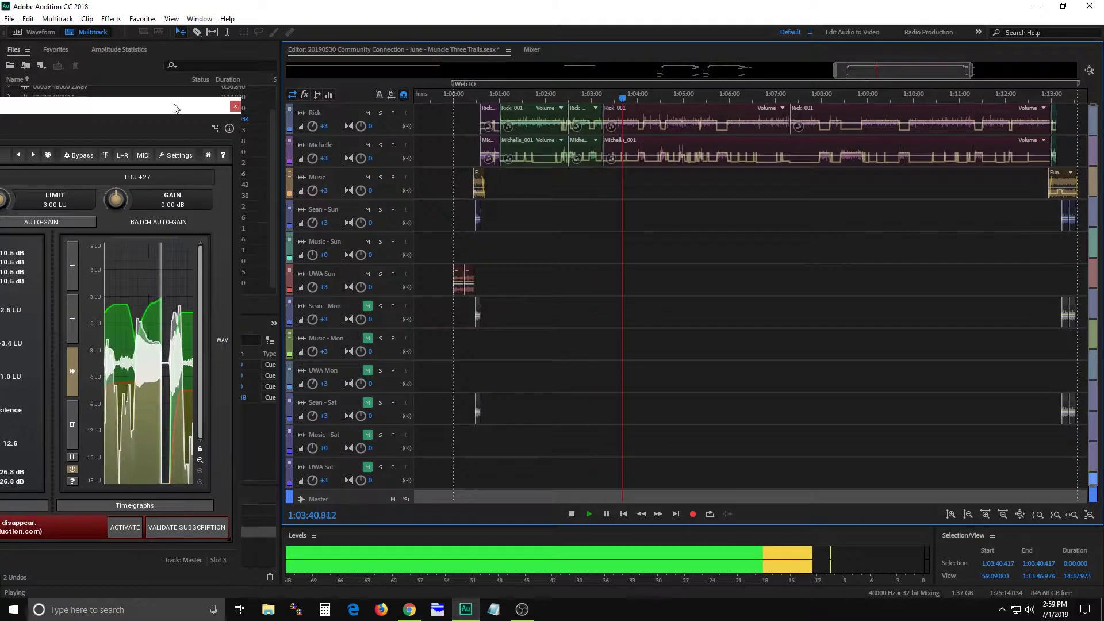
Examine the analyzer's momentary, short-term, integrated and range meters during playback, then close it and stop playback
left_click_drag(176, 111, 702, 73)
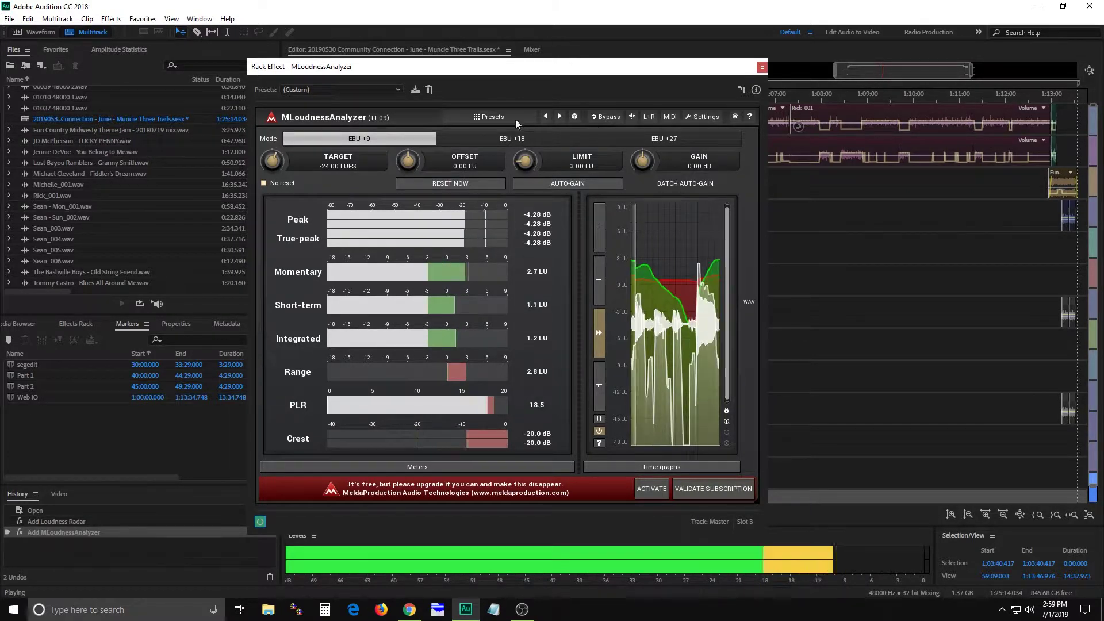
left_click_drag(629, 70, 159, 81)
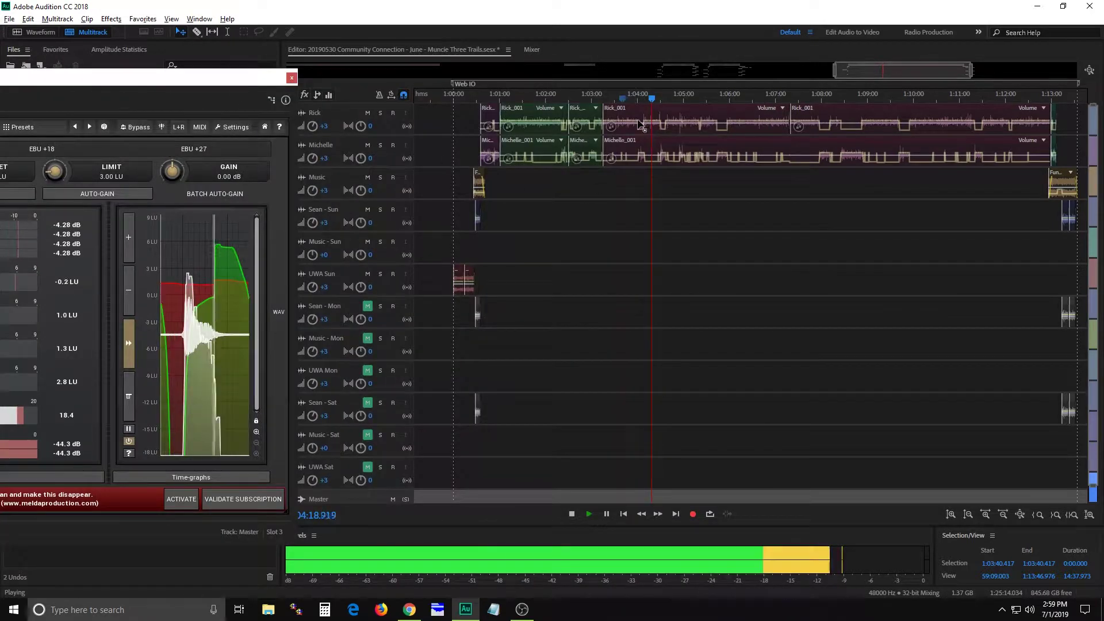
scroll(655, 131, "up", 5)
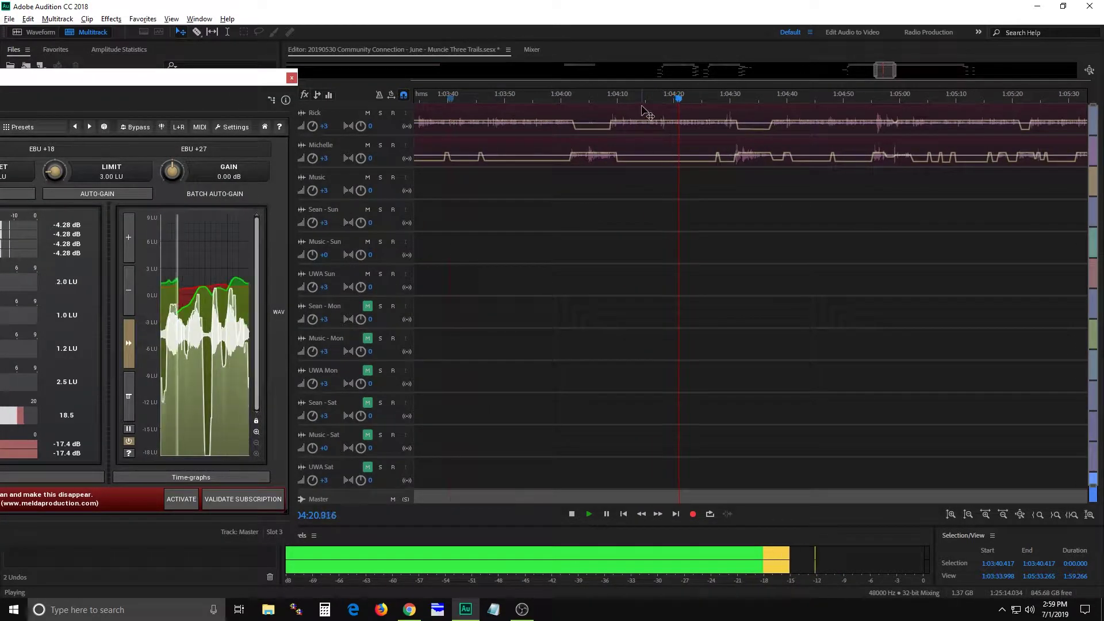
left_click_drag(245, 77, 300, 77)
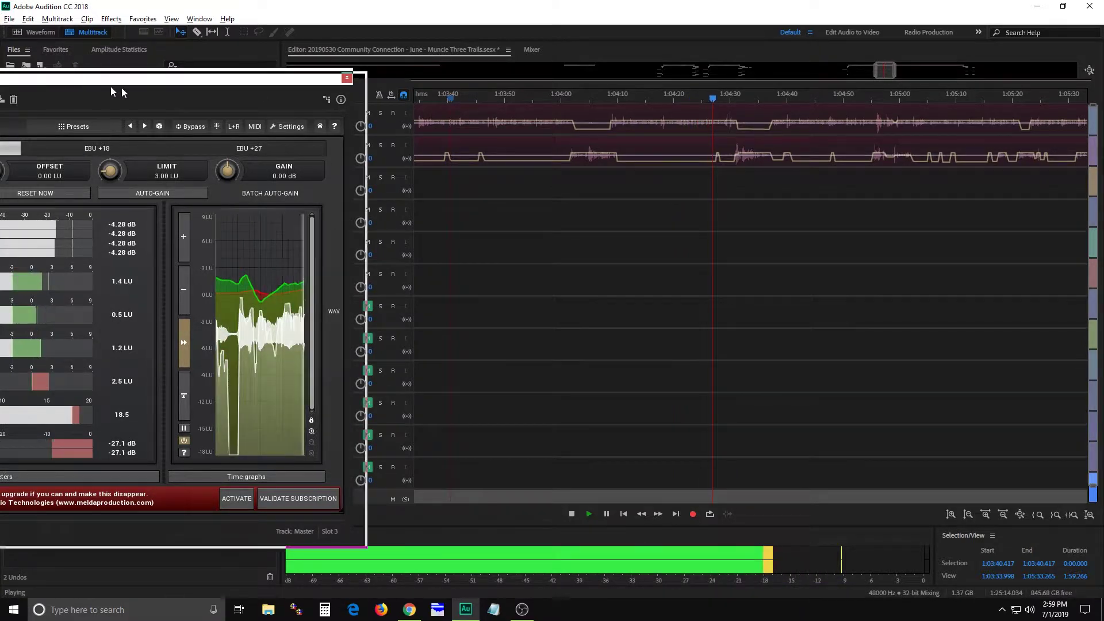
left_click_drag(115, 77, 427, 75)
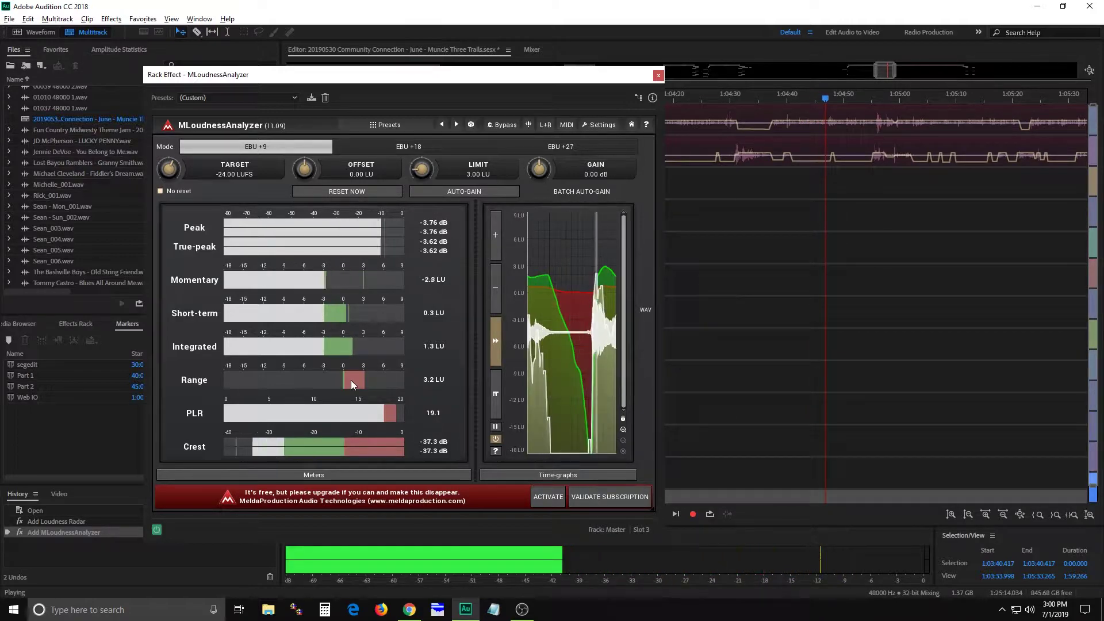
left_click(658, 75)
left_click(722, 184)
key("space")
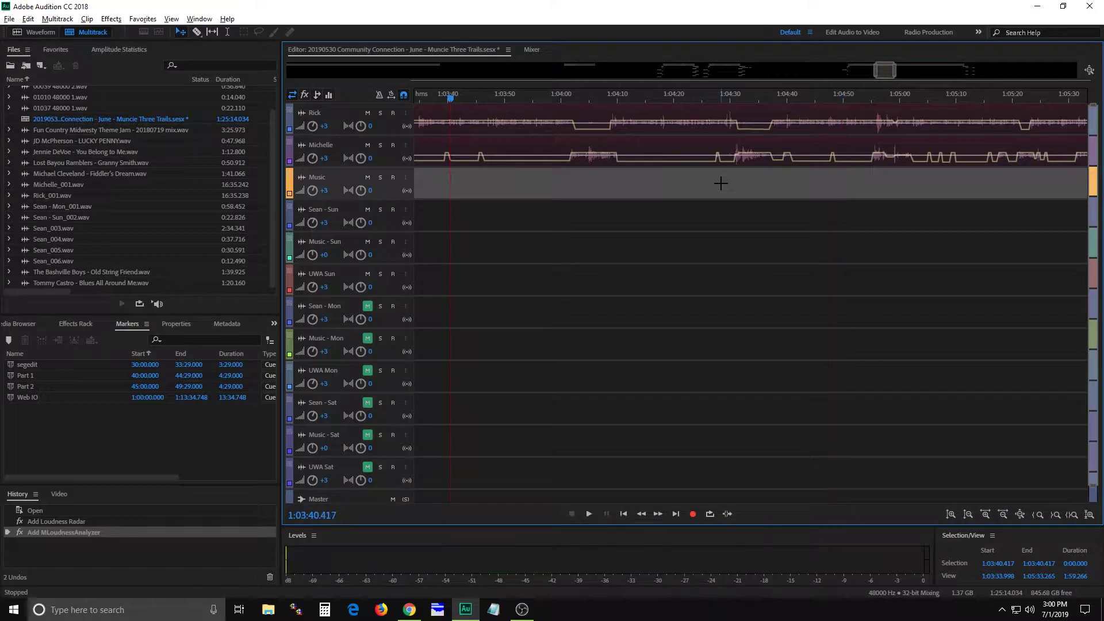
Open the first track's clip in the waveform editor and select from about 1:03:03 to 1:04:04
double_click(455, 122)
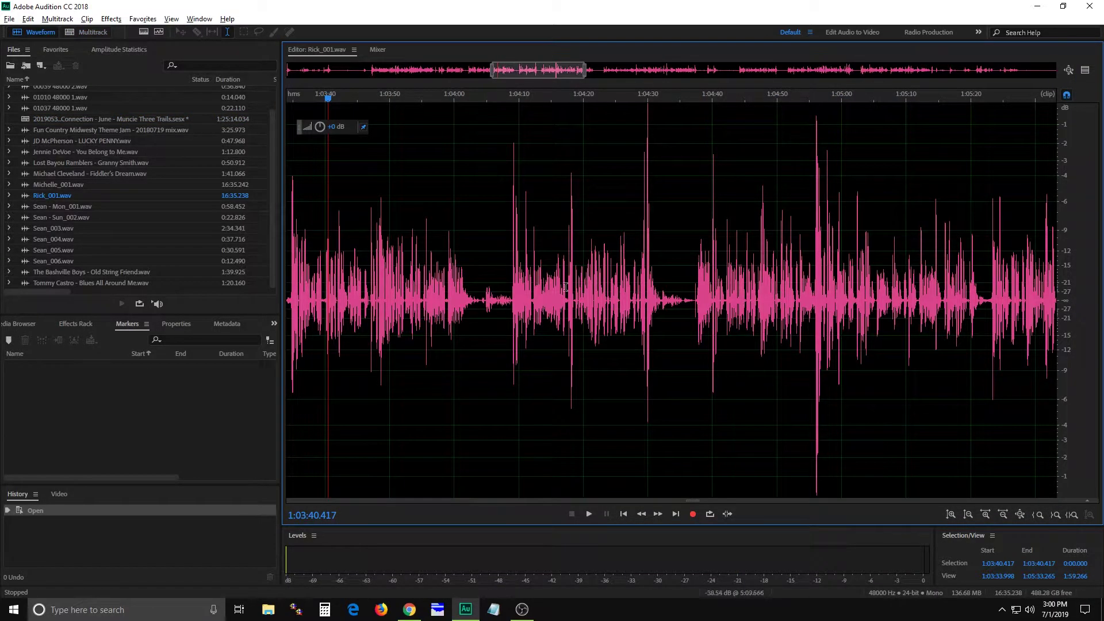
key("minus")
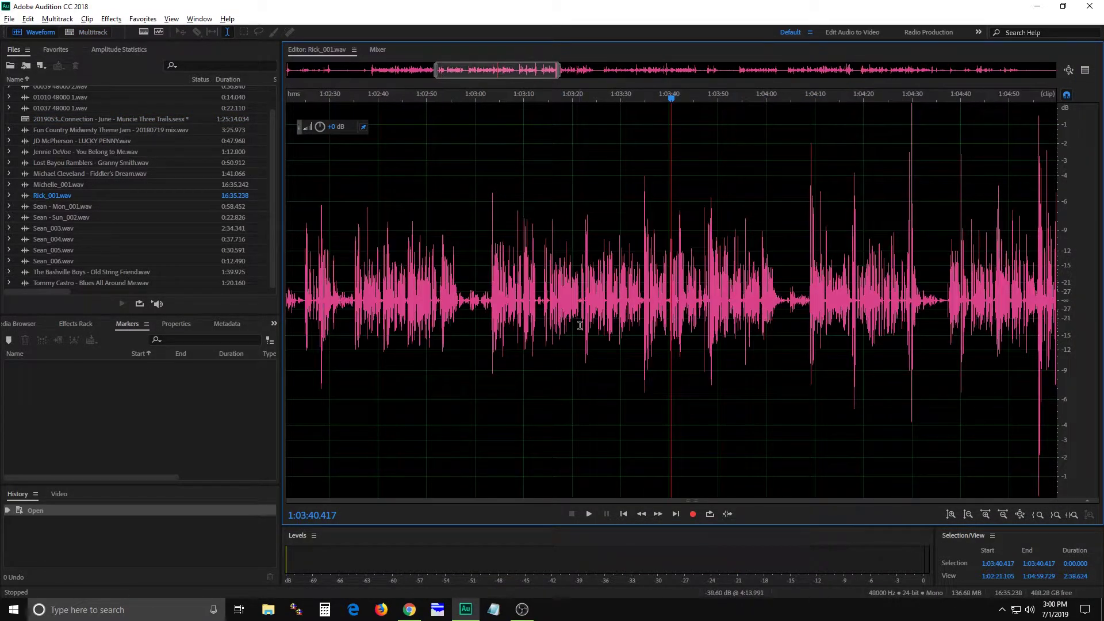
key("equal")
key("equal")
left_click_drag(389, 308, 912, 311)
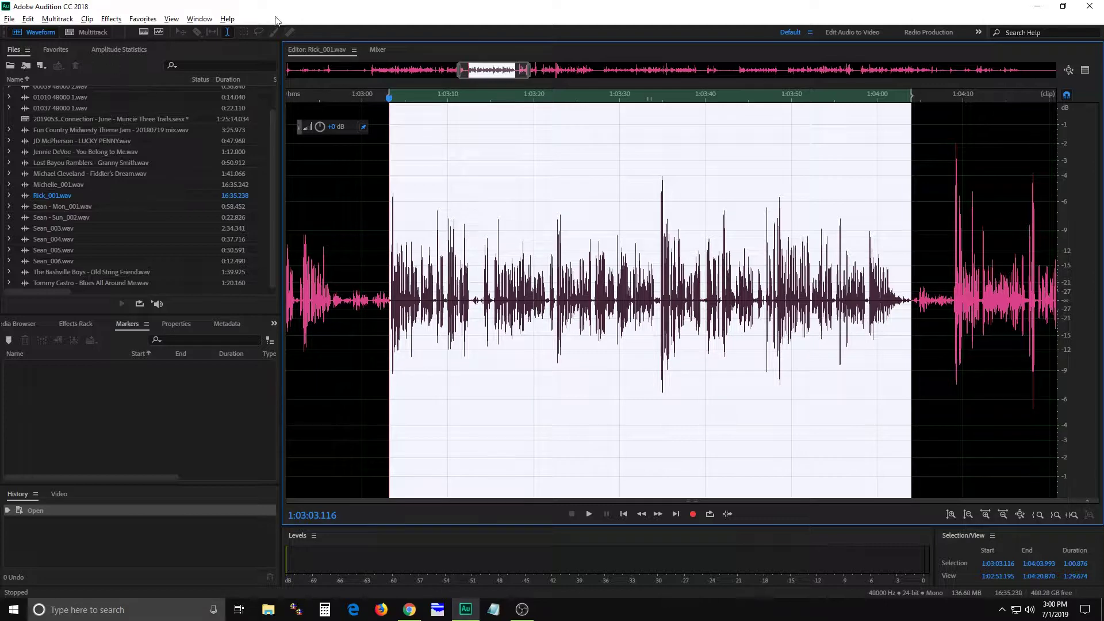
Scan the passage from about 1:03:03 to 1:04:04 with Amplitude Statistics and jump to its peak amplitude
left_click(199, 19)
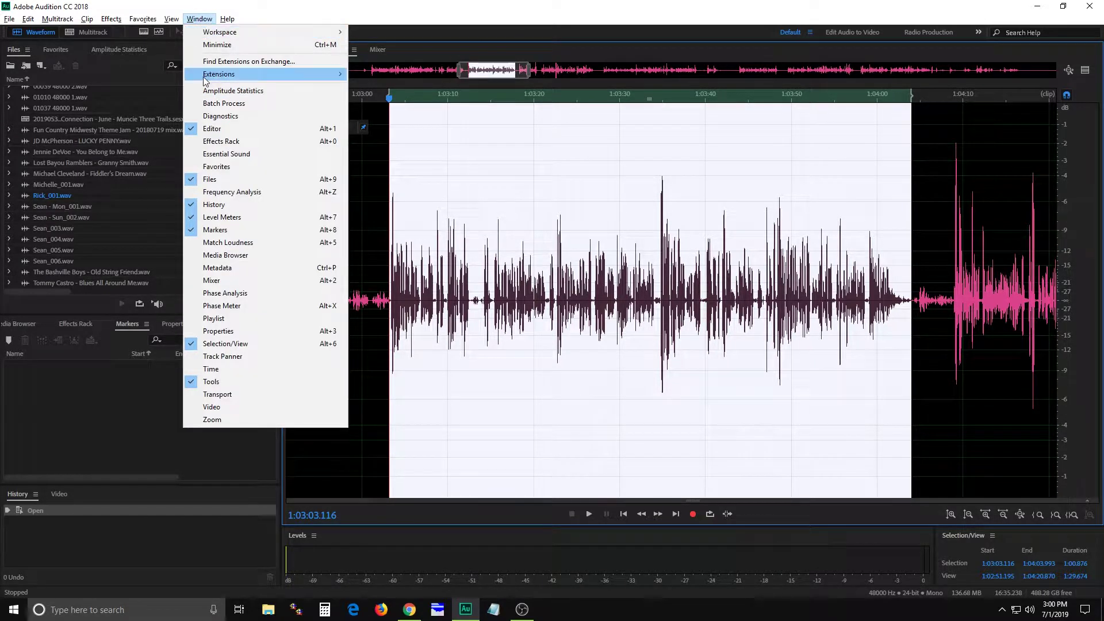
left_click(251, 92)
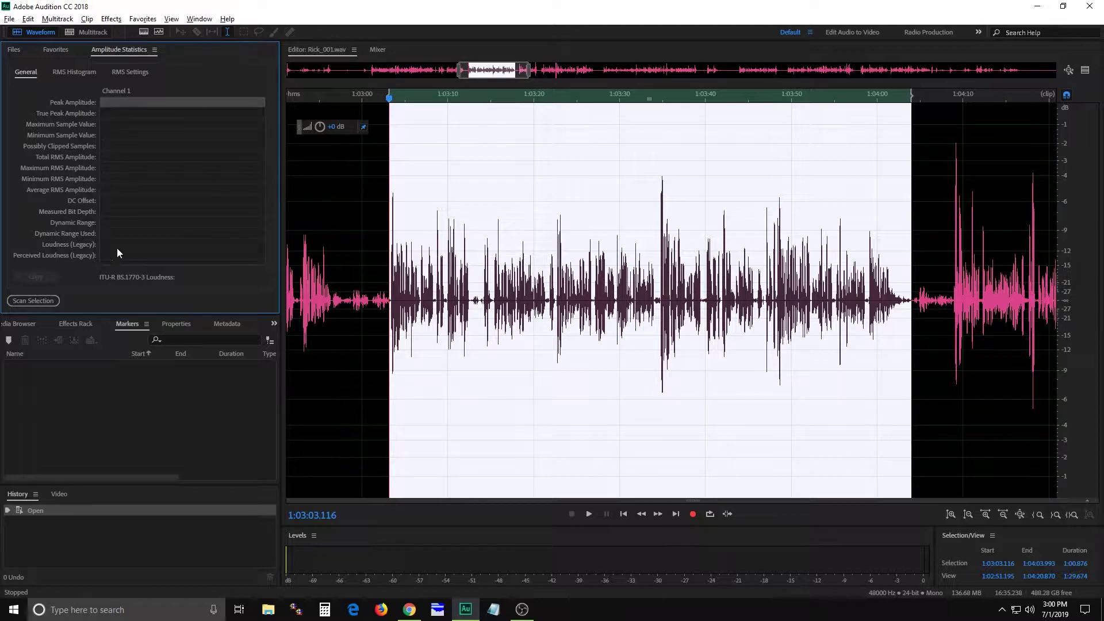
left_click(390, 288)
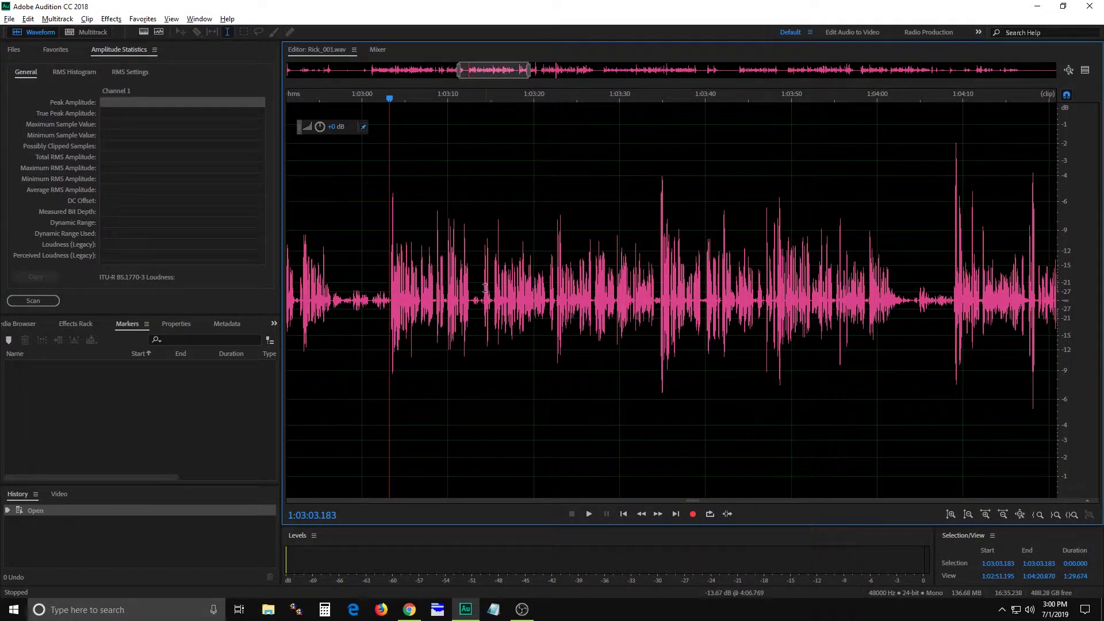
left_click_drag(388, 270, 911, 258)
left_click(47, 301)
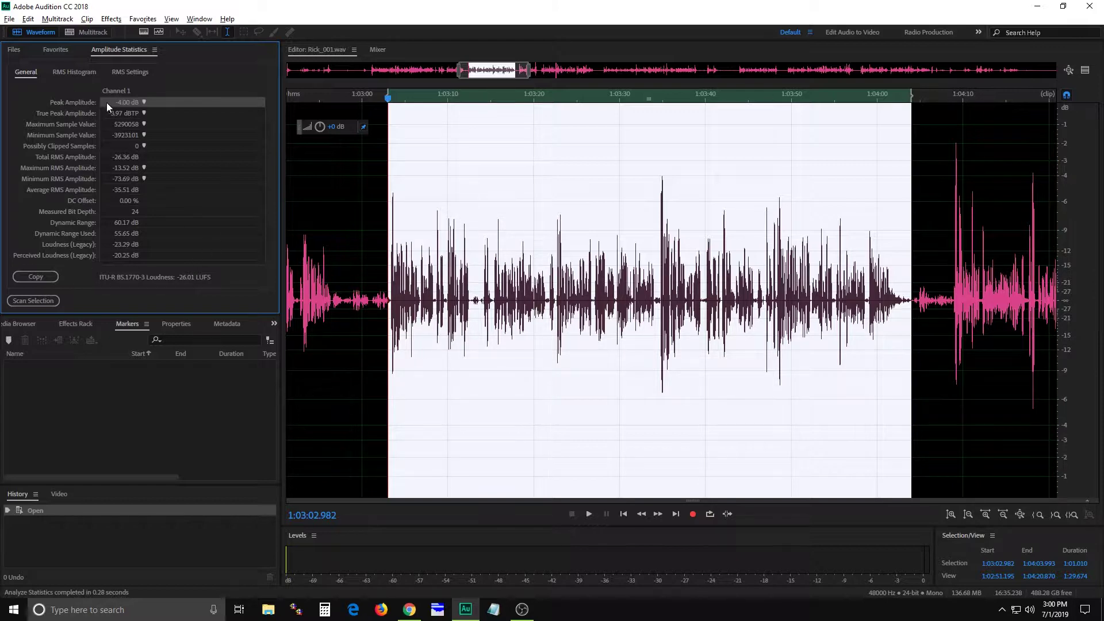
left_click(144, 102)
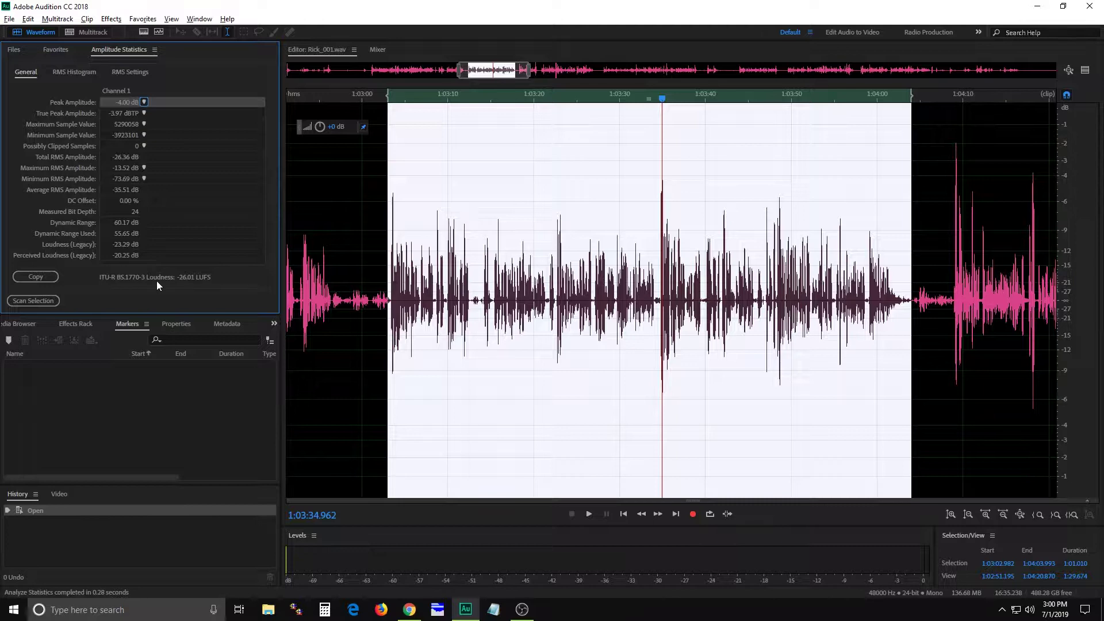
Widen the Amplitude Statistics area, select the entire audio file and scan its amplitude and loudness statistics
left_click_drag(280, 314, 221, 296)
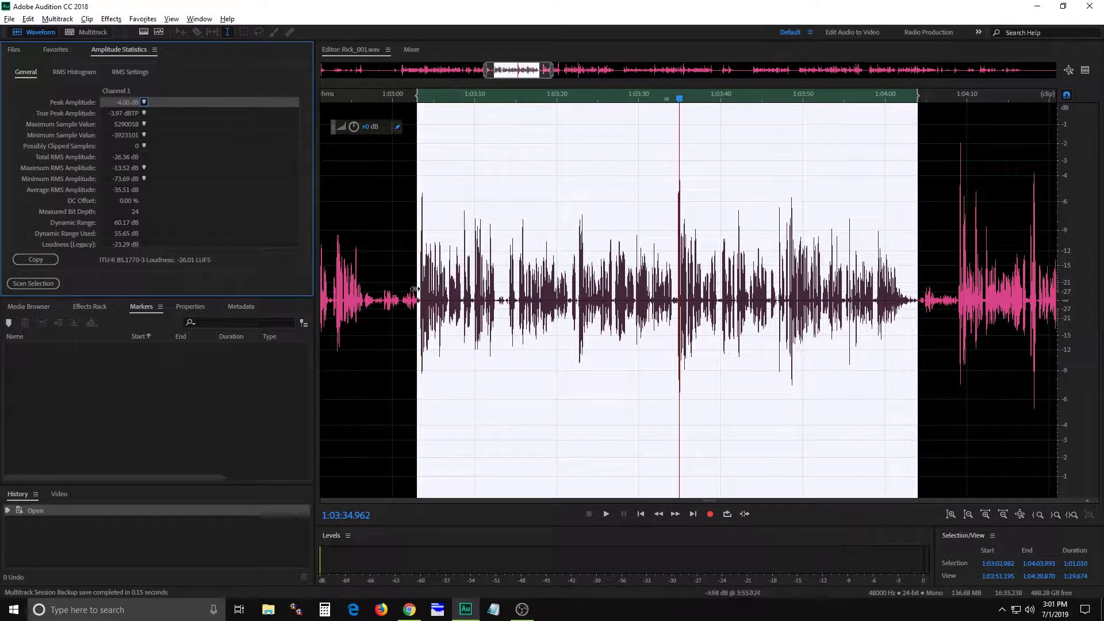
left_click(377, 260)
left_click(29, 284)
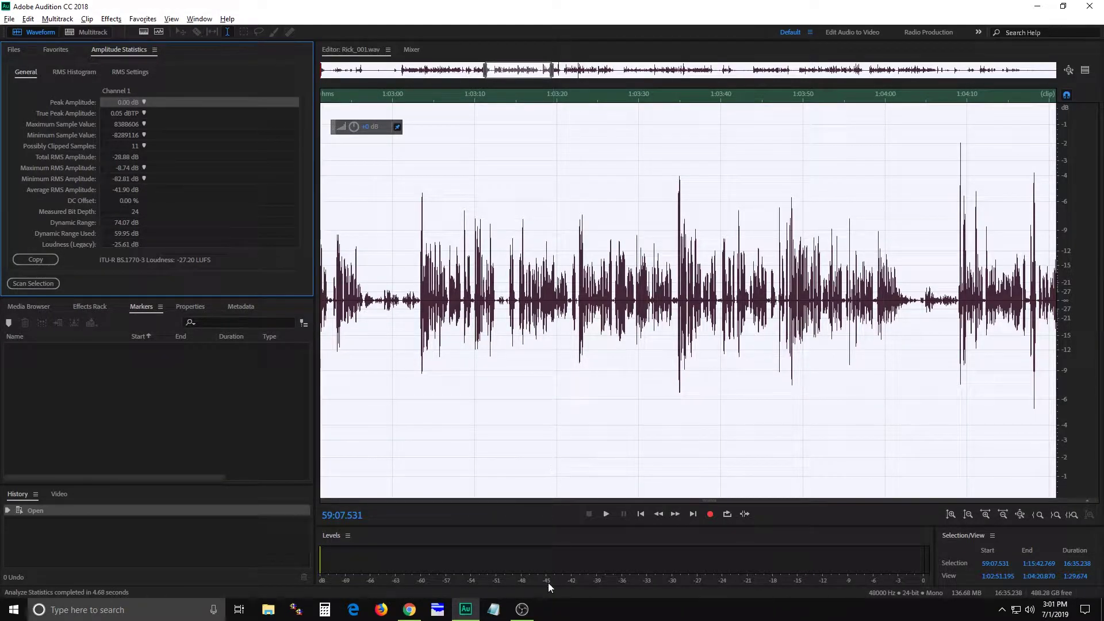
left_click(522, 609)
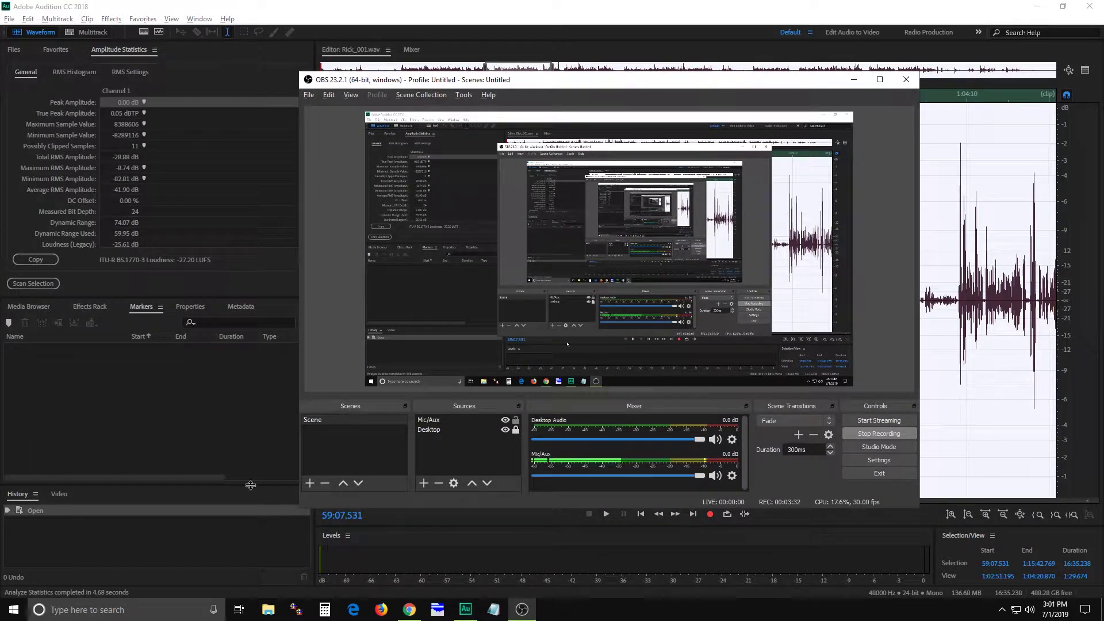
Switch to Chrome and point out the -24 LUFS, ± 2 LU loudness target on the PRSS Audio Loudness Standard page
left_click(276, 427)
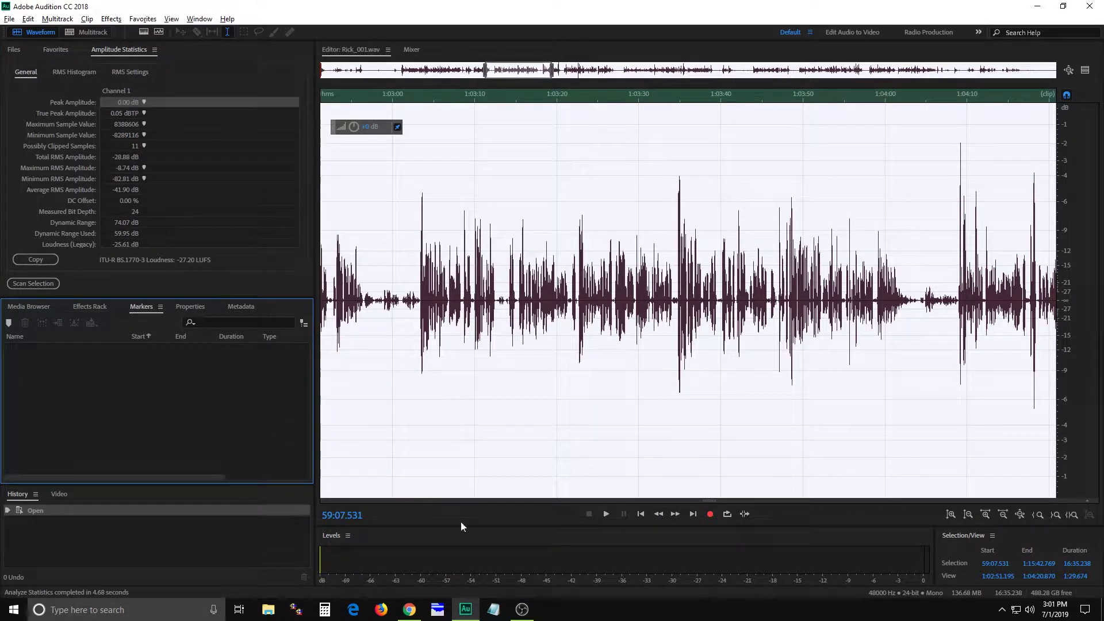
left_click(410, 609)
scroll(233, 244, "up", 5)
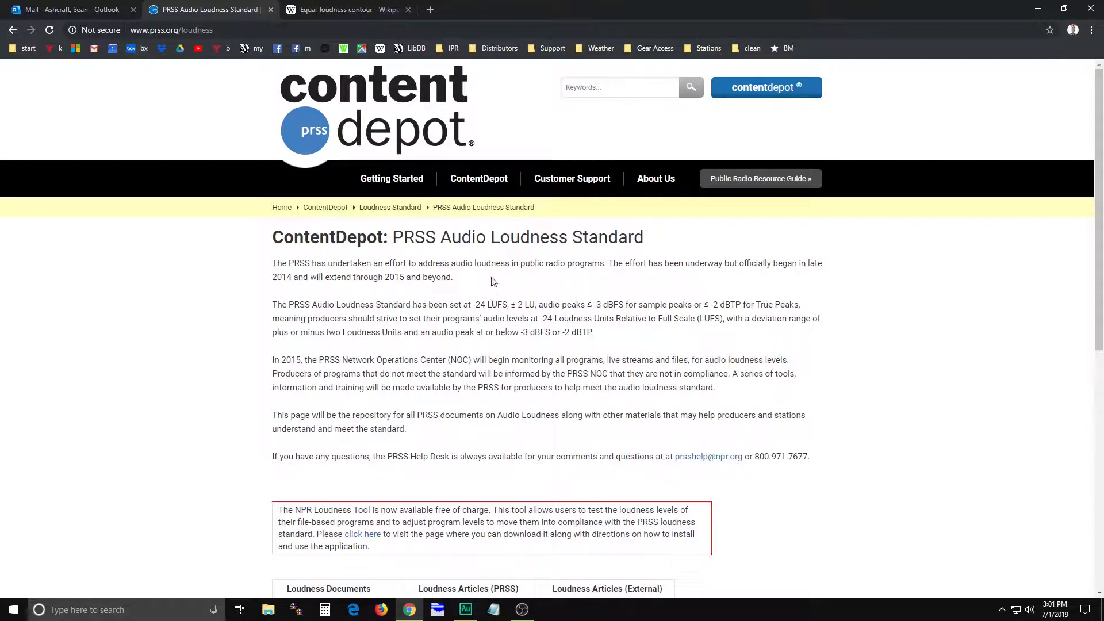
left_click_drag(473, 304, 508, 305)
left_click(475, 307)
mouse_move(514, 305)
left_mouse_down()
mouse_move(537, 305)
mouse_move(512, 306)
left_mouse_up()
left_click(537, 305)
left_click(520, 310)
Highlight the "≤ -3 dBFS" sample peak limit in the PRSS loudness standard text
left_click_drag(548, 303, 696, 308)
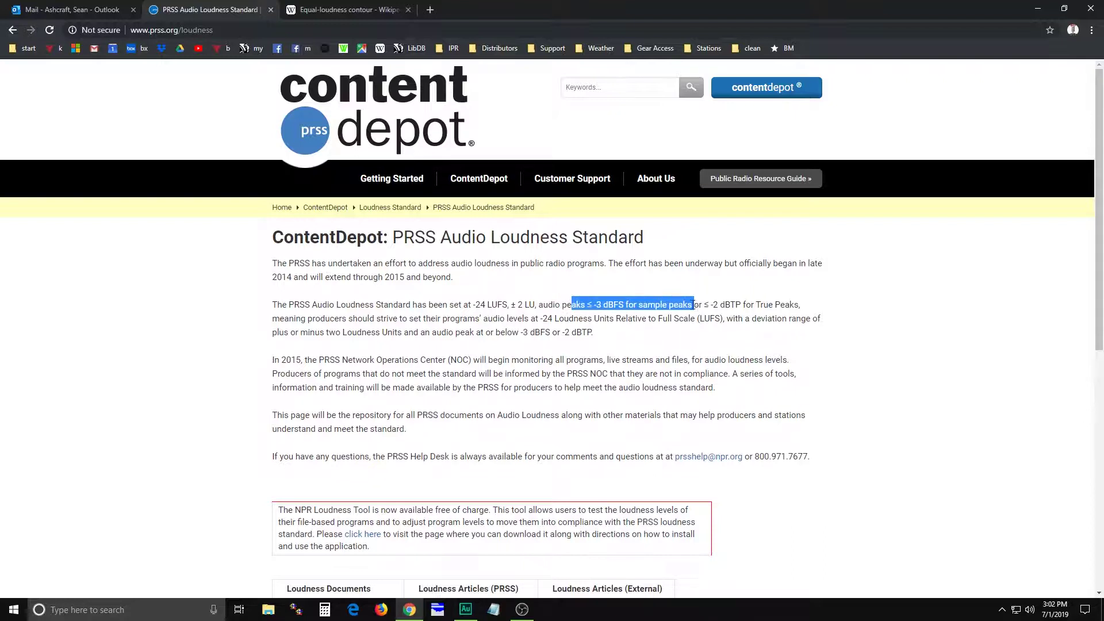
left_click(659, 305)
left_click_drag(587, 305, 625, 306)
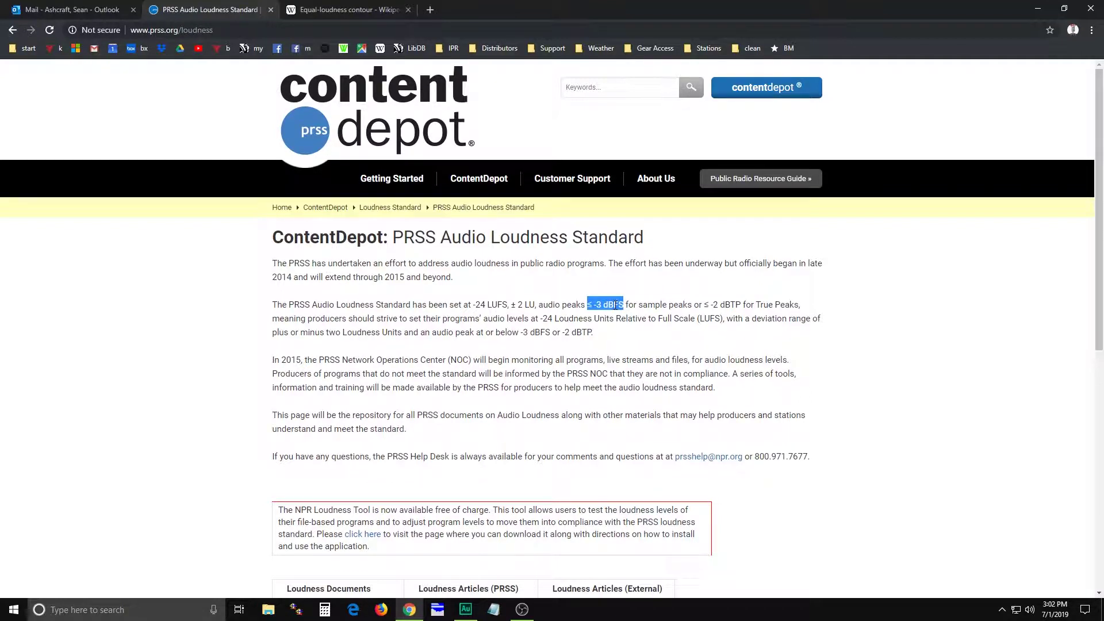
left_click(596, 301)
left_click_drag(587, 305, 626, 306)
Switch to Adobe Audition, play the waveform from 1:03:10 while checking the Levels meter, and stop playback
left_click(465, 610)
left_click(472, 169)
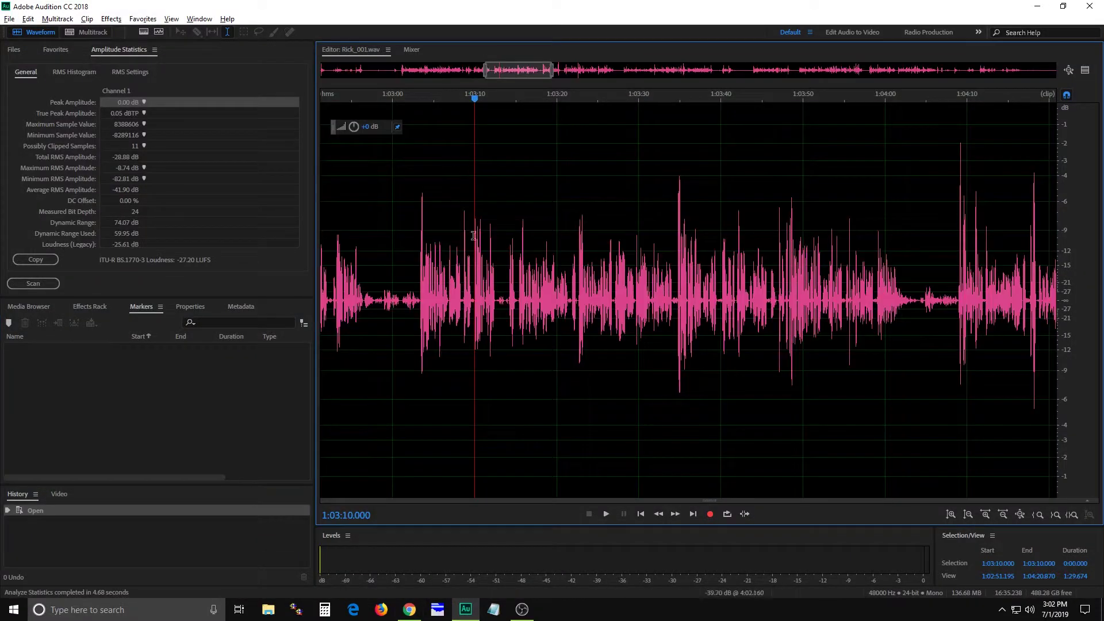
key("space")
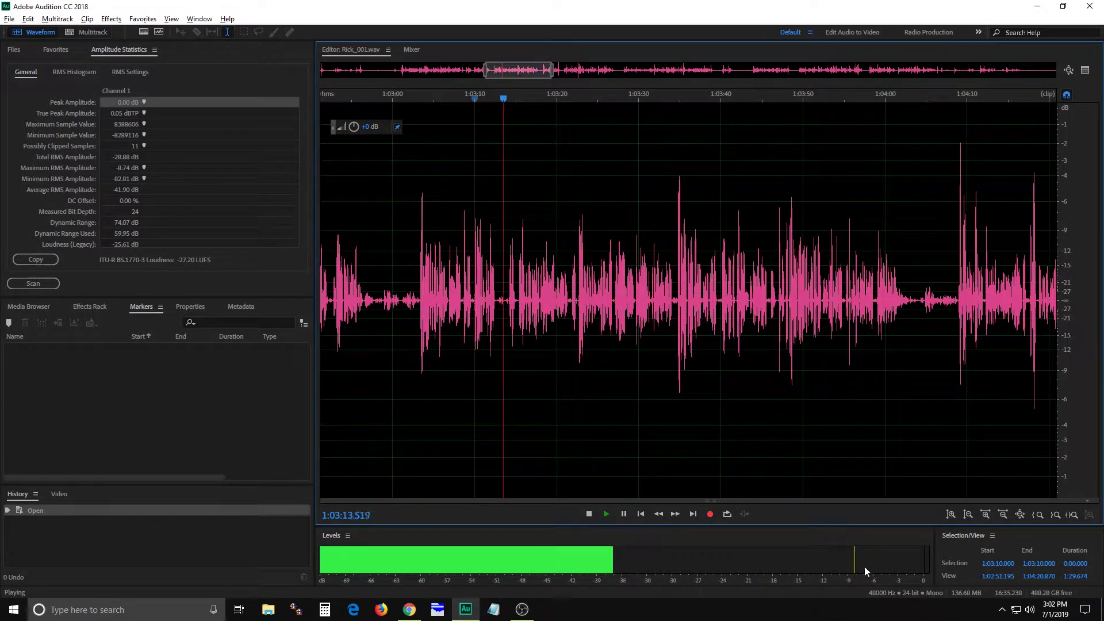
left_click(506, 138)
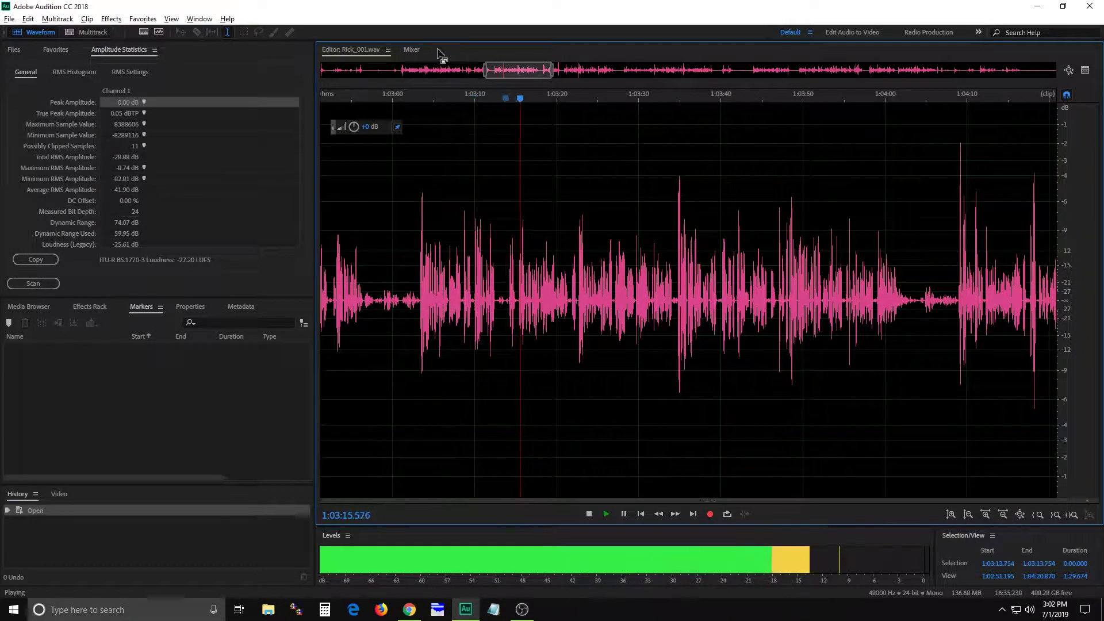
key("space")
Open the Community Connection multitrack session, start playback and show the Mixer to watch the Master meter
left_click(388, 49)
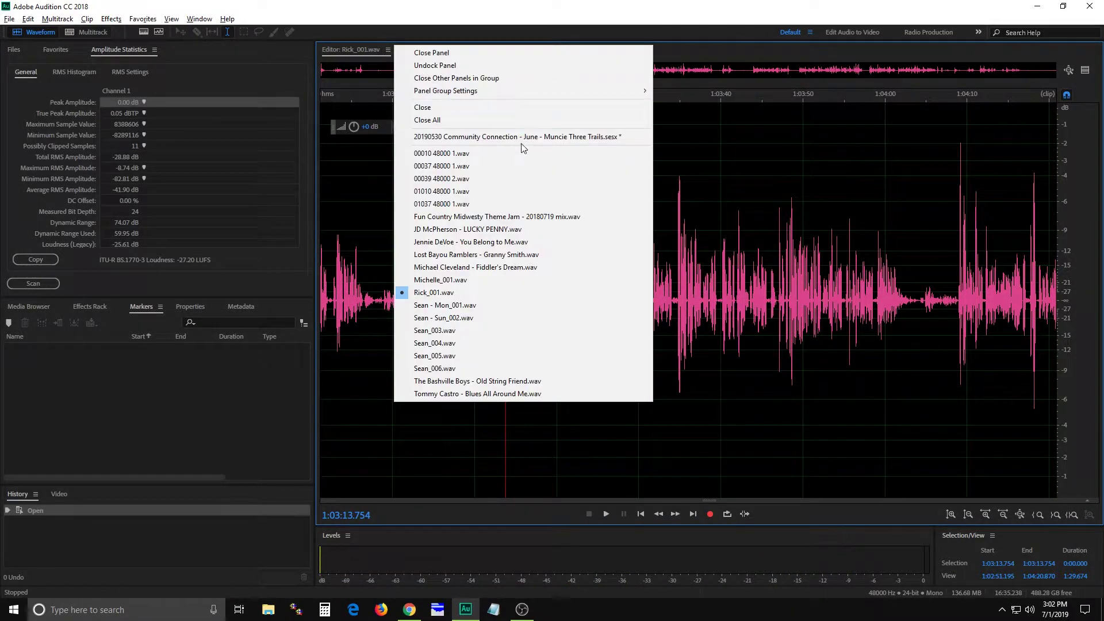
left_click(521, 181)
key("space")
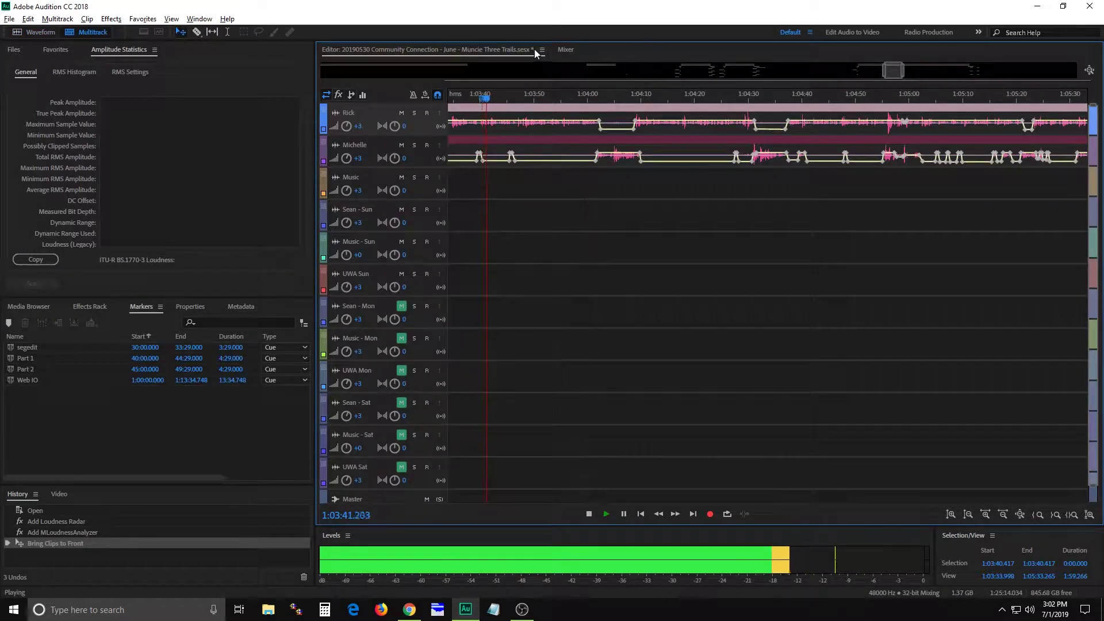
key("alt+2")
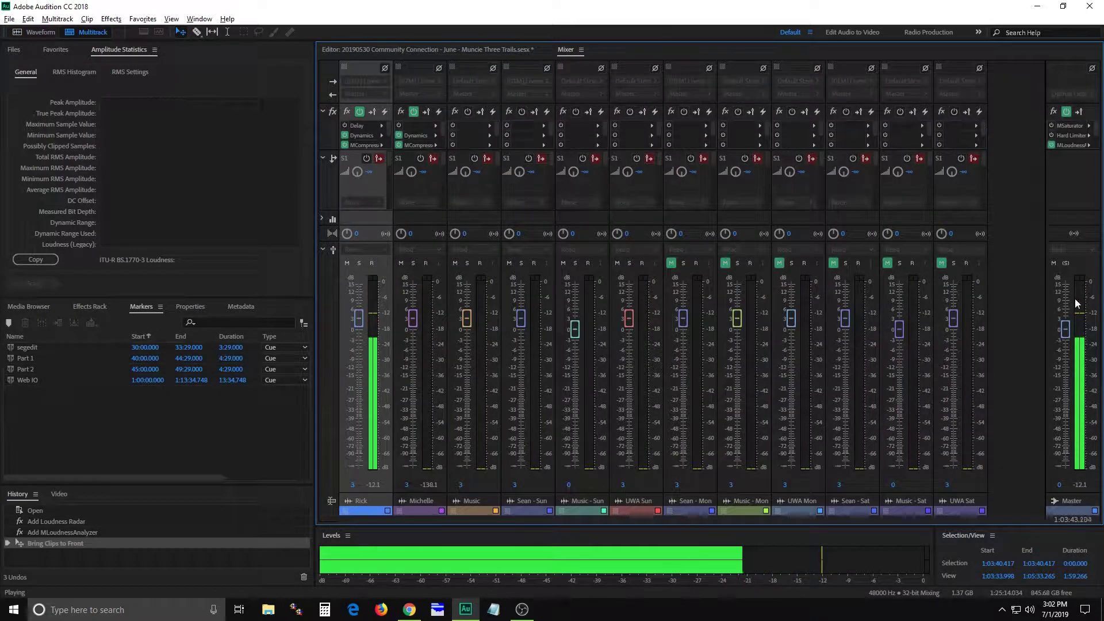
Switch to Chrome and highlight the sample peak limit and the "≤ -2 dBTP for True Peaks" limit in the PRSS standard
key("alt+Tab")
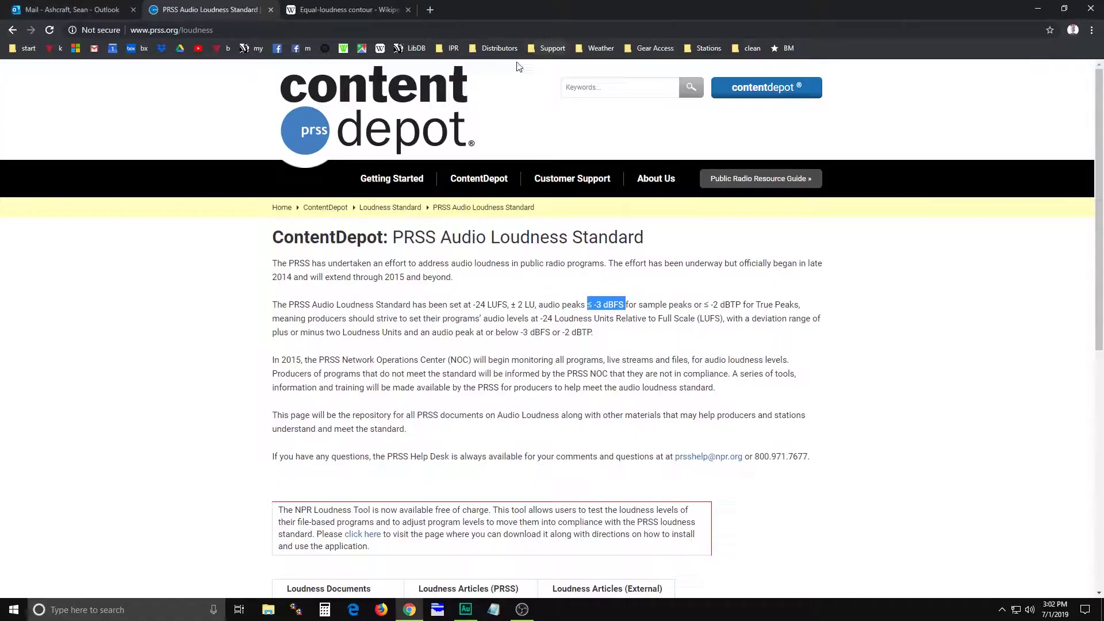
mouse_move(594, 304)
left_mouse_down()
mouse_move(671, 305)
mouse_move(596, 305)
left_mouse_up()
left_click(682, 305)
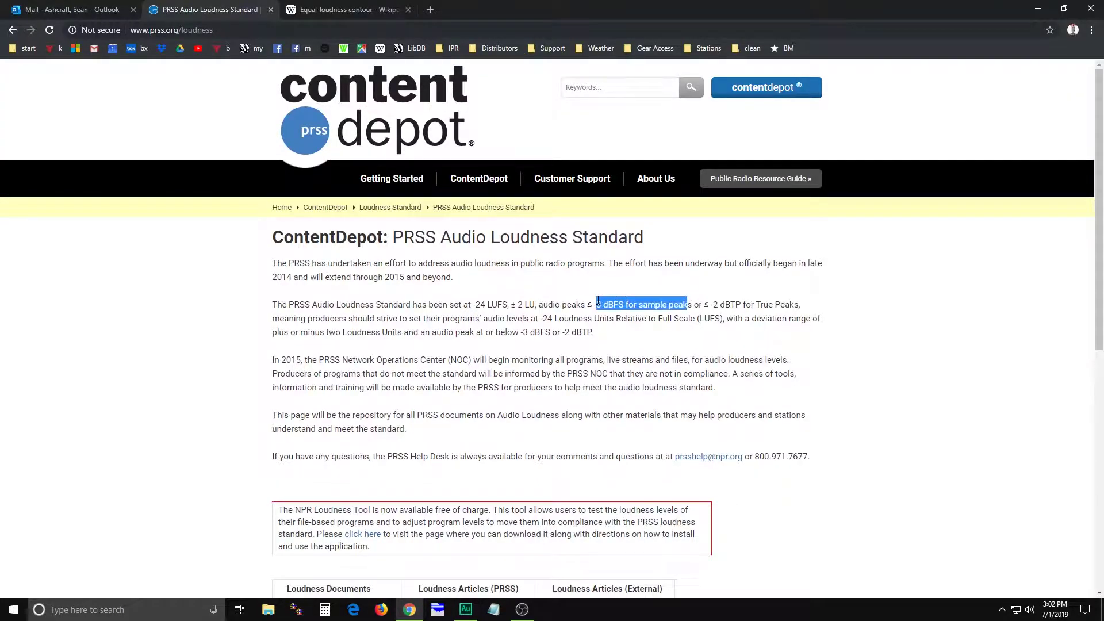
left_click(598, 301)
left_click_drag(705, 303, 817, 306)
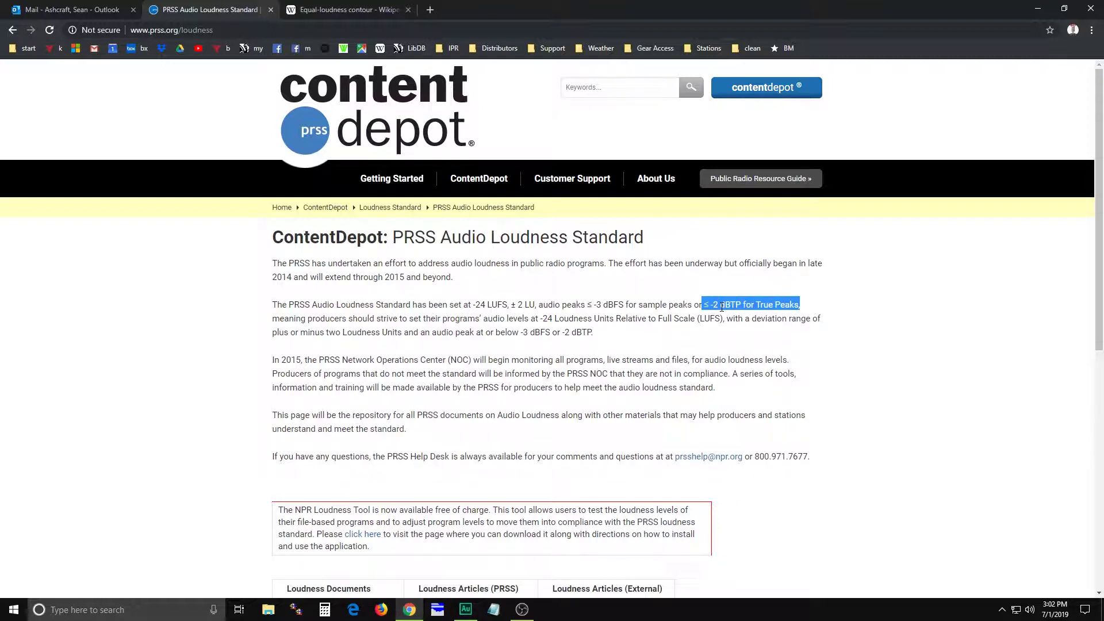
left_click(821, 305)
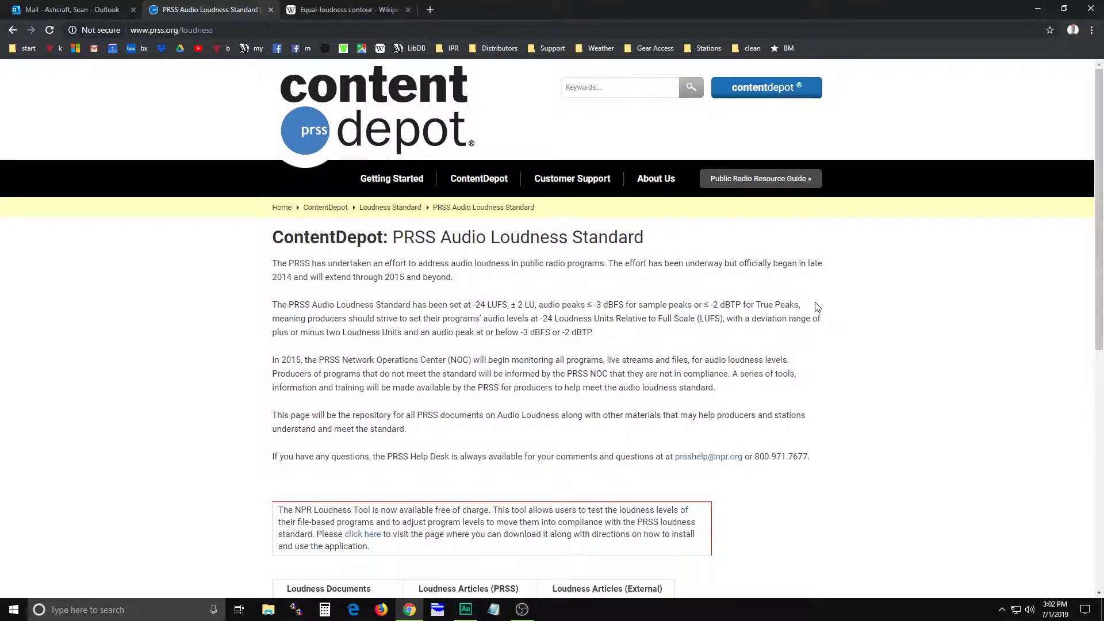
Switch to Audition, read the Peak and True-peak meters of the Master track's MLoudnessAnalyzer, and return to the multitrack editor
key("alt+Tab")
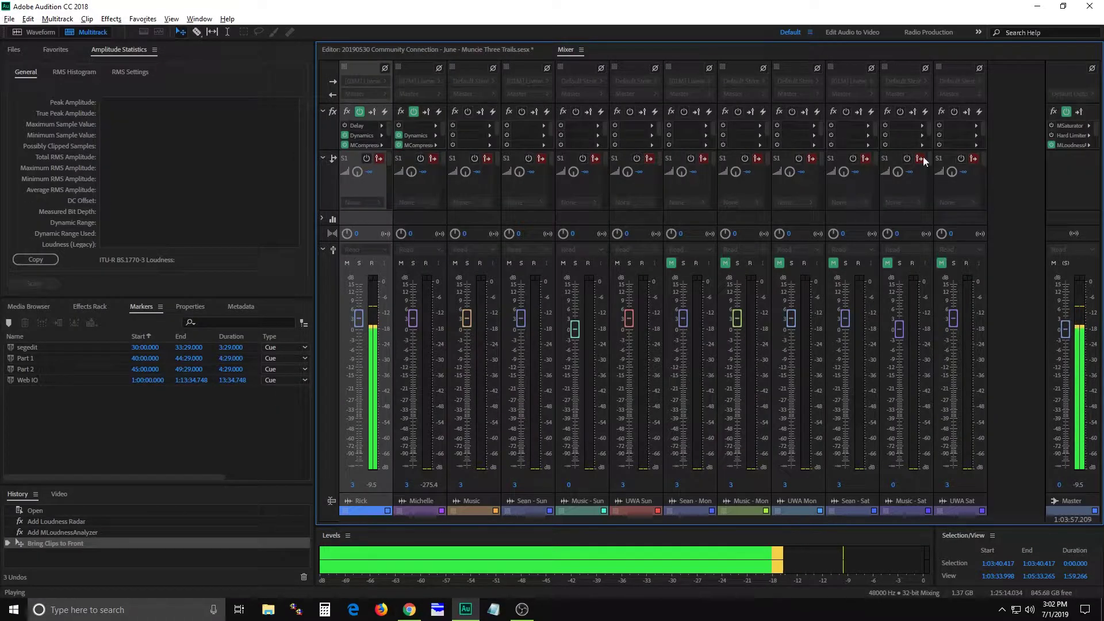
double_click(1078, 145)
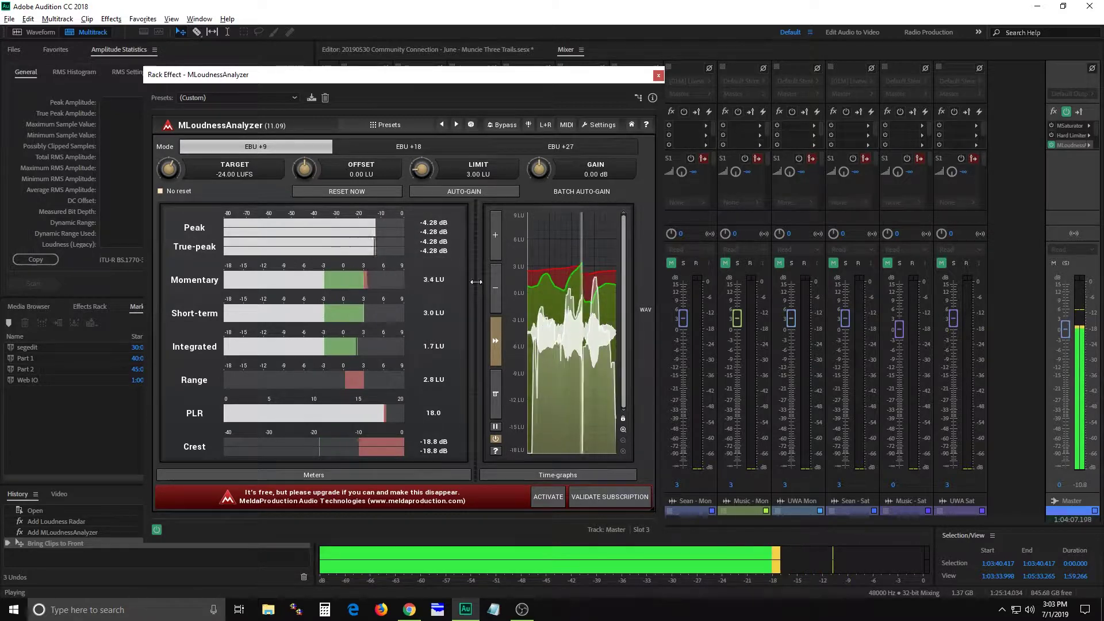
left_click(514, 49)
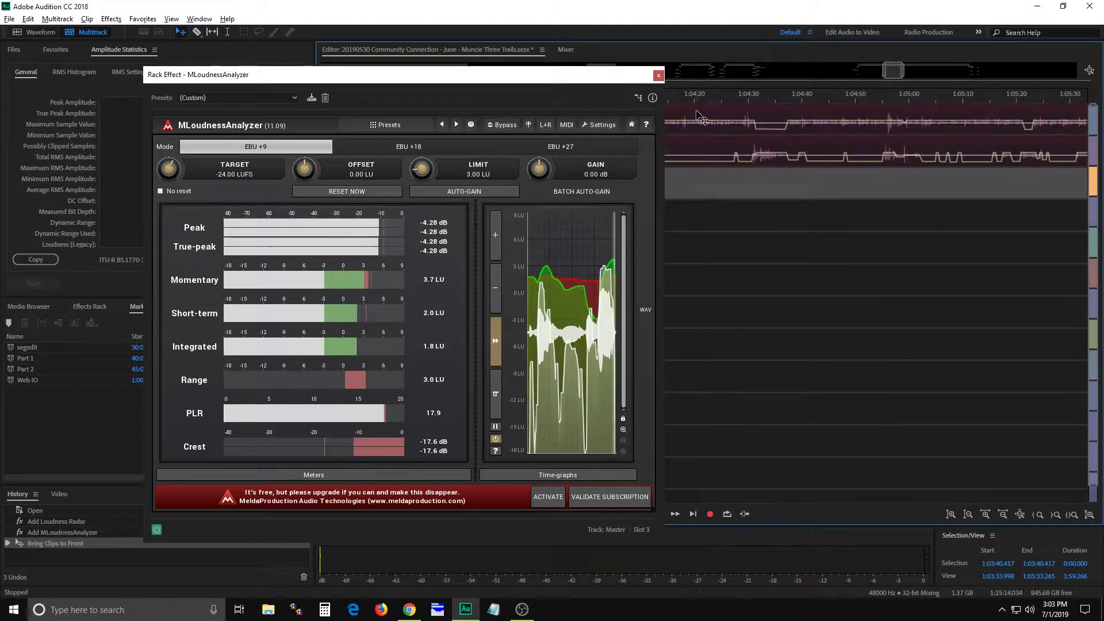
Open the first track's clip in the waveform editor and examine the peak near 1:04:29.928 at individual-sample level
double_click(684, 155)
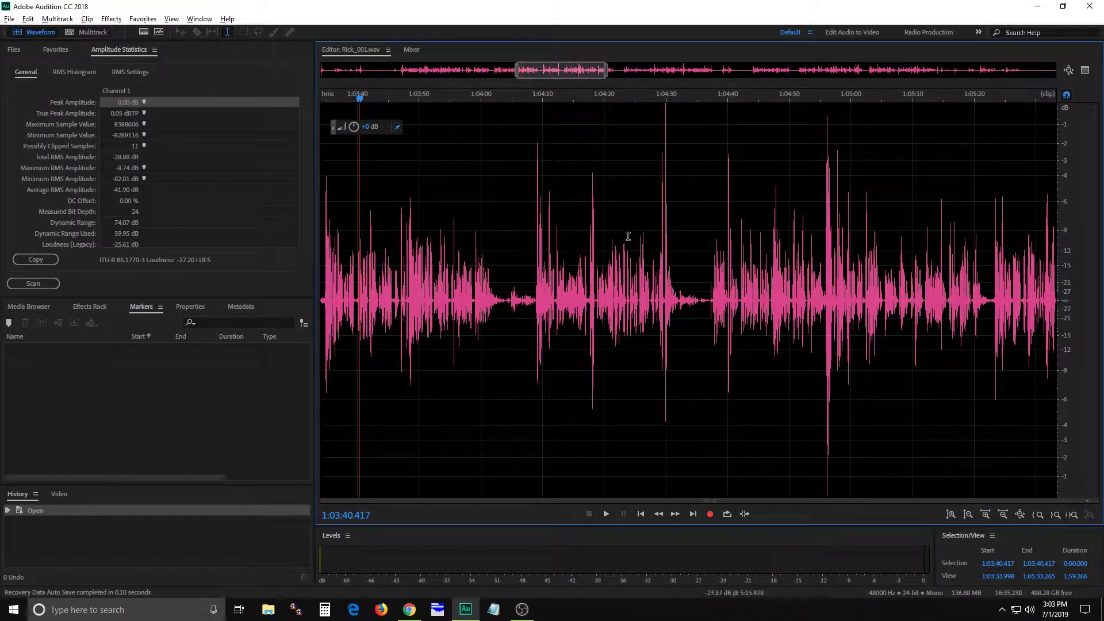
scroll(665, 190, "up", 2)
scroll(667, 196, "up", 10)
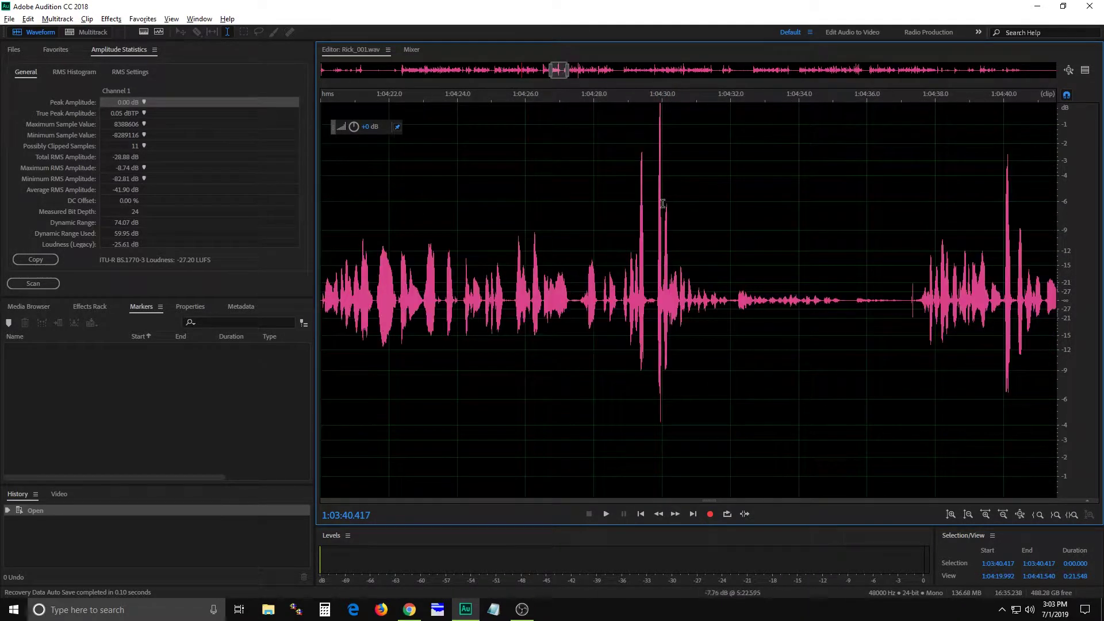
scroll(656, 238, "up", 4)
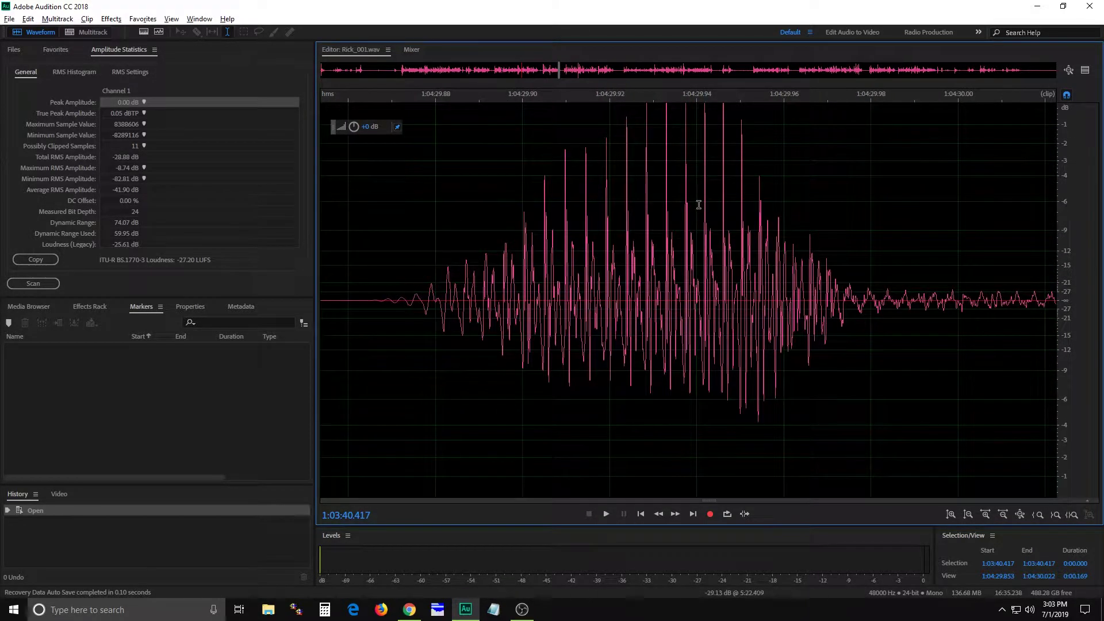
left_click(599, 129)
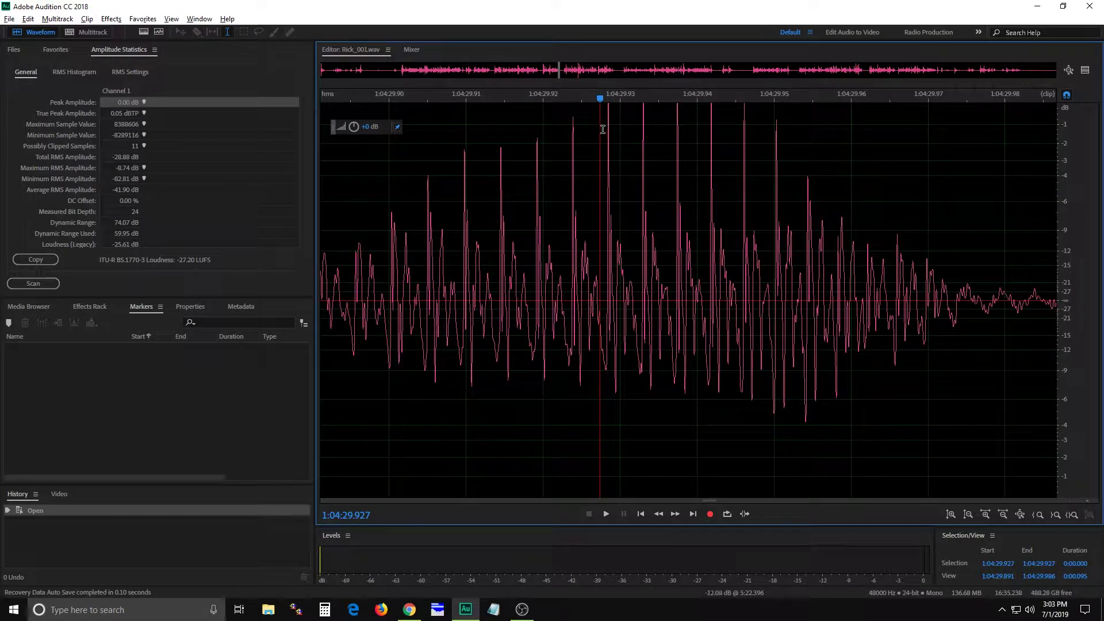
scroll(603, 128, "up", 9)
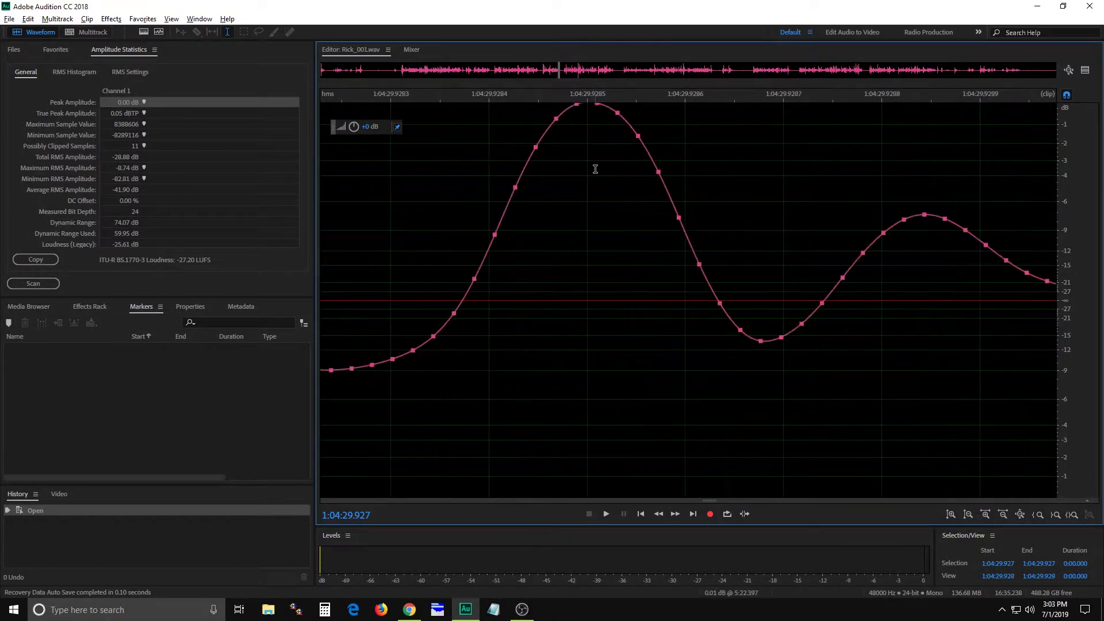
scroll(578, 171, "up", 6)
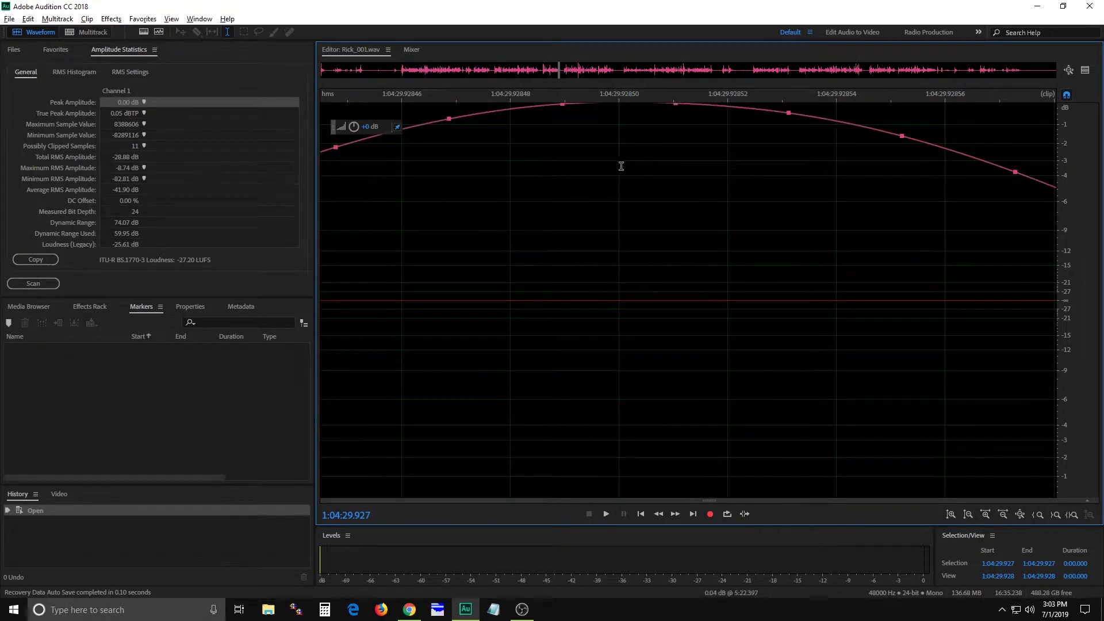
scroll(621, 166, "down", 5)
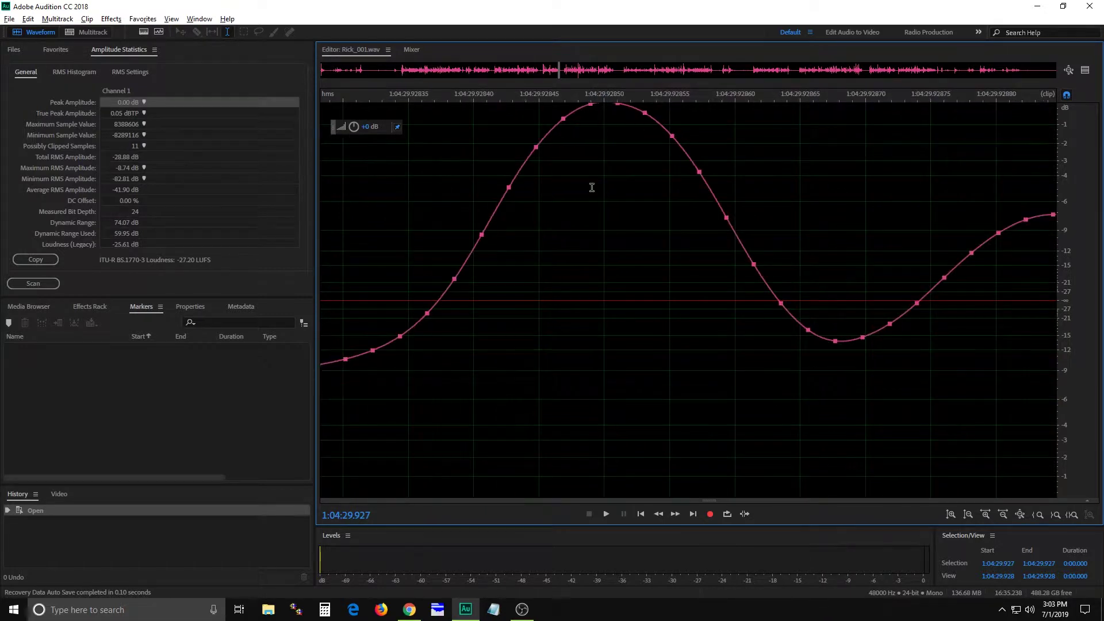
scroll(591, 187, "up", 1)
Mark short ranges around individual sample points on the rising side of the peak, and clear the selection
mouse_move(501, 190)
left_mouse_down()
mouse_move(533, 196)
mouse_move(579, 179)
mouse_move(538, 172)
mouse_move(510, 184)
left_mouse_up()
left_click_drag(462, 214, 563, 216)
left_click(481, 226)
left_click(547, 227)
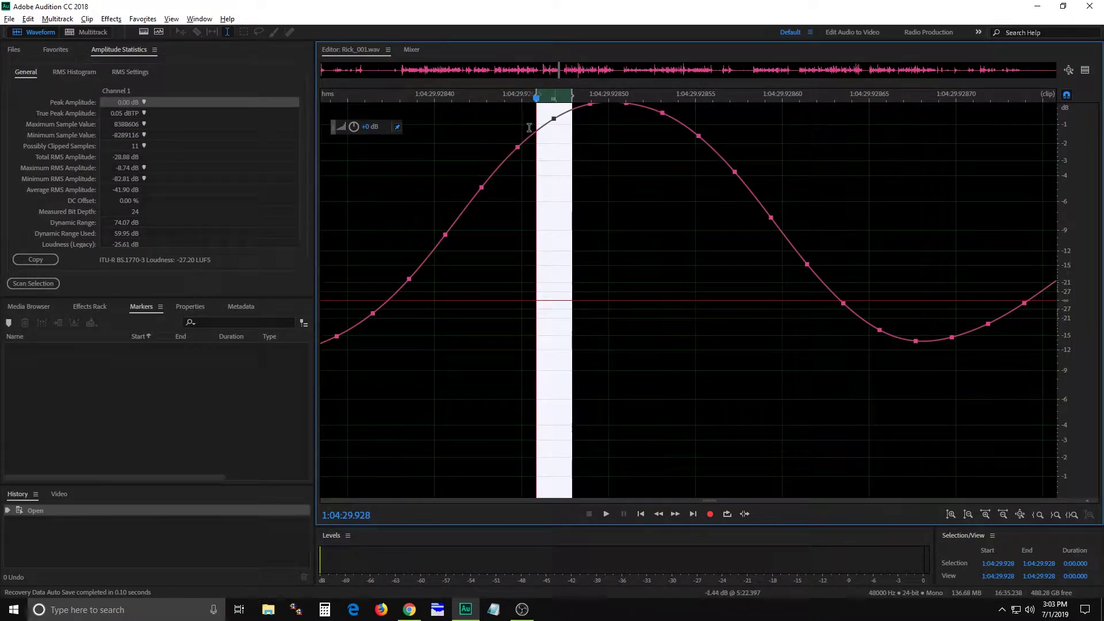
left_click_drag(499, 167, 522, 148)
left_click(572, 214)
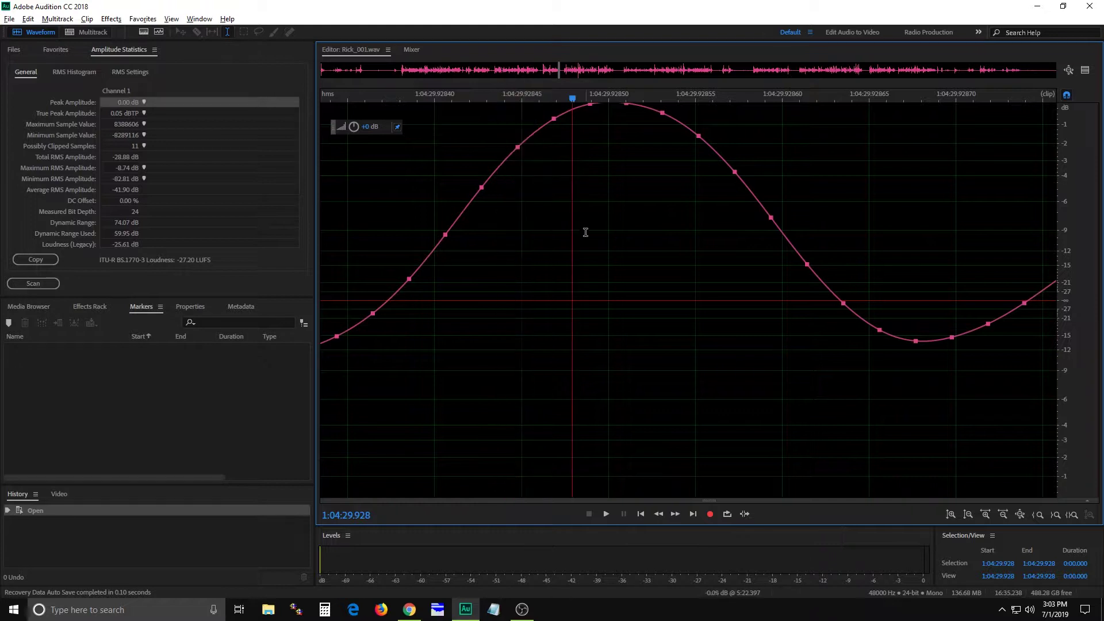
Compare the neighbouring peaks, and mark short ranges around the sample points just before and at the crest near 1:04:29.9285
scroll(613, 288, "down", 10)
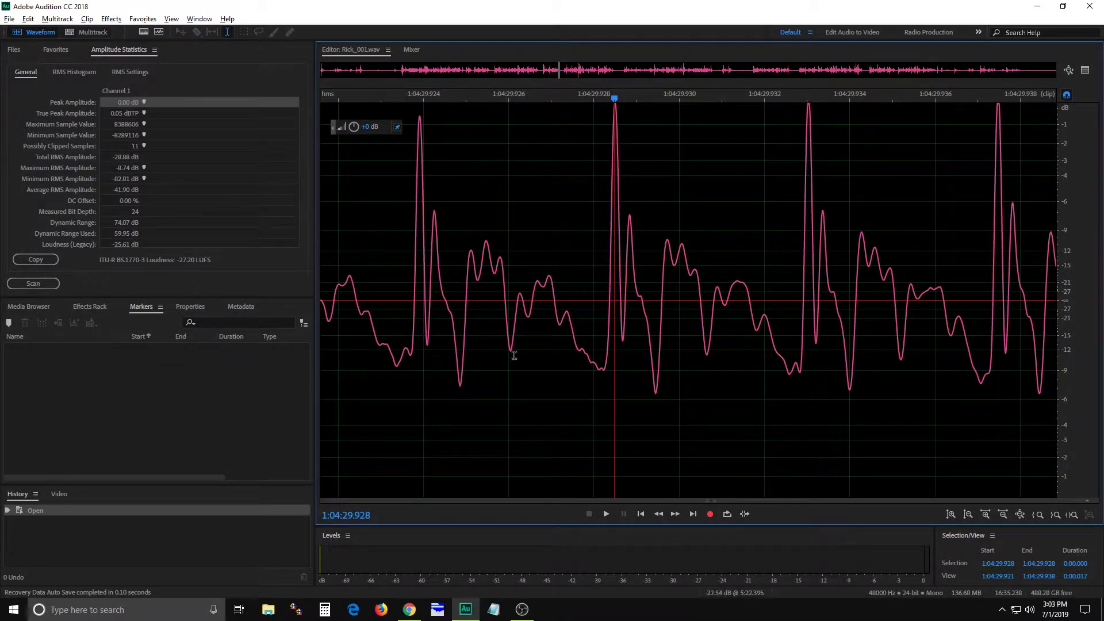
scroll(612, 269, "up", 10)
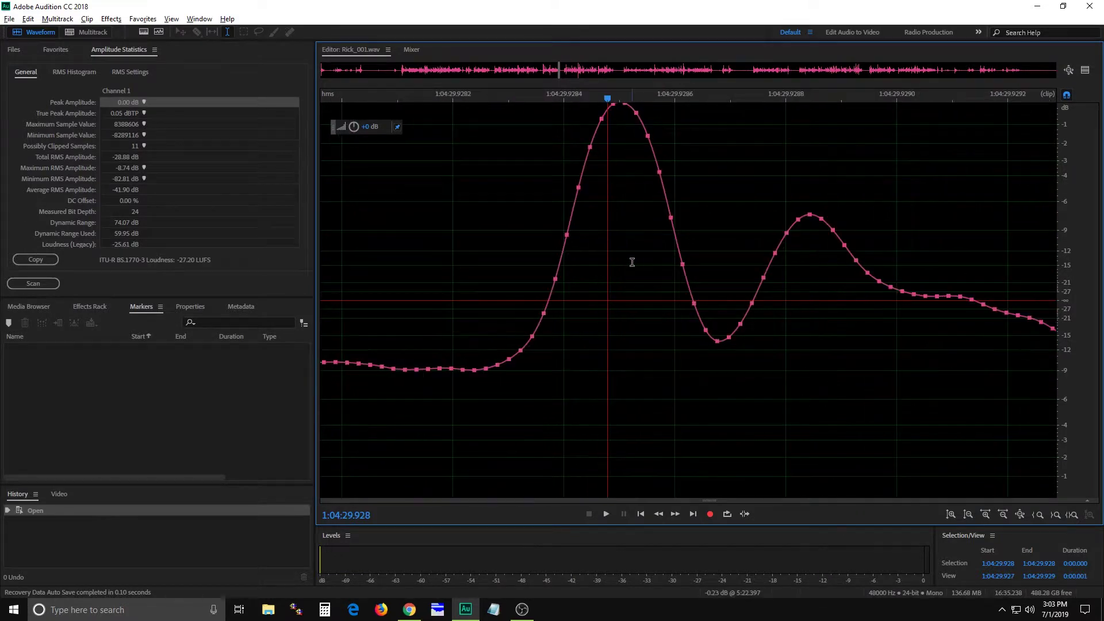
left_click_drag(396, 330, 507, 293)
left_click(577, 270)
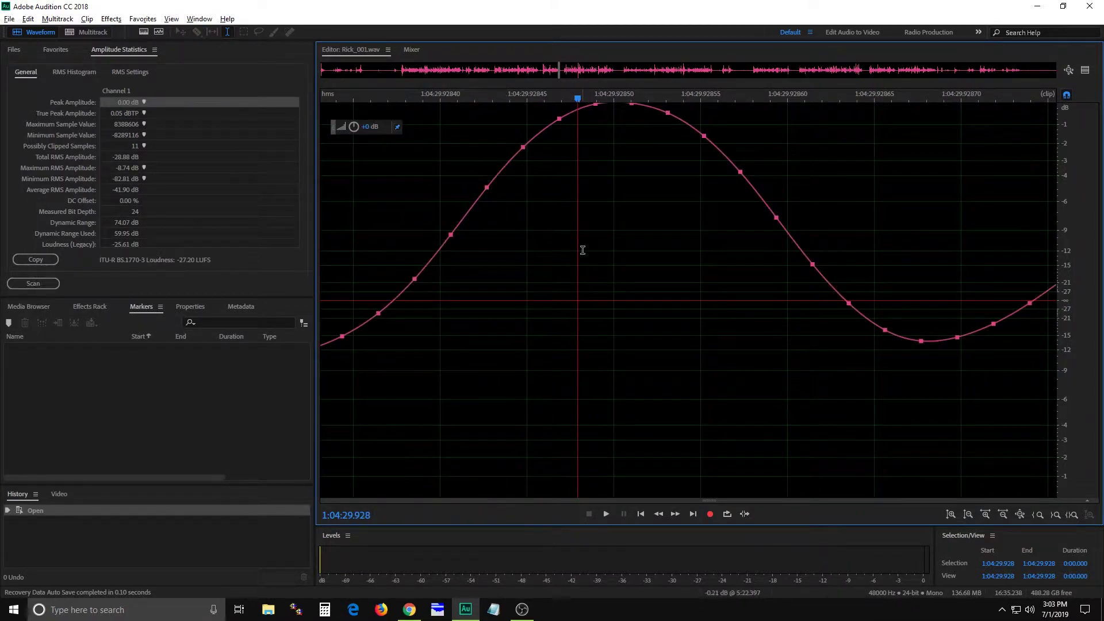
left_click_drag(578, 256, 614, 253)
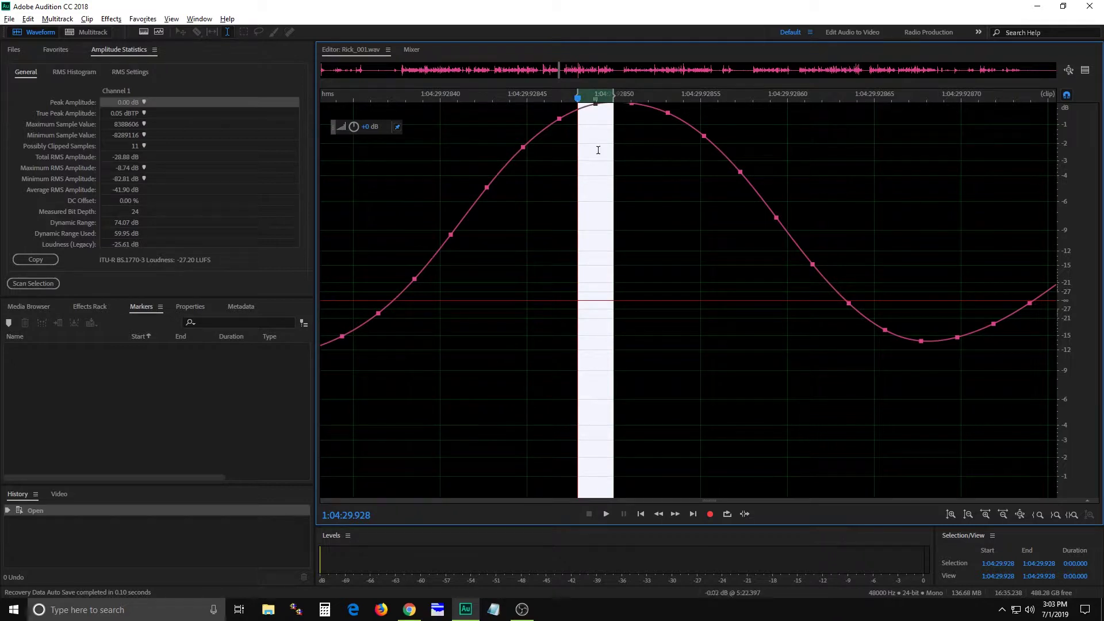
left_click(577, 162)
left_click_drag(577, 166, 535, 172)
left_click(577, 149)
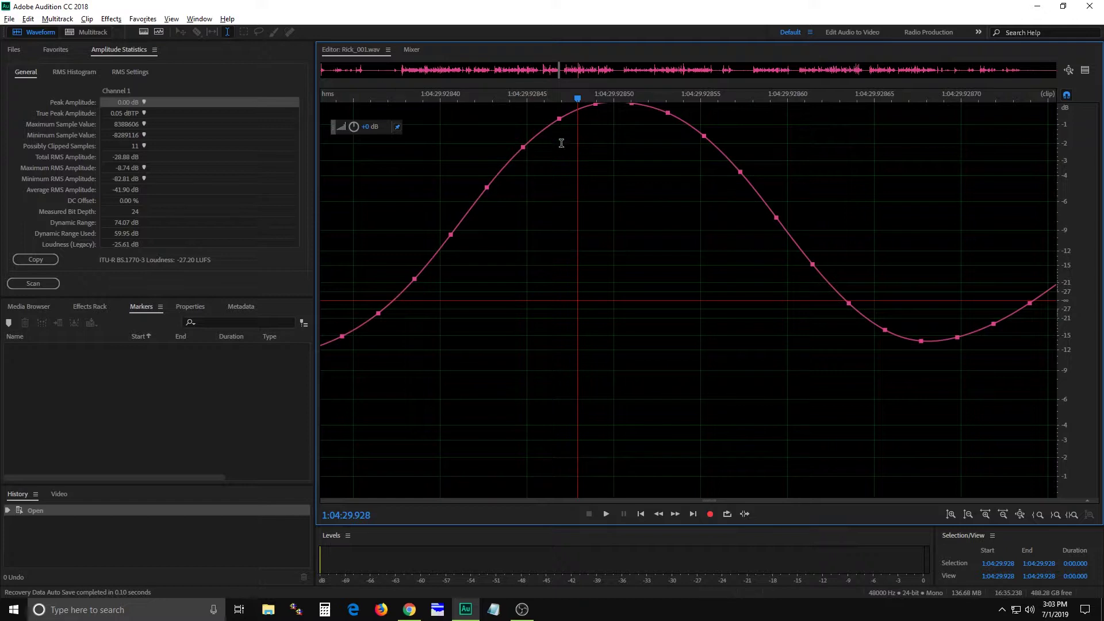
left_click_drag(541, 138, 577, 131)
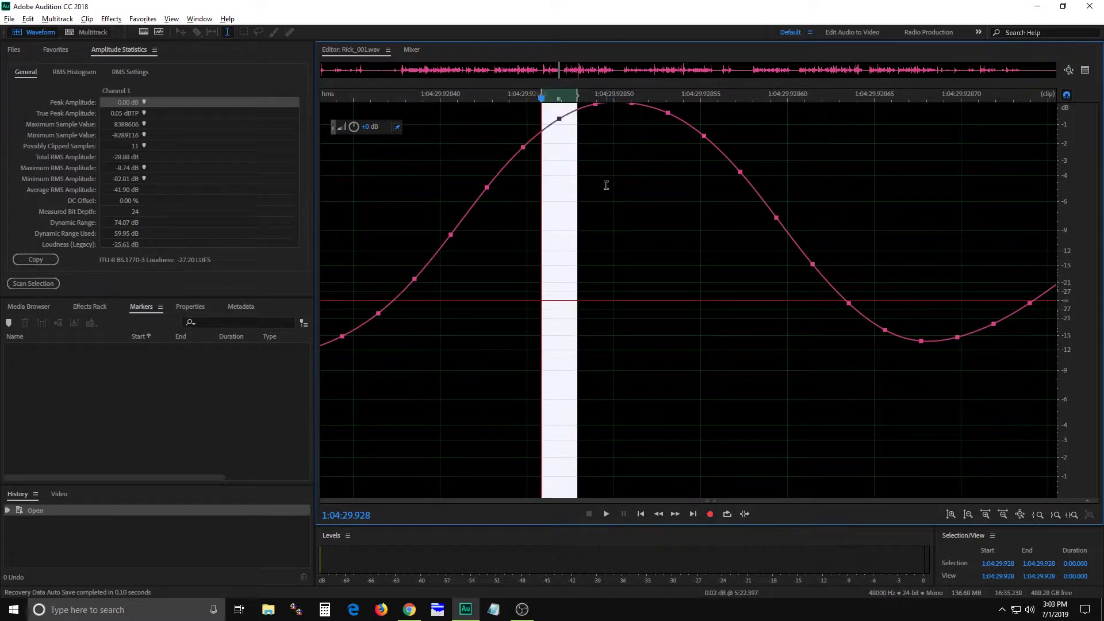
Examine the curve between the two topmost sample points and place the playhead between them at about 1:04:29.92850
scroll(606, 185, "up", 1)
left_click(472, 168)
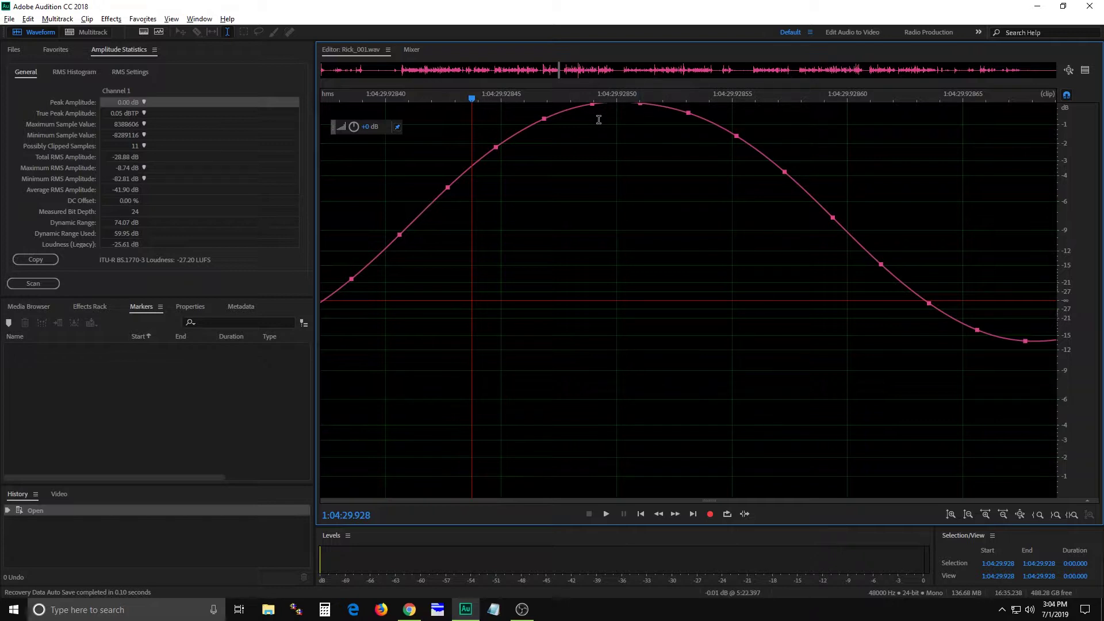
left_click(569, 131)
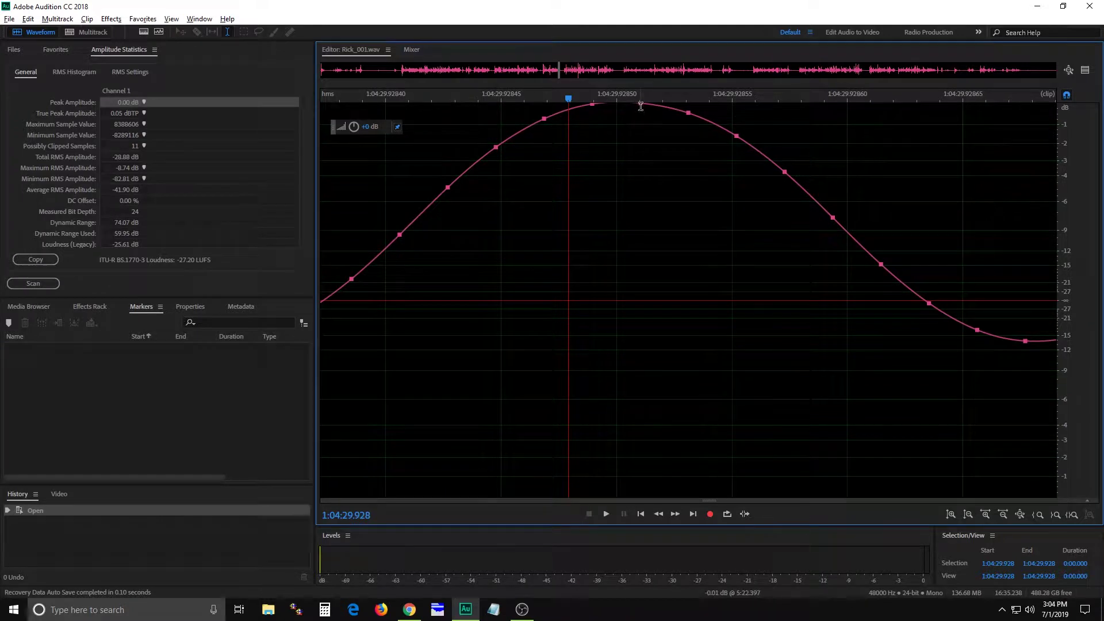
left_click_drag(571, 140, 604, 143)
left_click(626, 115)
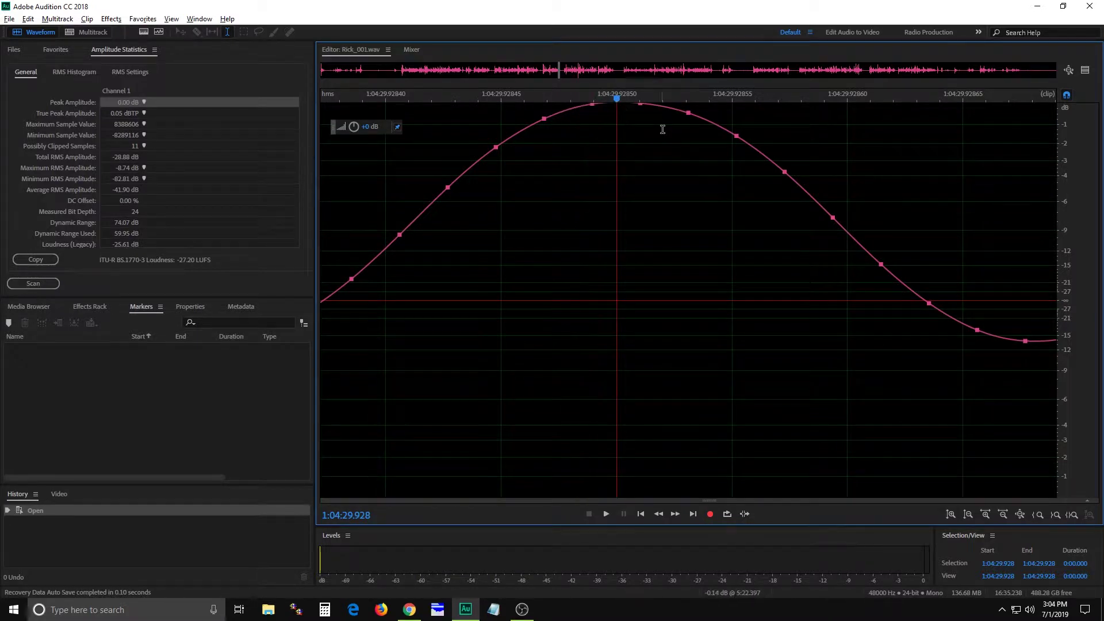
Compare the crest near 1:04:29.92850 with the 0 dB line, briefly marking a range around the two topmost sample points
scroll(1064, 137, "down", 1)
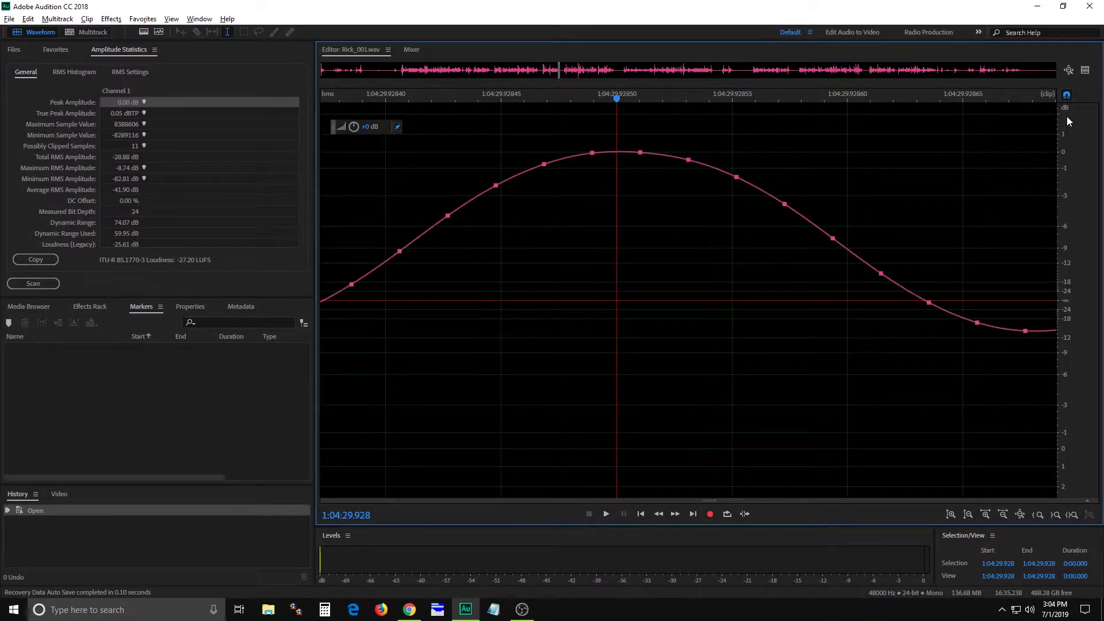
scroll(1065, 138, "up", 1)
scroll(1067, 133, "down", 1)
left_click_drag(567, 177, 668, 180)
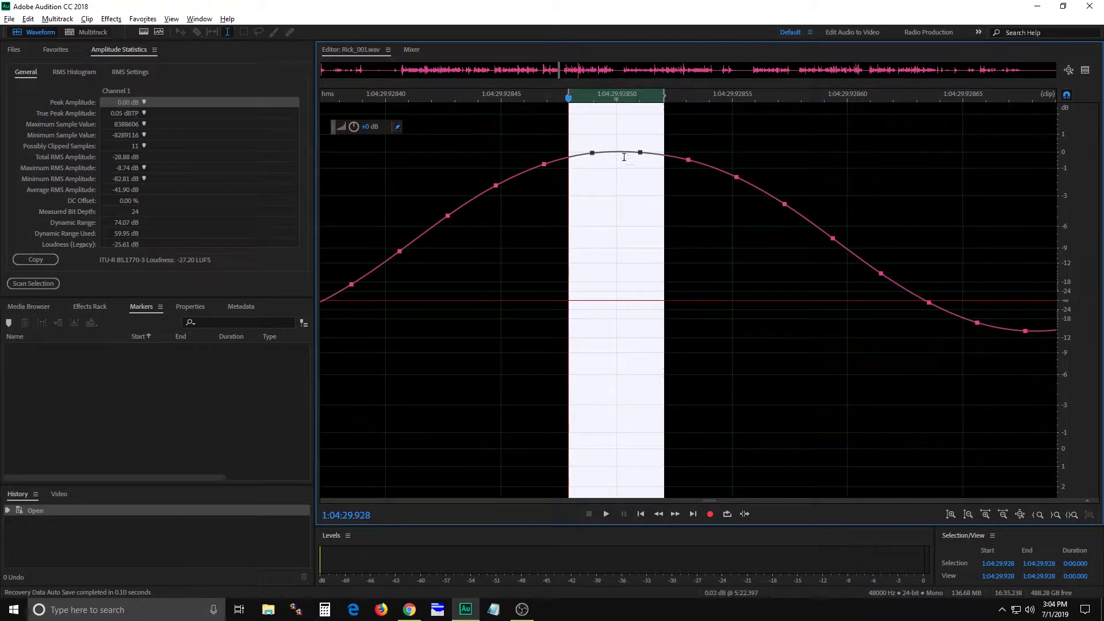
left_click(616, 169)
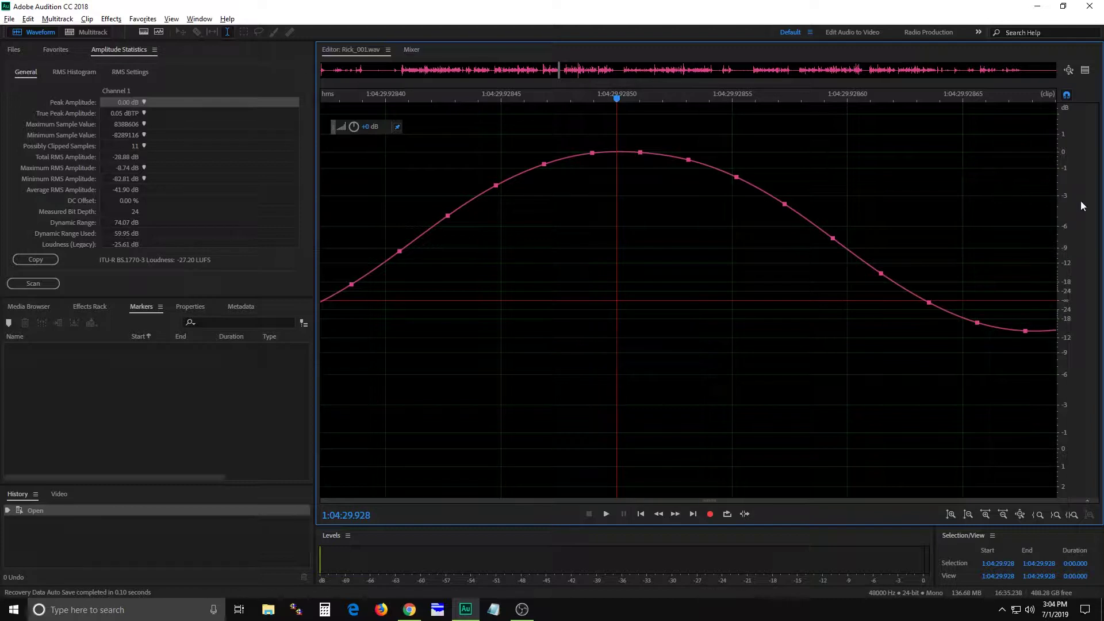
Examine the crest at a closer amplitude scale and place the playhead just before the first of the two topmost sample points
scroll(1072, 208, "down", 1)
scroll(1072, 209, "up", 2)
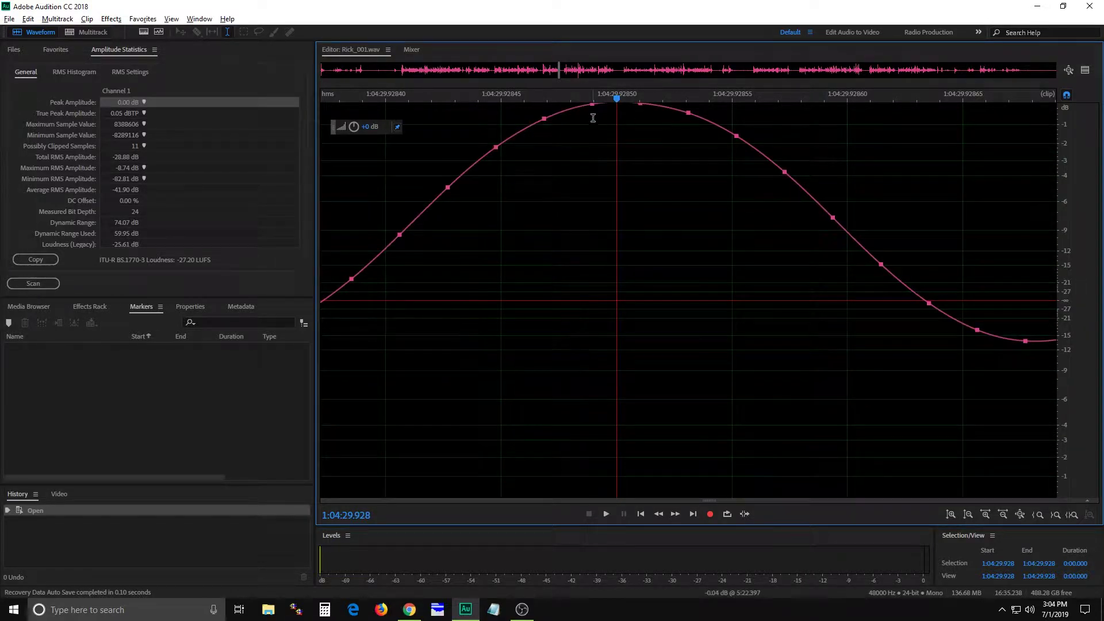
left_click(568, 136)
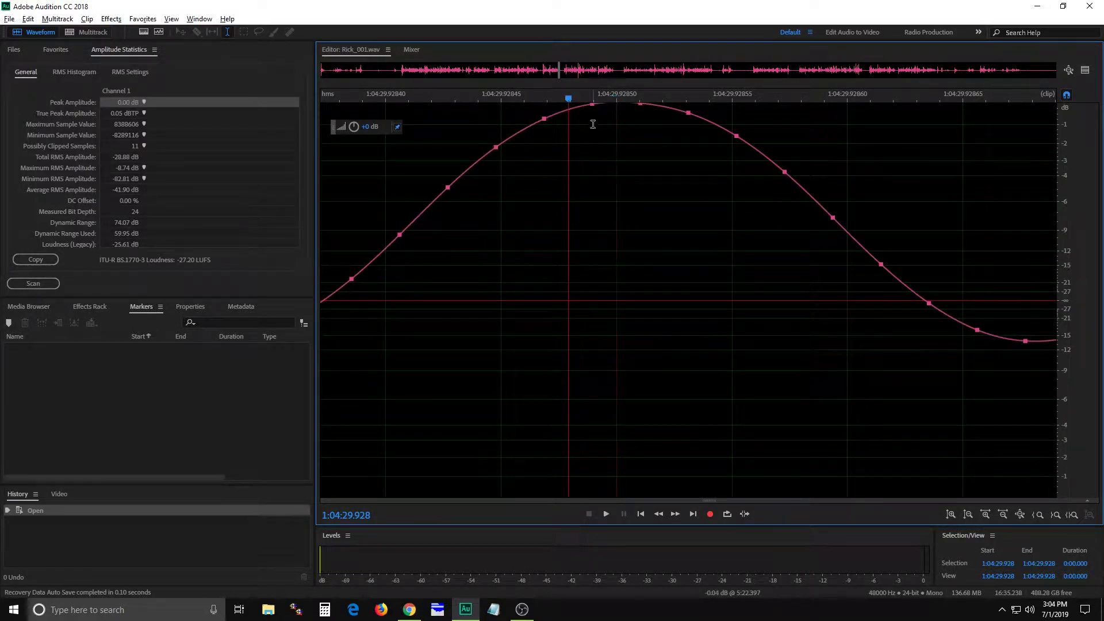
Switch from the waveform of Rick_001.wav back to the Community Connection multitrack session
left_click(389, 50)
left_click(425, 36)
left_click(412, 50)
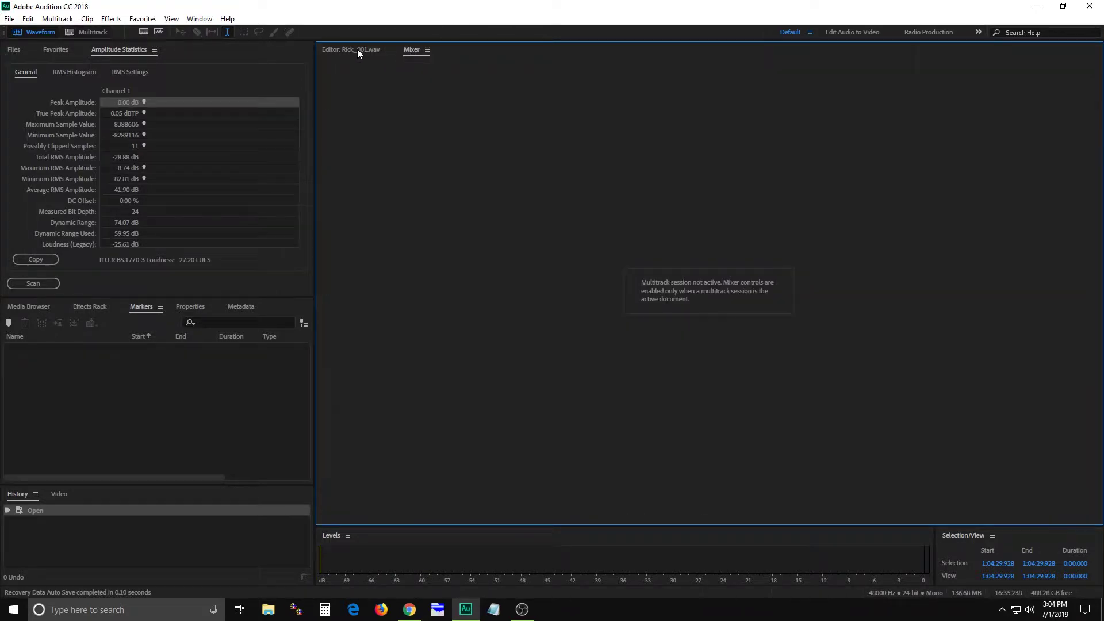
left_click(357, 50)
left_click(389, 50)
left_click(501, 171)
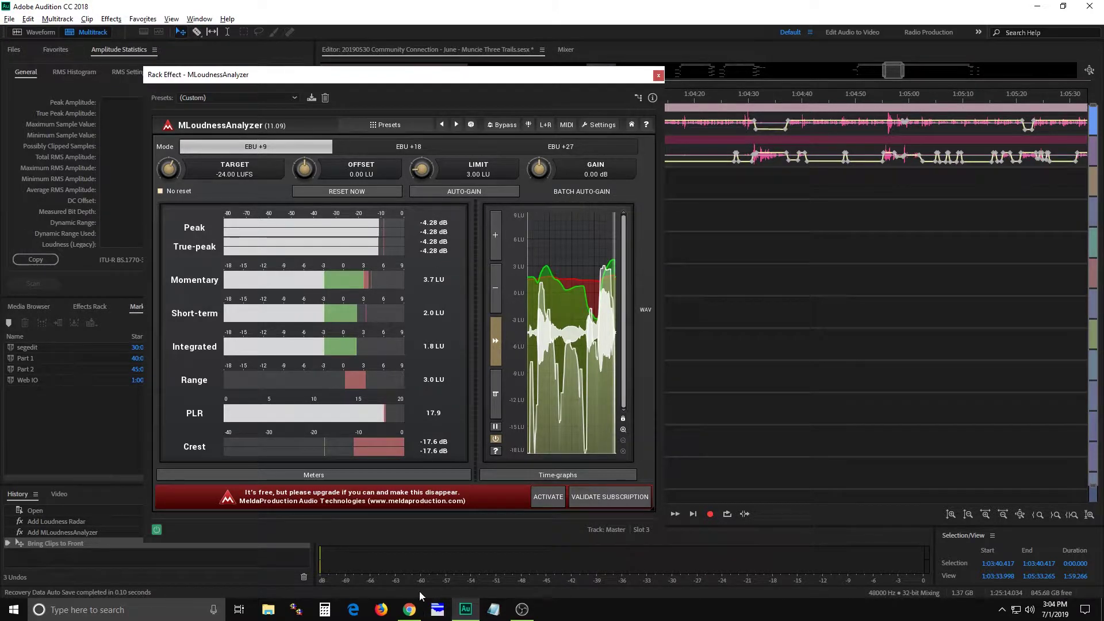
Switch to Chrome to read the sample-peak and true-peak limits in the PRSS Audio Loudness Standard, and return to Audition
left_click(409, 608)
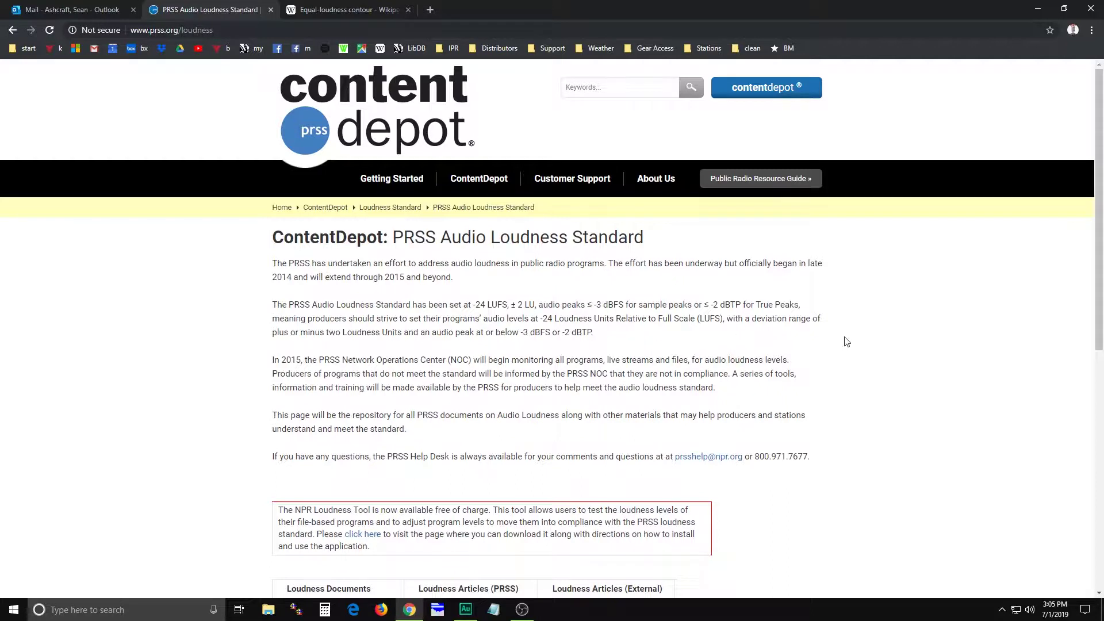
left_click_drag(583, 306, 793, 304)
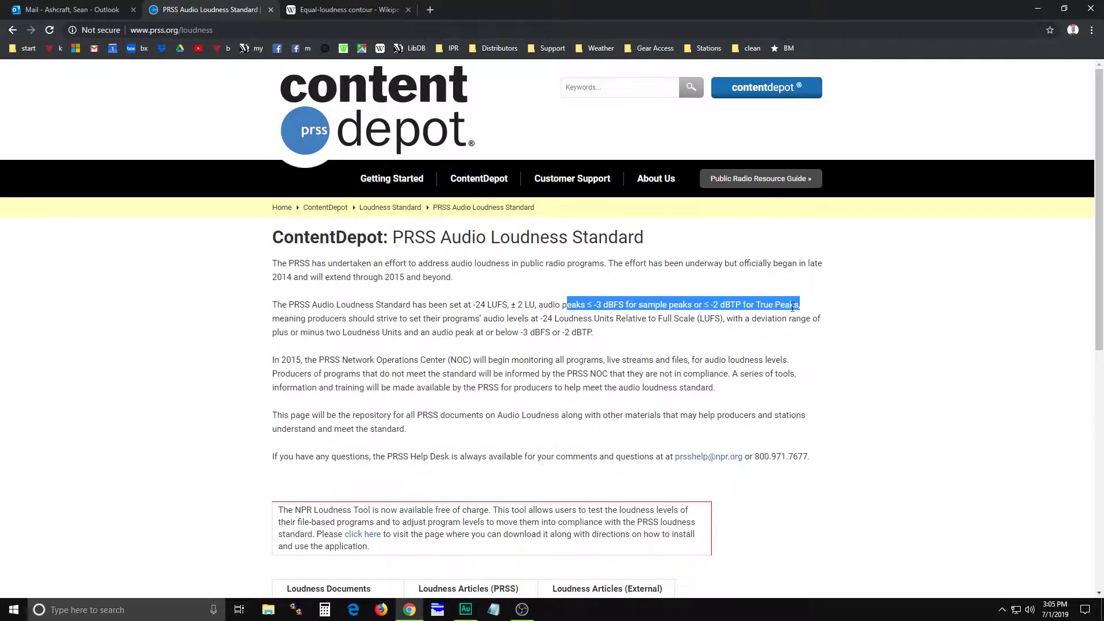
left_click(793, 304)
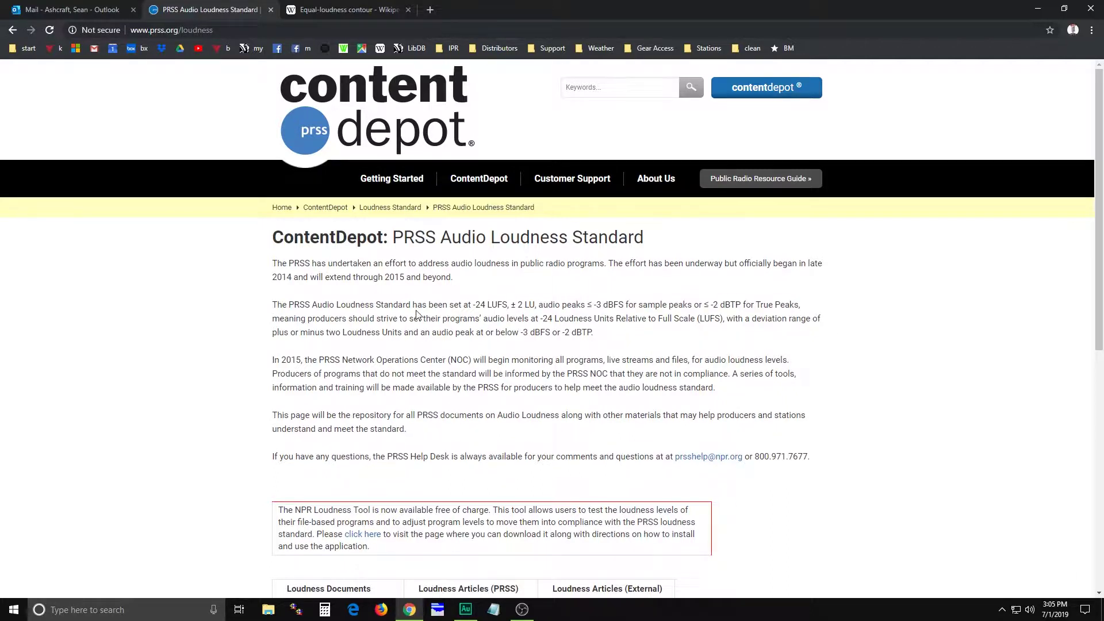
key("alt+Tab")
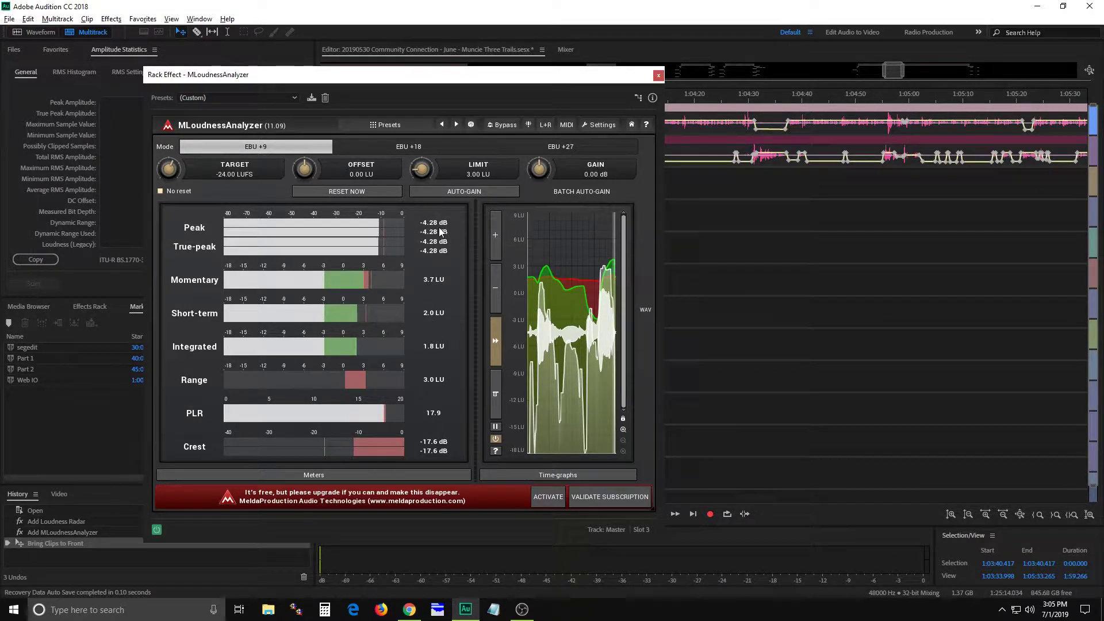
Play the multitrack session from about 1:04:20 with MLoudnessAnalyzer open
left_click(705, 179)
left_click(697, 99)
key("space")
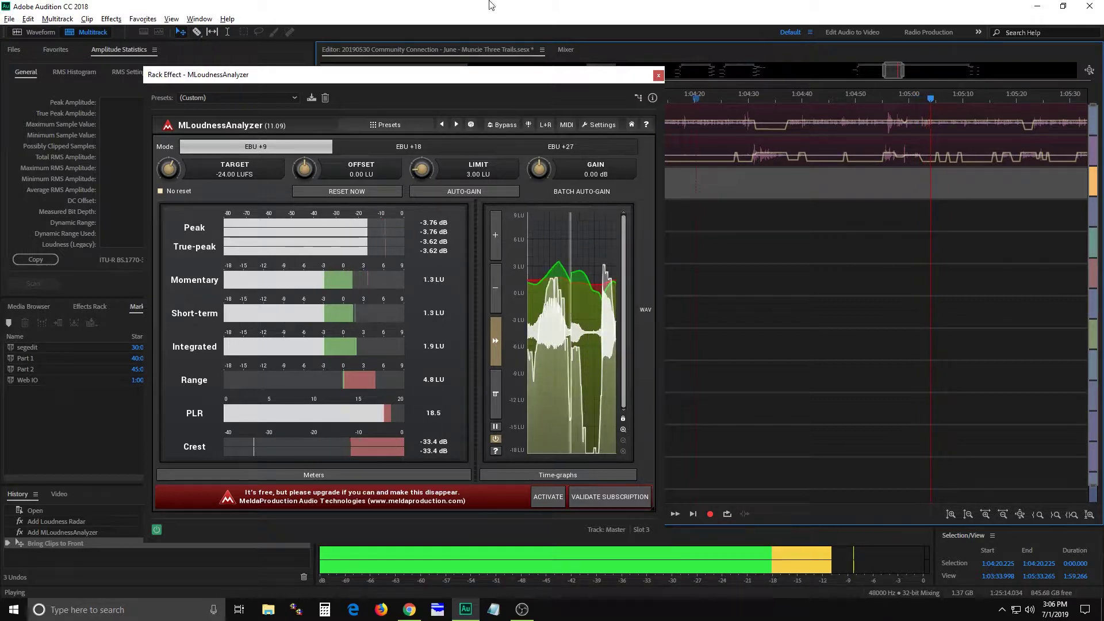
Add the Loudness Radar Meter to the Master track's effects in the mixer and place its window beside MLoudnessAnalyzer
left_click_drag(581, 74, 526, 90)
left_click(566, 50)
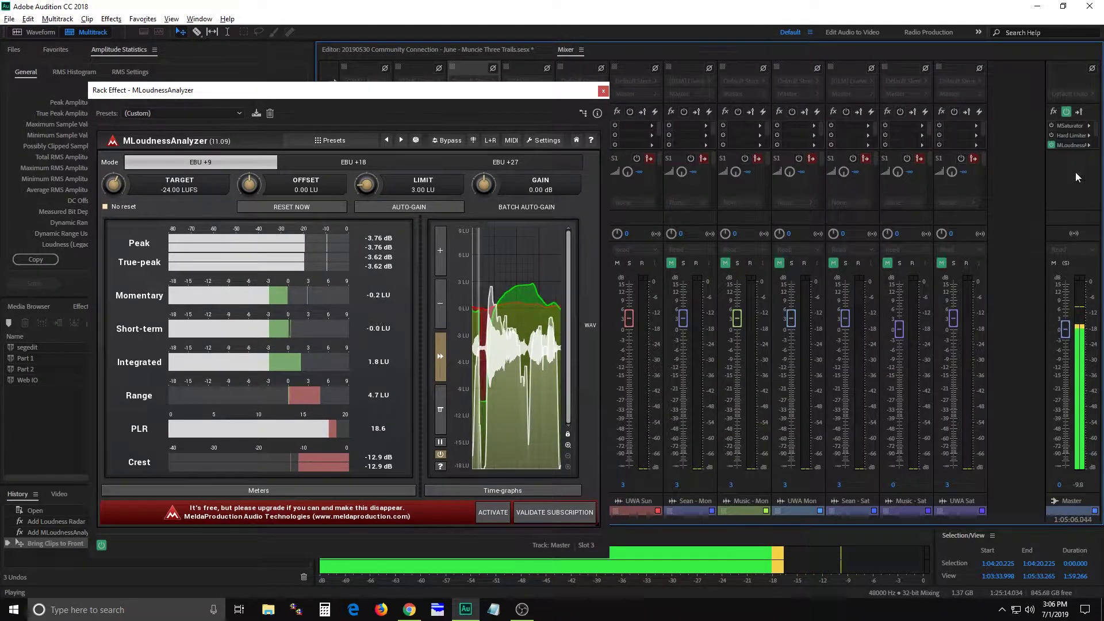
scroll(1097, 138, "down", 2)
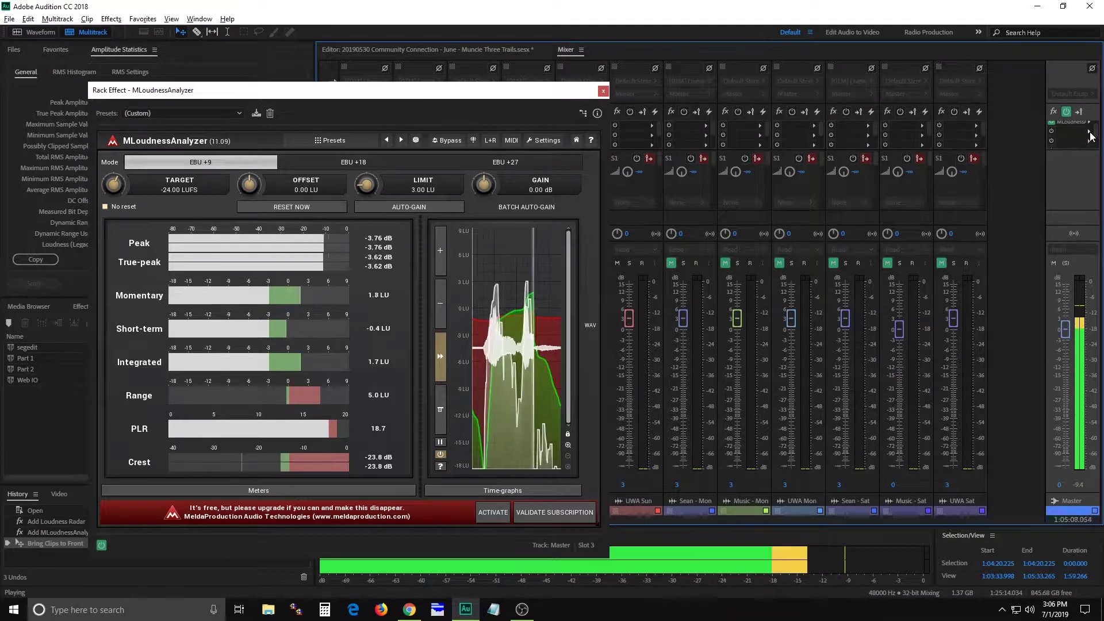
left_click(1089, 139)
mouse_move(1011, 249)
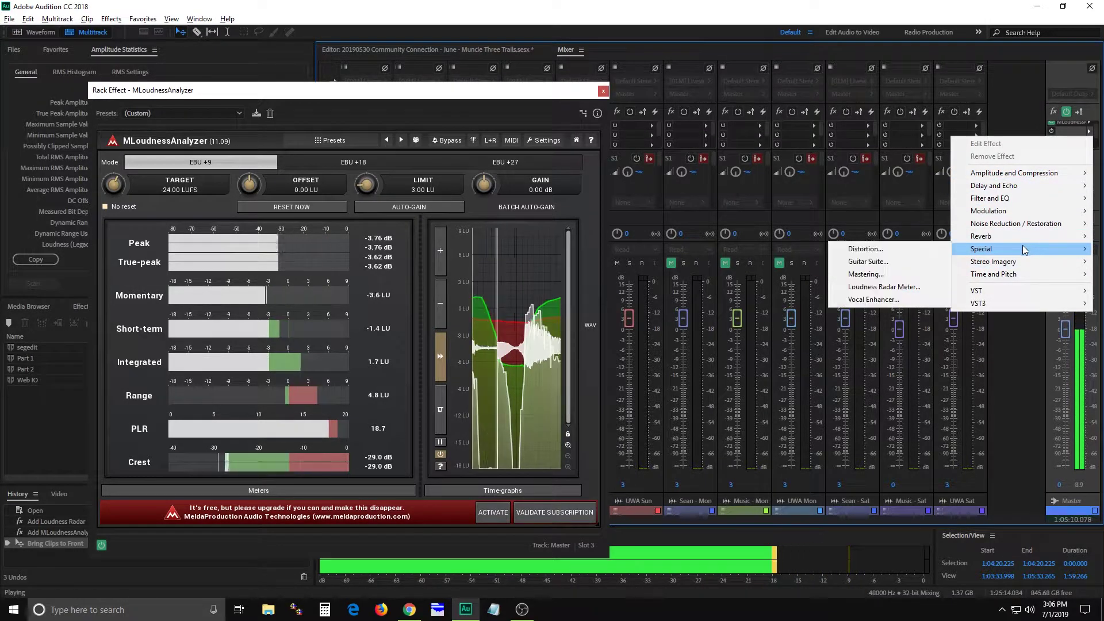
left_click(872, 287)
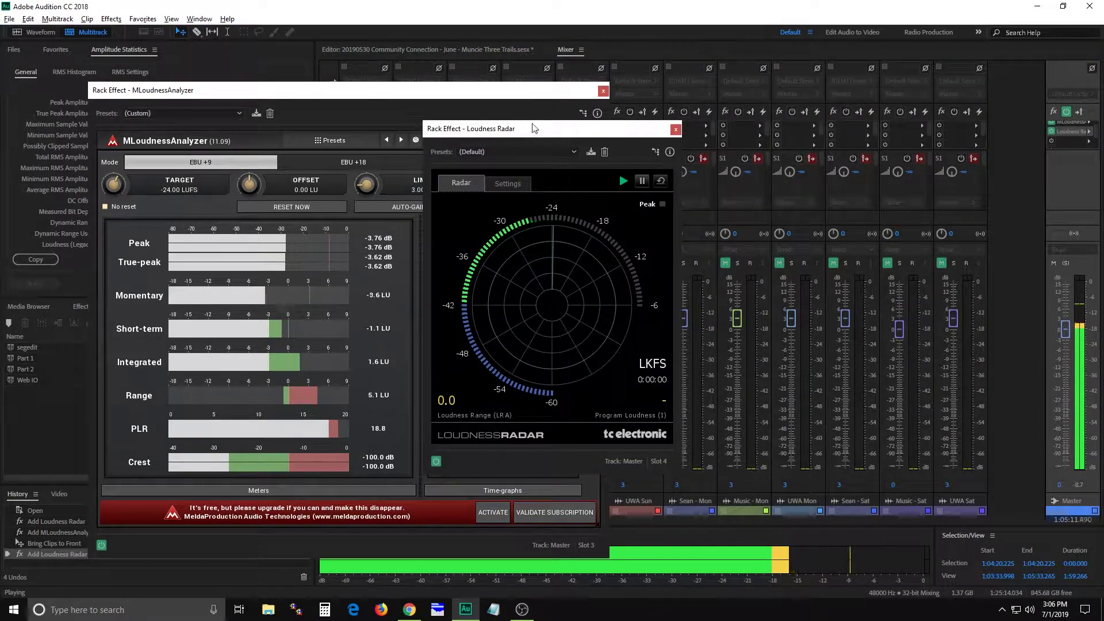
left_click_drag(537, 128, 770, 167)
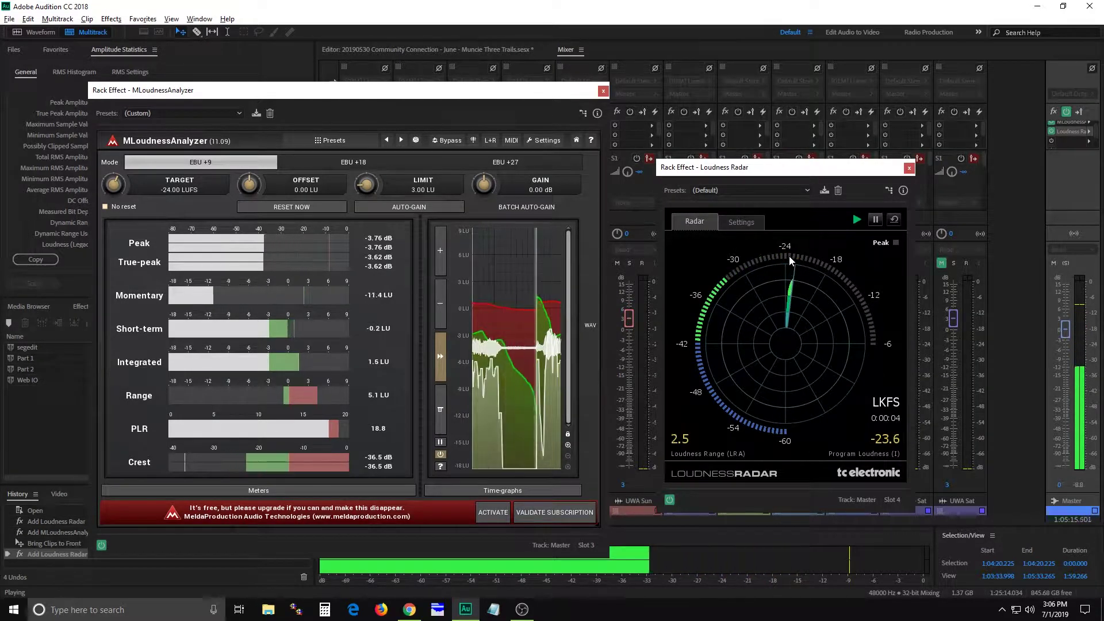
Review Loudness Radar's settings, return to its radar display, and reset the measurements in MLoudnessAnalyzer
left_click(757, 221)
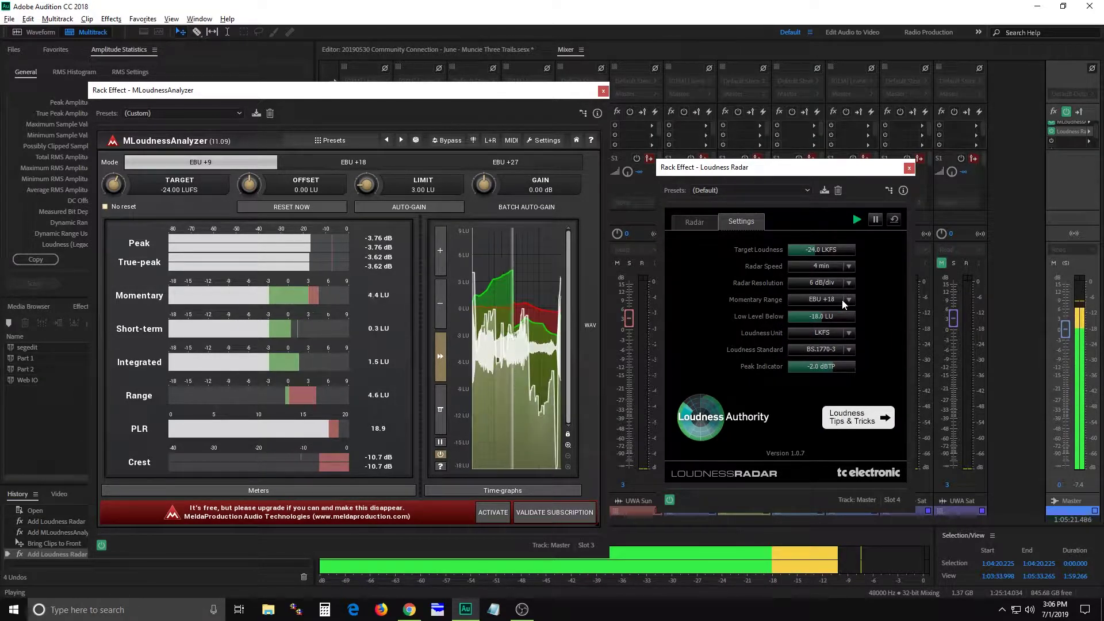
left_click(694, 222)
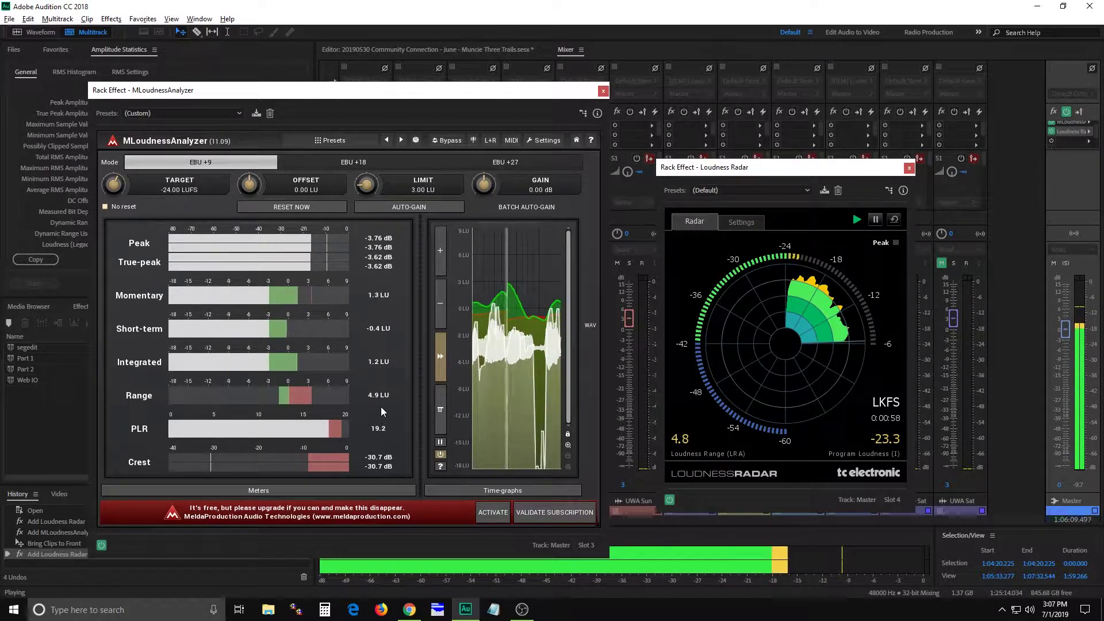
left_click(381, 345)
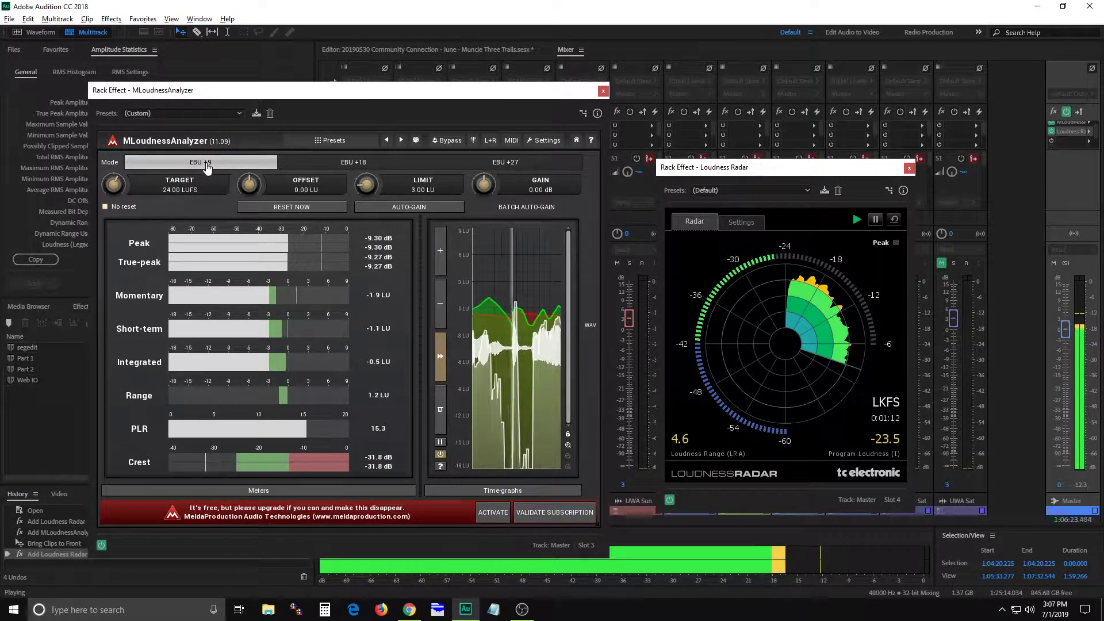
Set Loudness Radar's momentary range to EBU +9 and show the radar display again
left_click(741, 222)
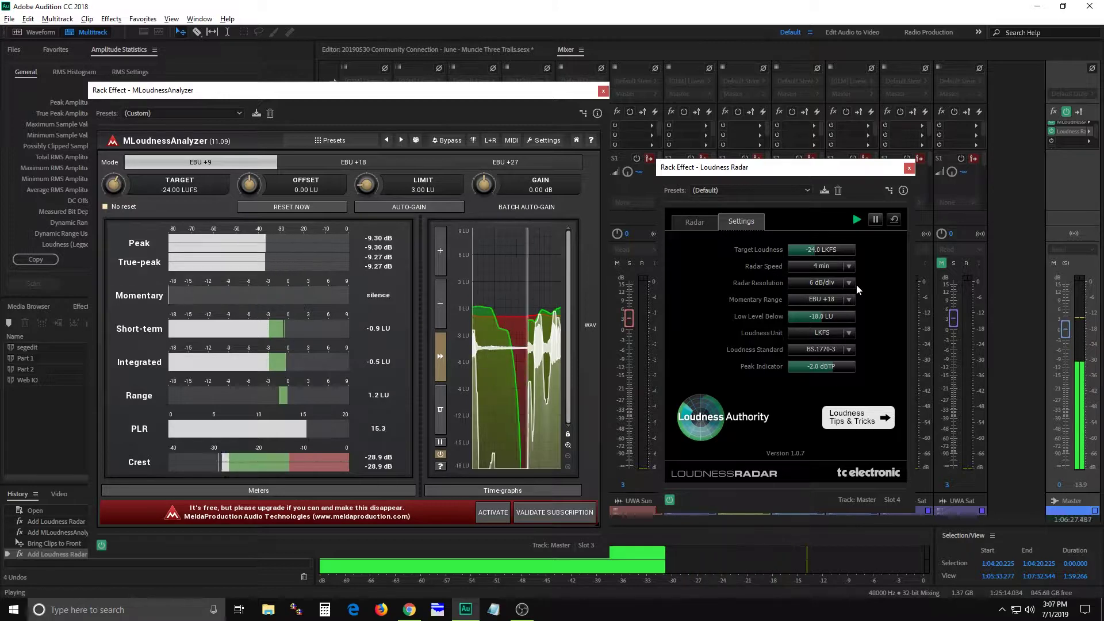
left_click(822, 298)
left_click(825, 317)
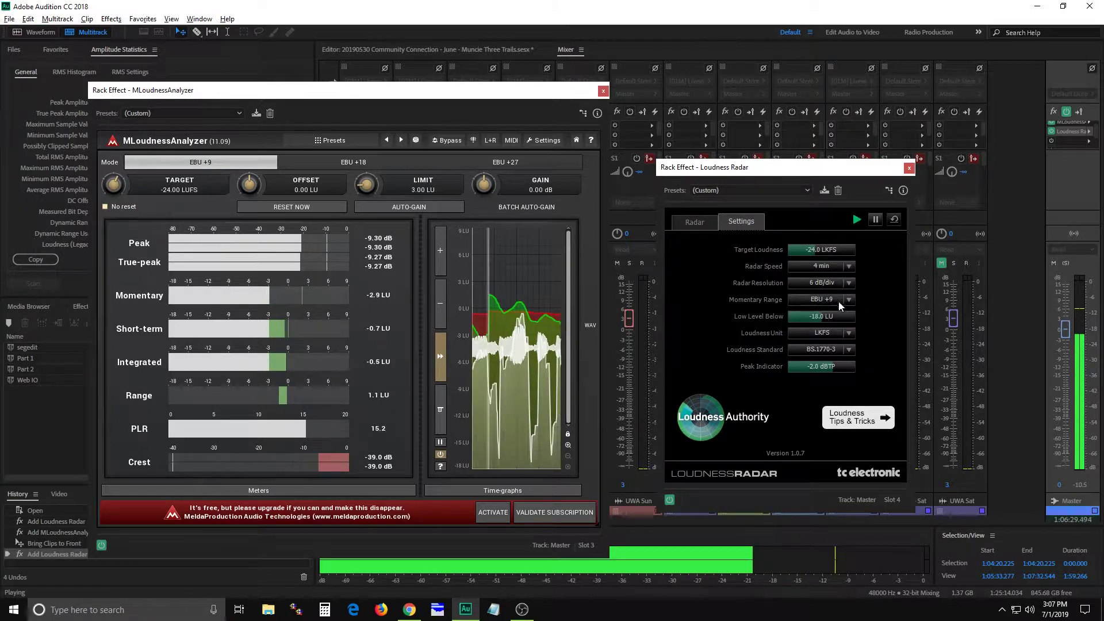
left_click(701, 224)
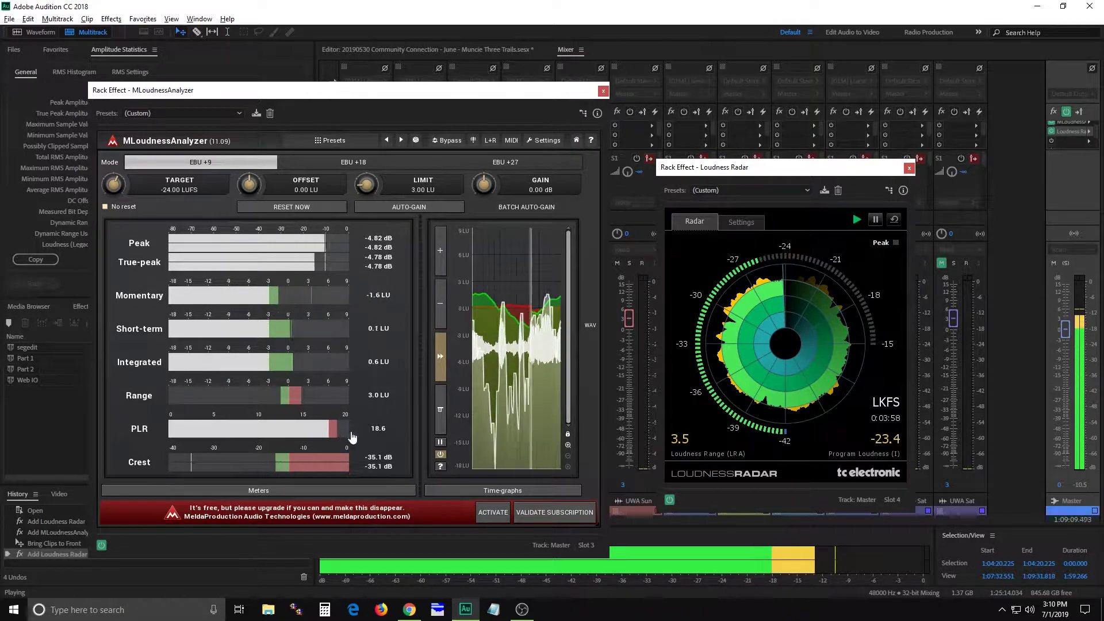
Check MLoudnessAnalyzer's PLR reading, and close both the analyzer and Loudness Radar windows
left_click(374, 432)
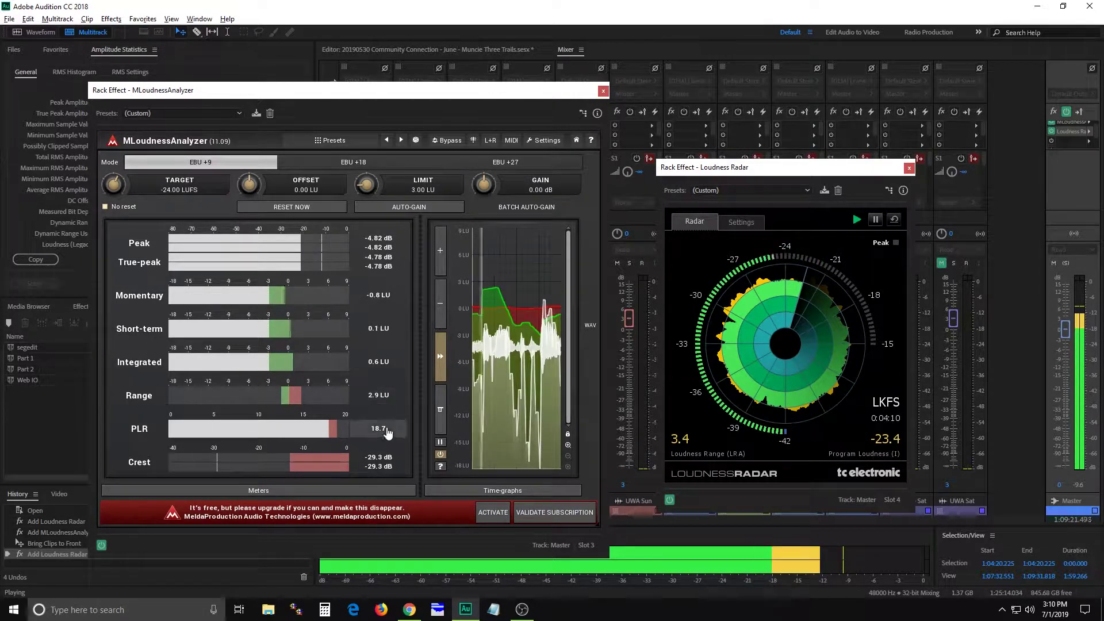
left_click(603, 92)
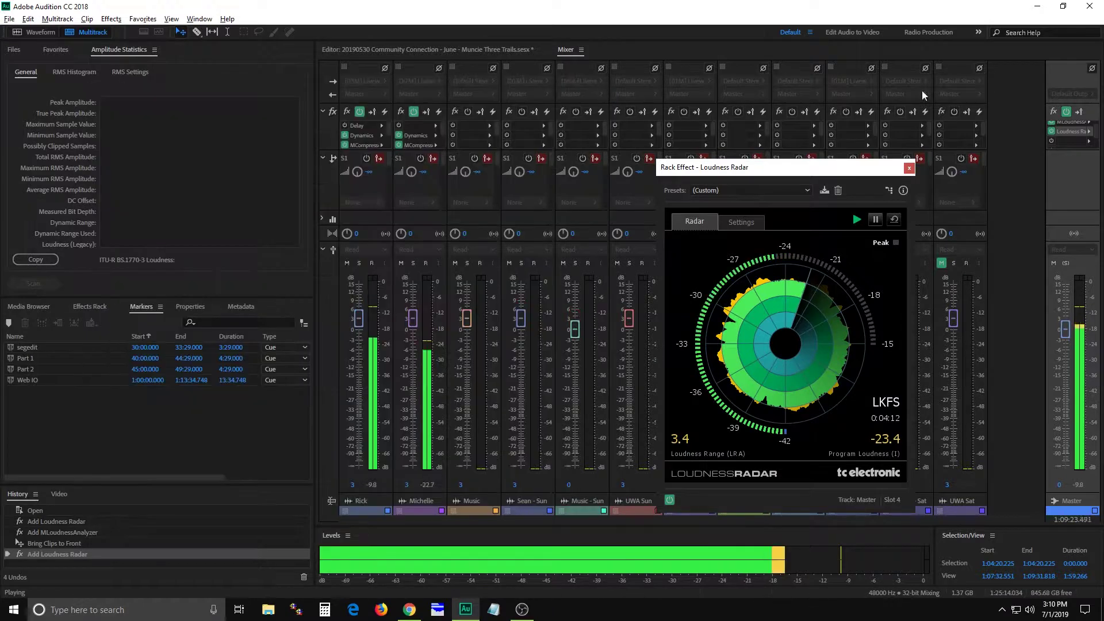
left_click_drag(860, 167, 825, 133)
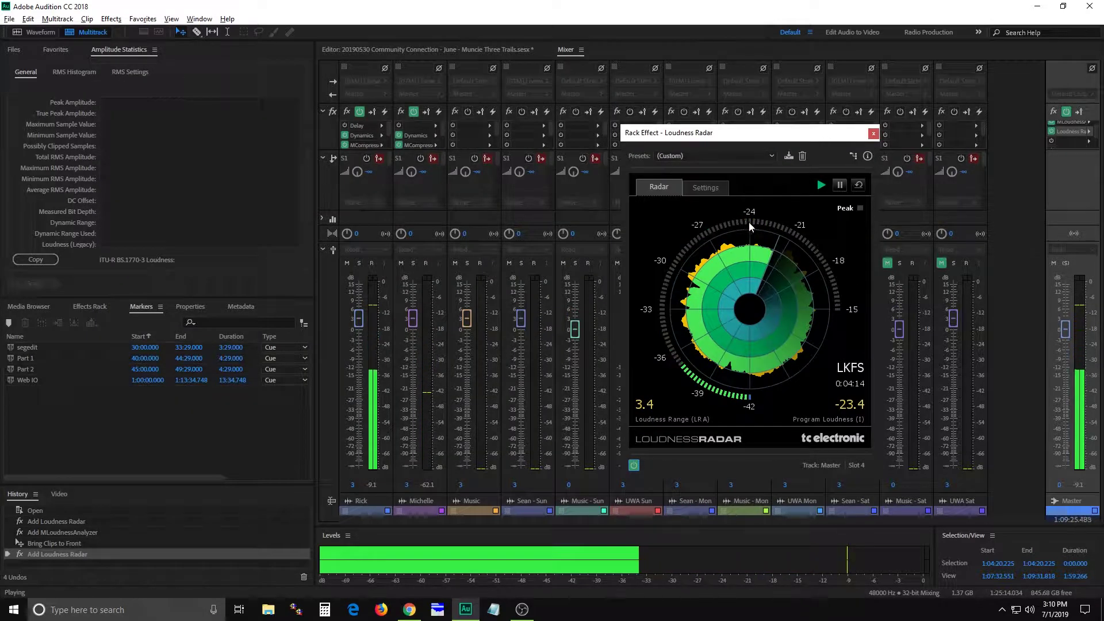
left_click(872, 133)
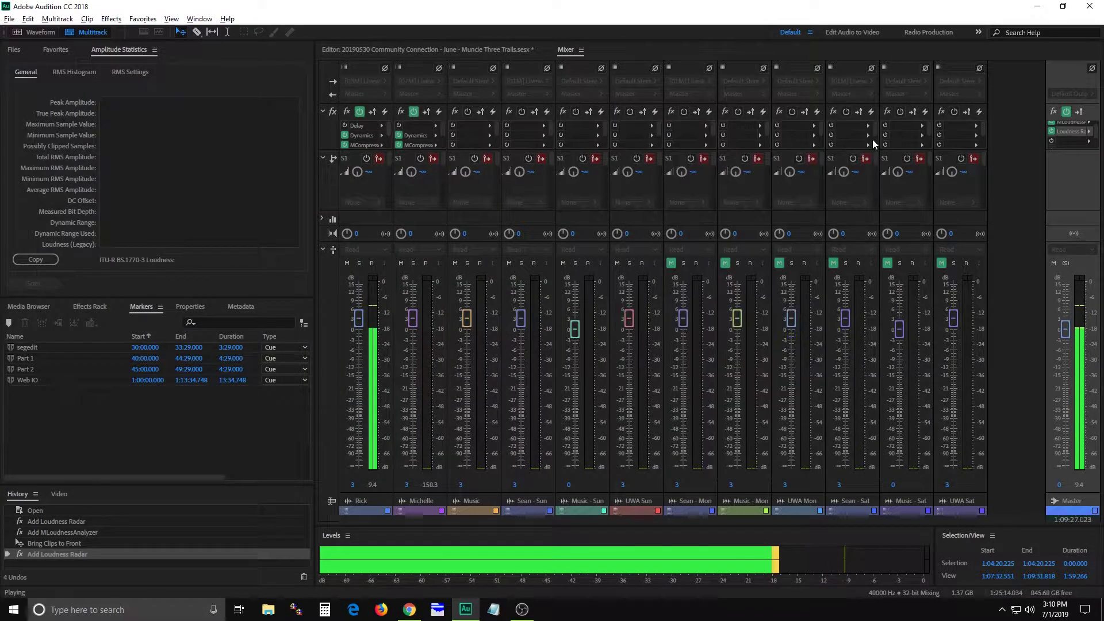
Stop playback in the multitrack editor and return to the mixer
left_click(522, 50)
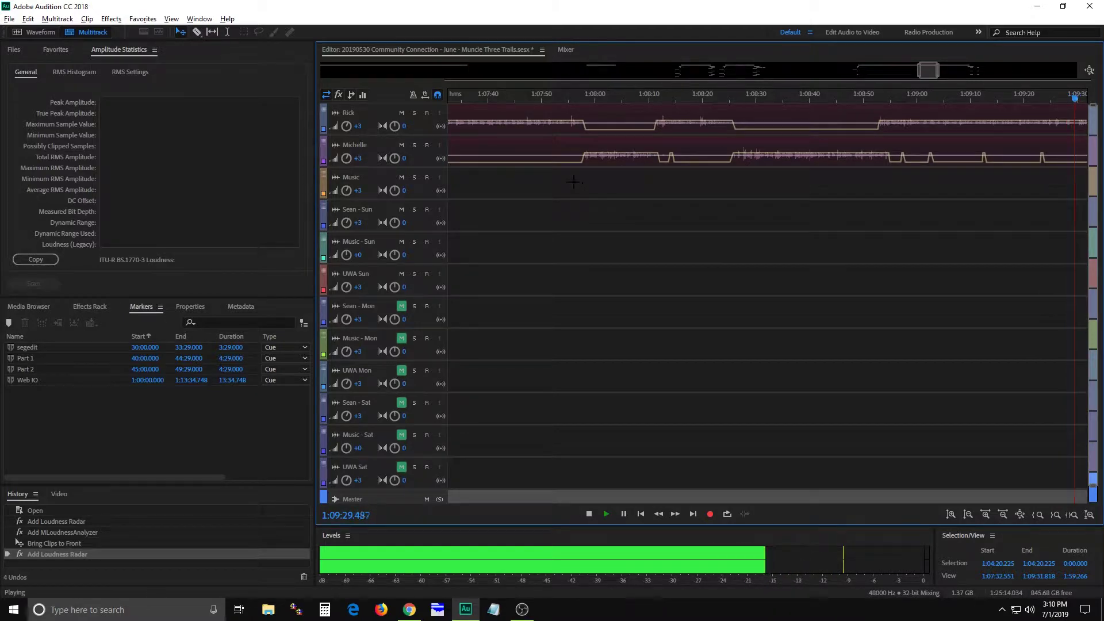
key("space")
key("alt+2")
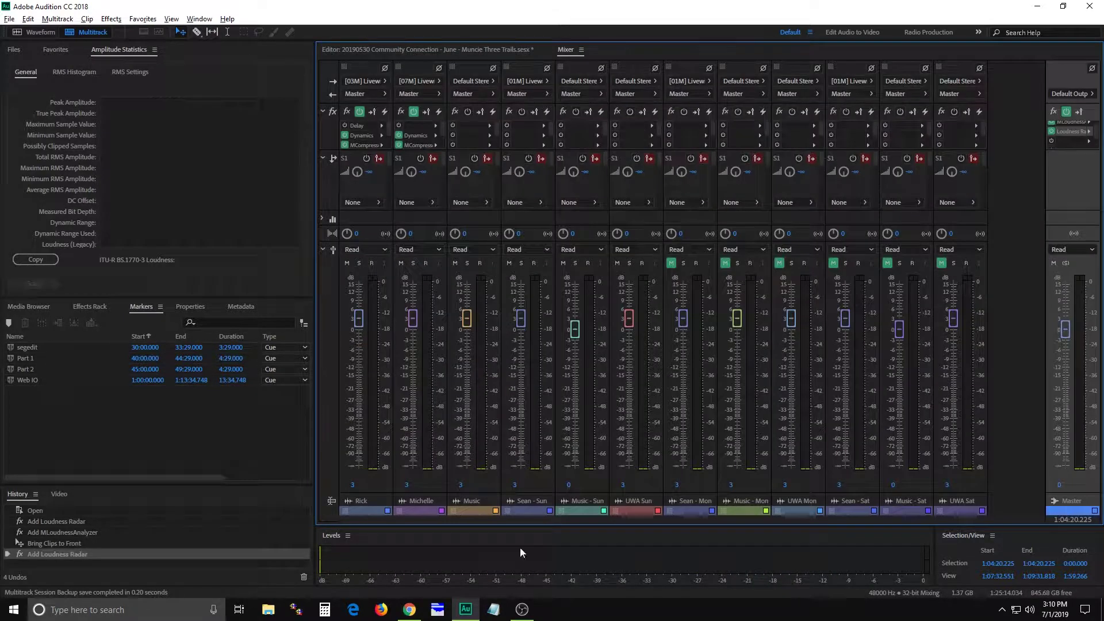
Switch to Chrome to consult the PRSS Audio Loudness Standard page and Wikipedia's Equal-loudness contour article
left_click(409, 610)
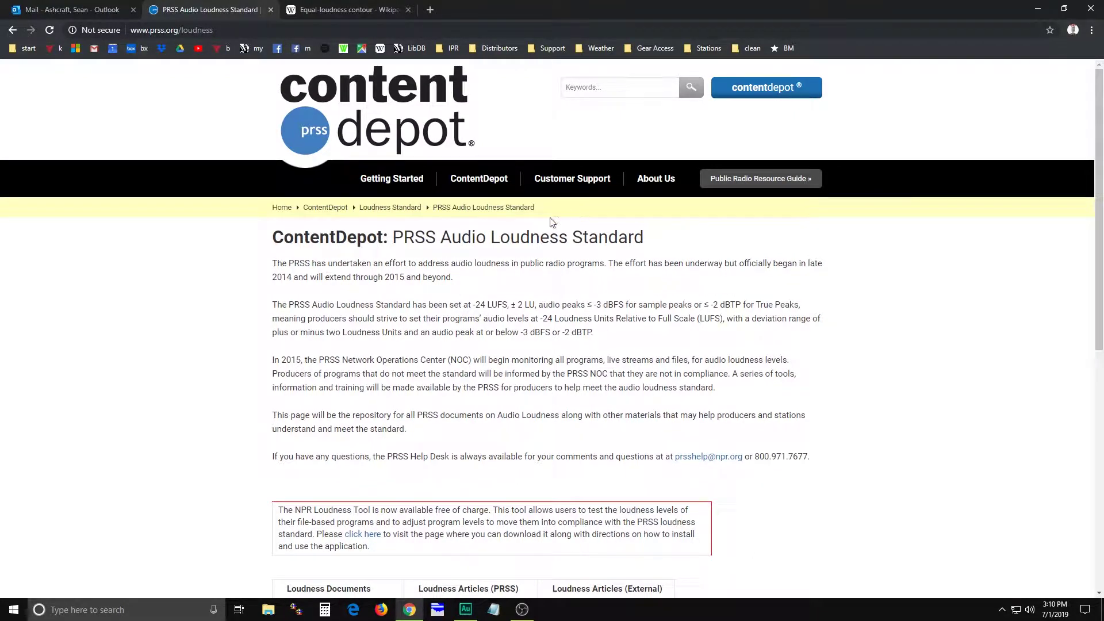
left_click_drag(510, 240, 546, 244)
left_click(466, 609)
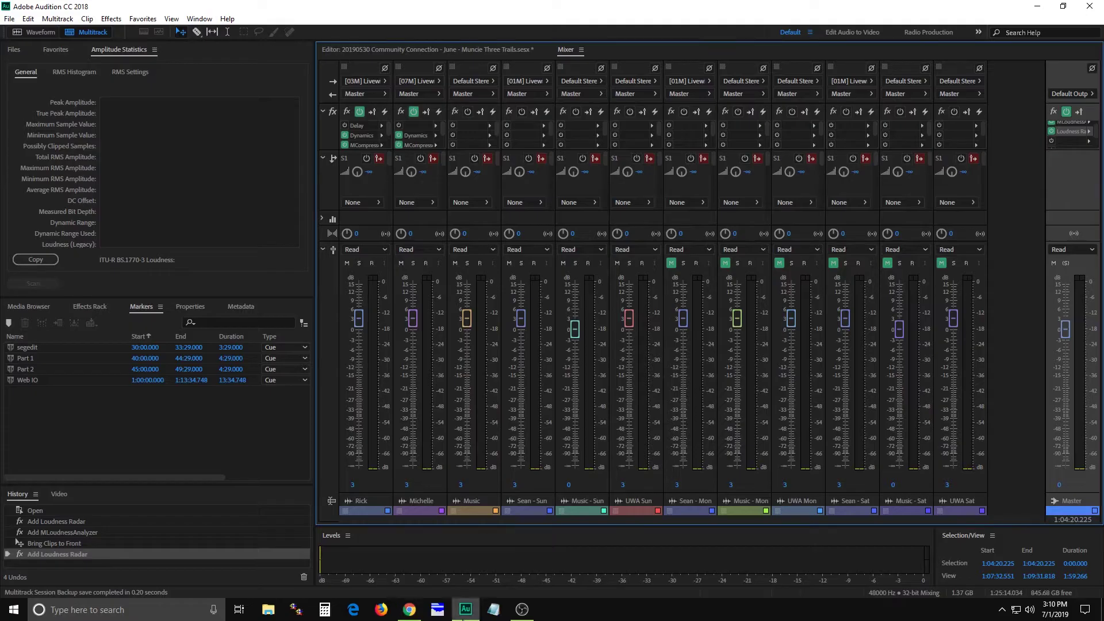
left_click(409, 610)
left_click(361, 6)
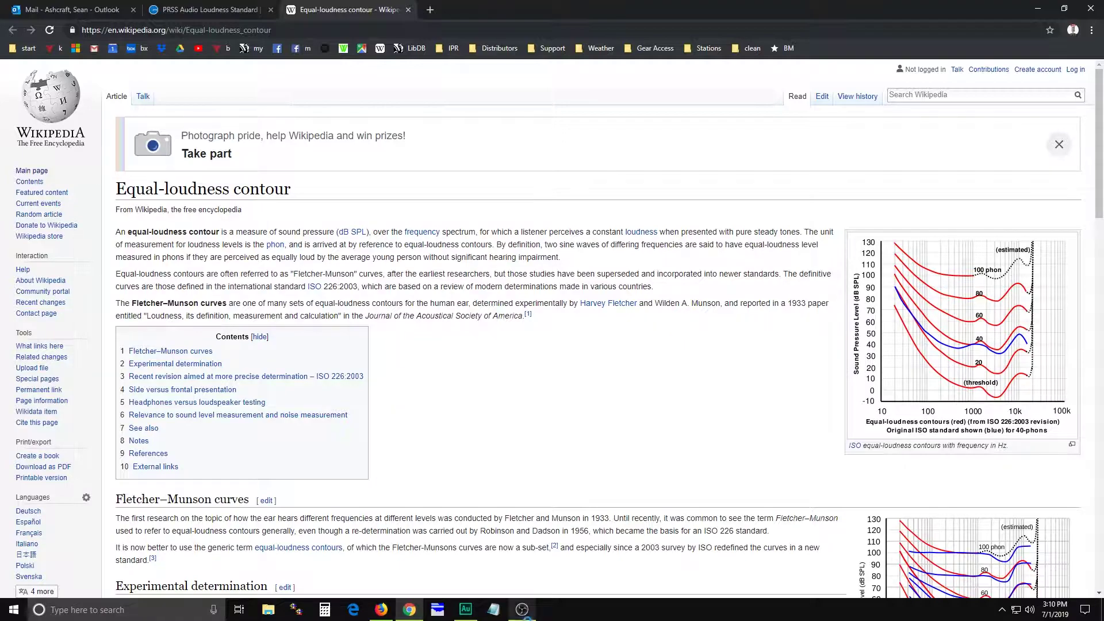
Return to Audition, reopen Loudness Radar from the Master track, and examine its program loudness and settings
left_click(466, 609)
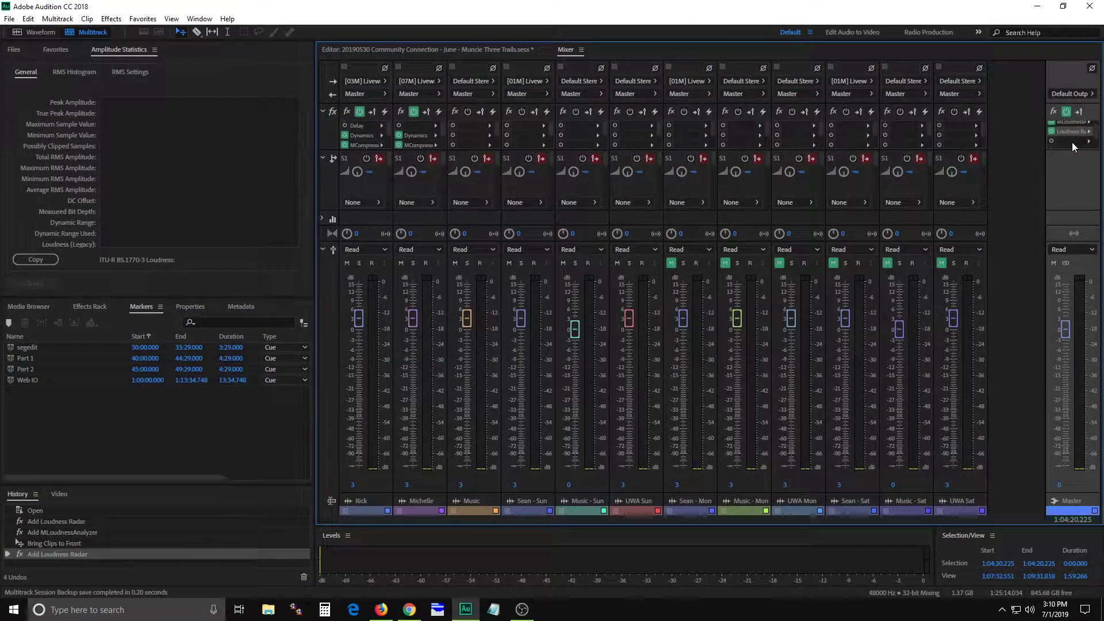
double_click(1072, 131)
left_click_drag(816, 129, 751, 134)
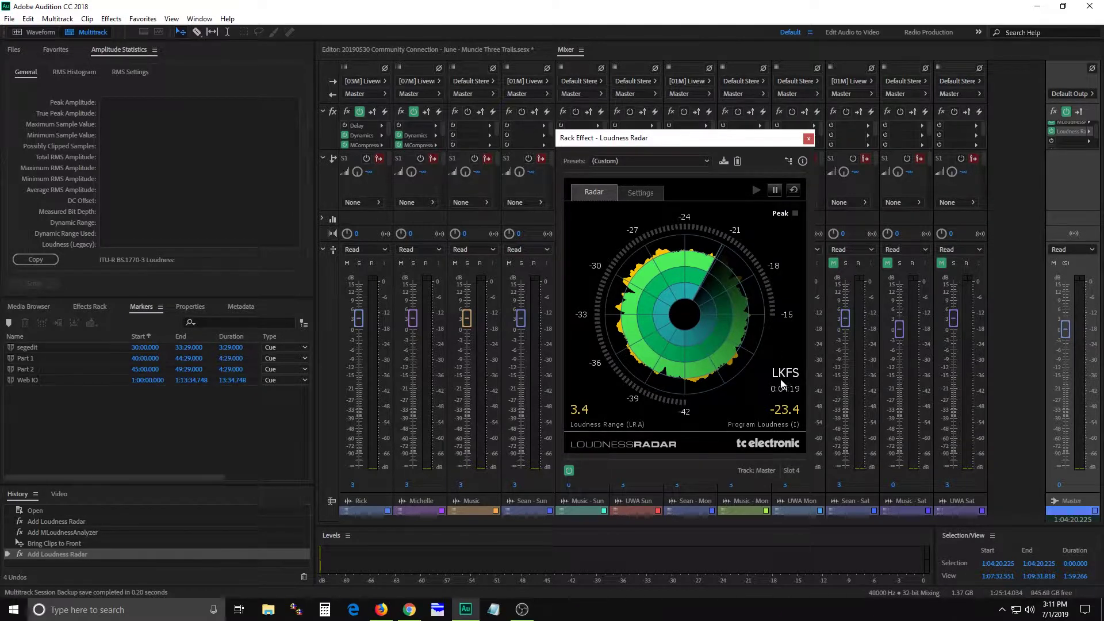
left_click(637, 193)
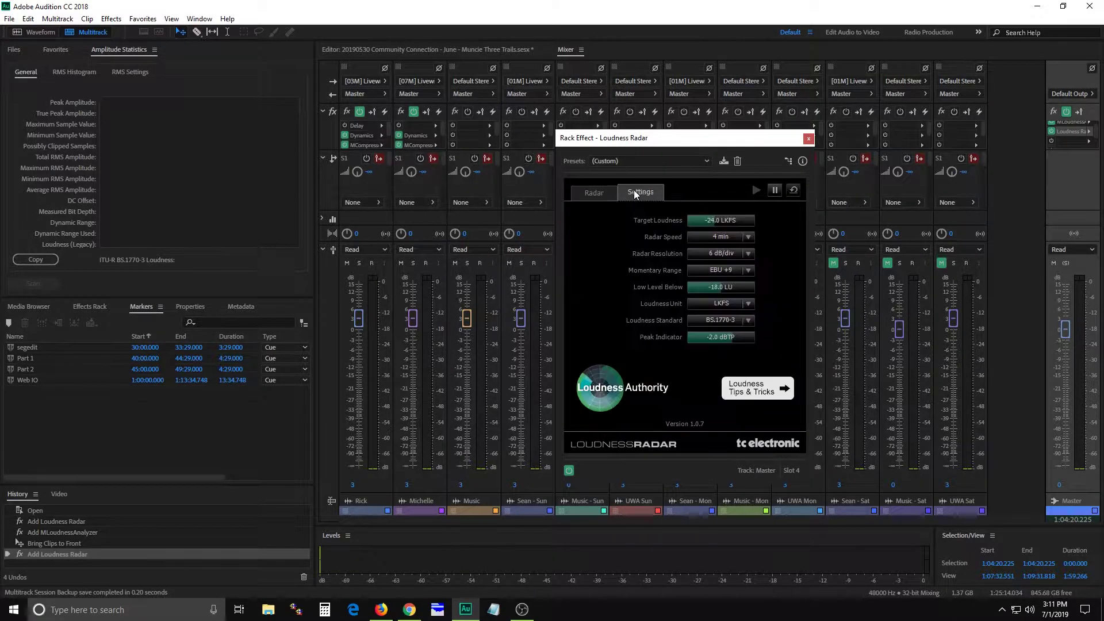
Review the Loudness Unit options in Loudness Radar's settings without changing them, and close the effect window
left_click(748, 304)
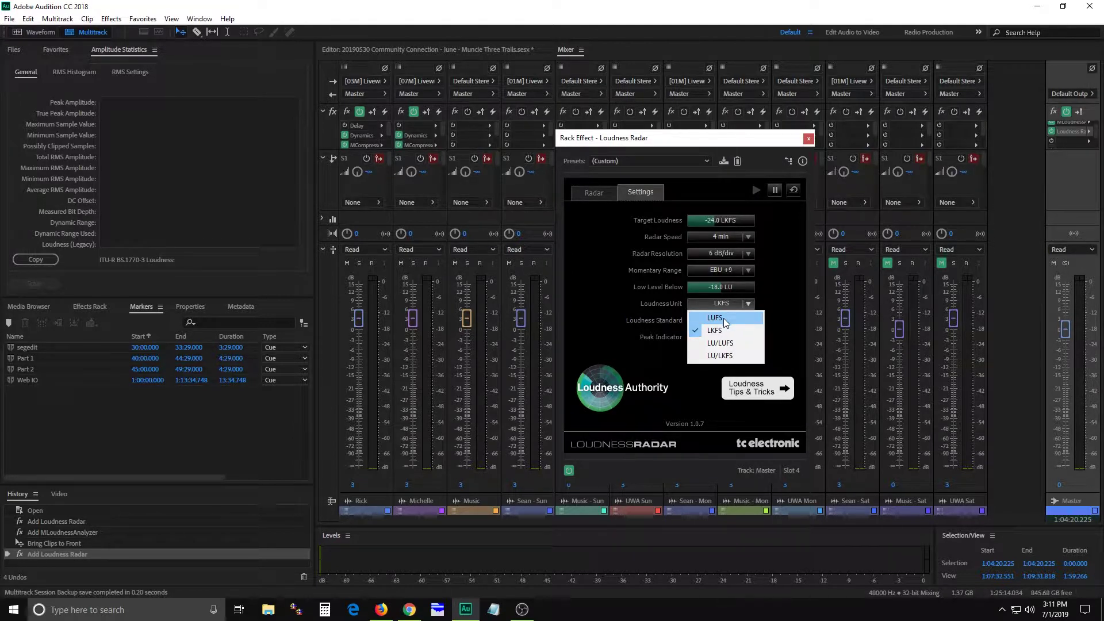
left_click(784, 317)
left_click(809, 141)
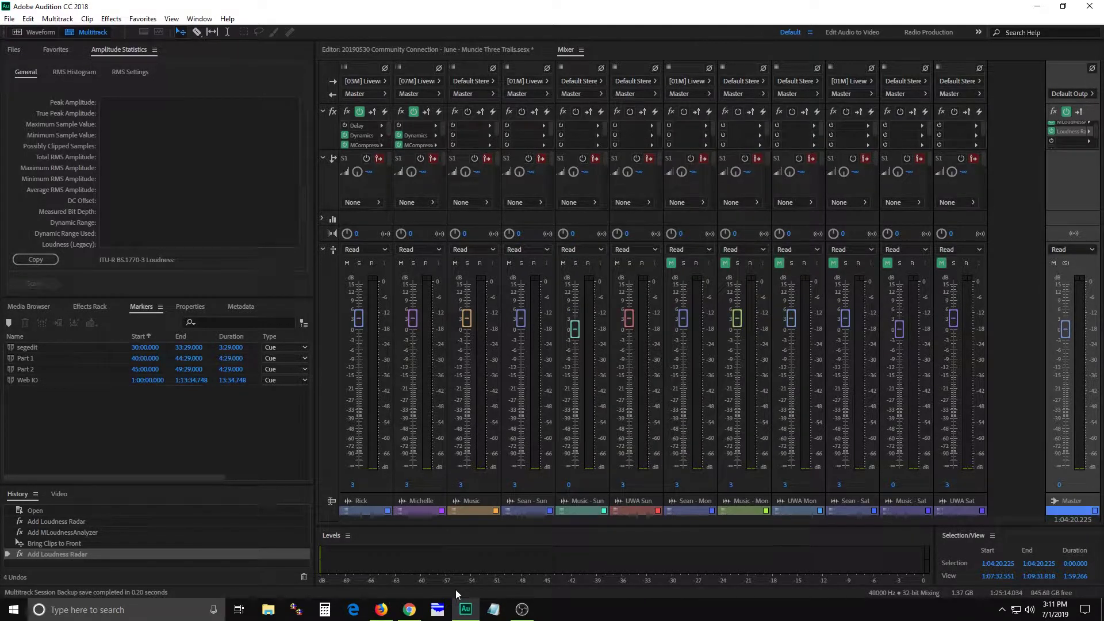
Switch to Chrome to view Wikipedia's Equal-loudness contour article, and return to Audition
left_click(410, 609)
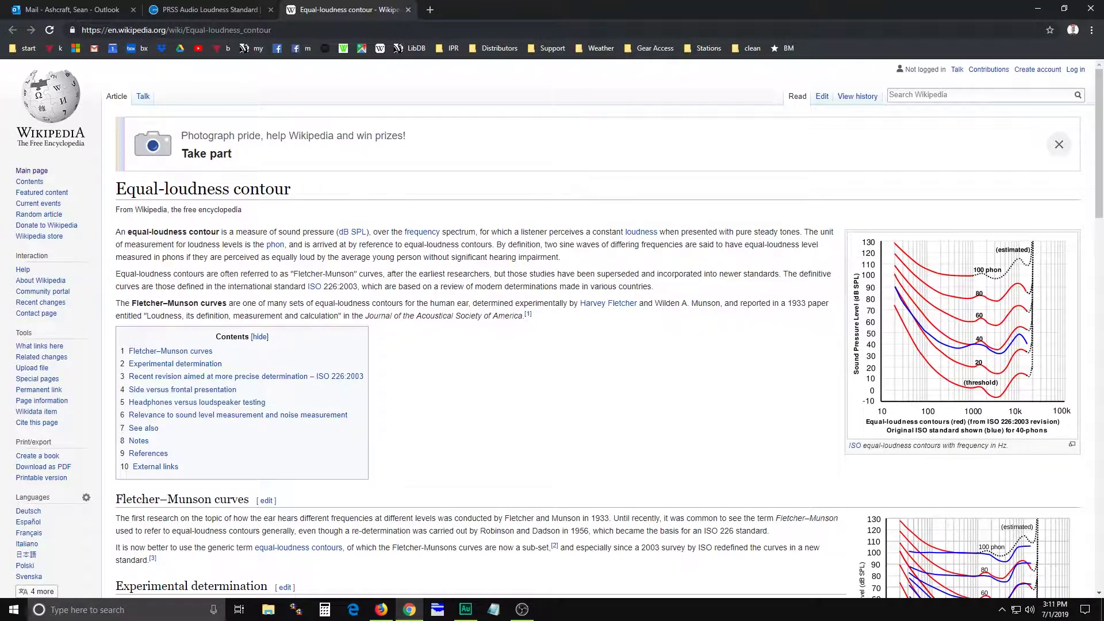
left_click(466, 609)
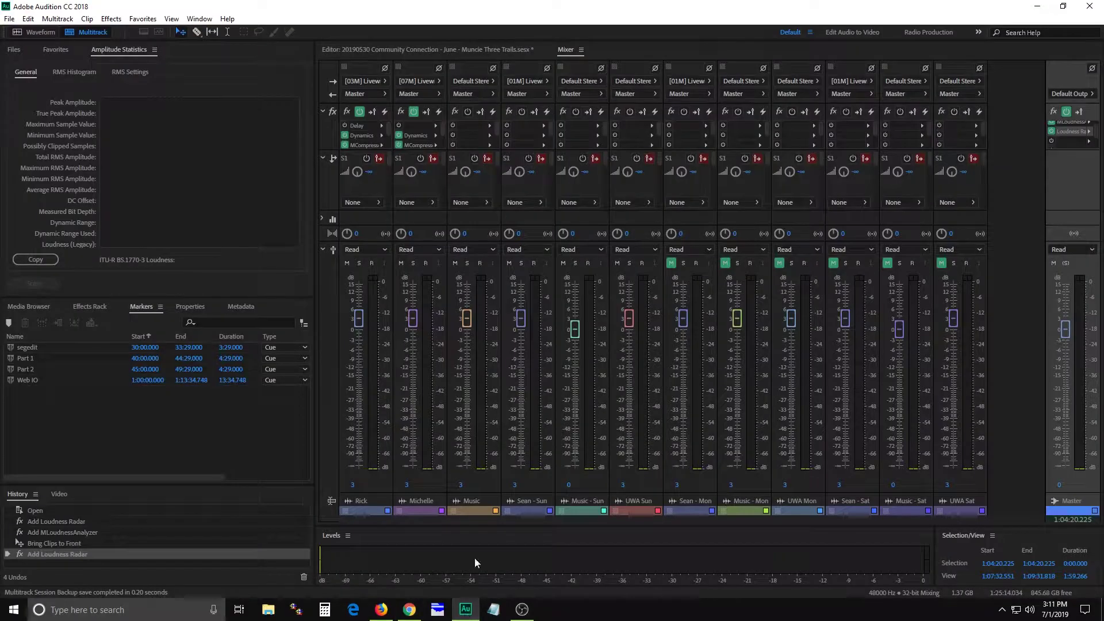
Play the multitrack session from 1:07:44.563, examine the first voice track's waveform peaks with enlarged tracks, and stop playback
left_click(528, 52)
left_click(595, 94)
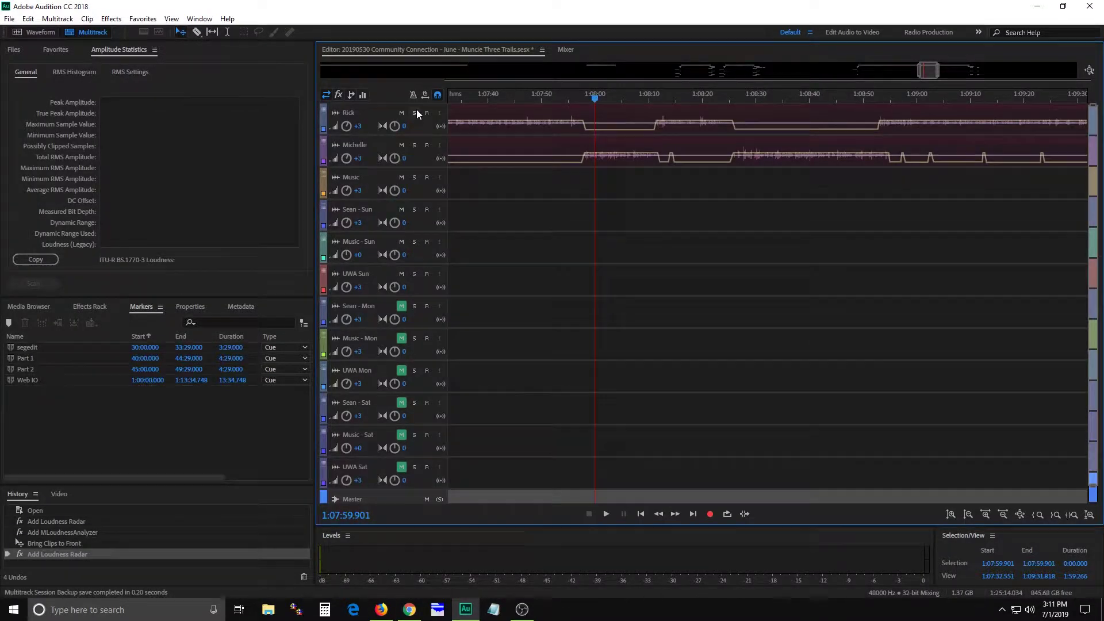
scroll(422, 151, "up", 2)
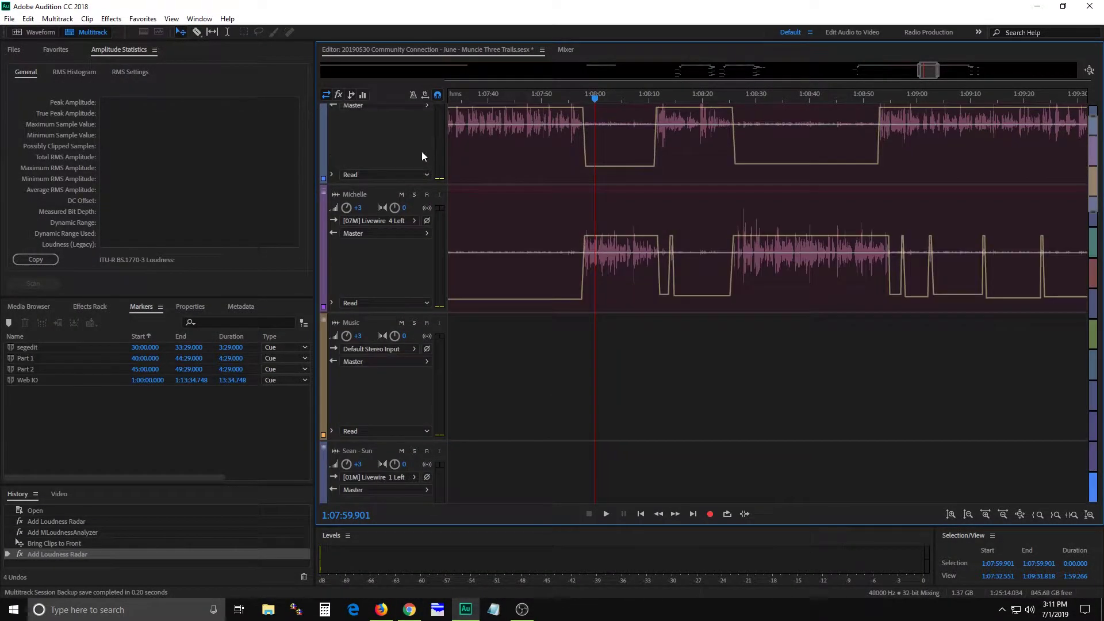
left_click(512, 99)
key("space")
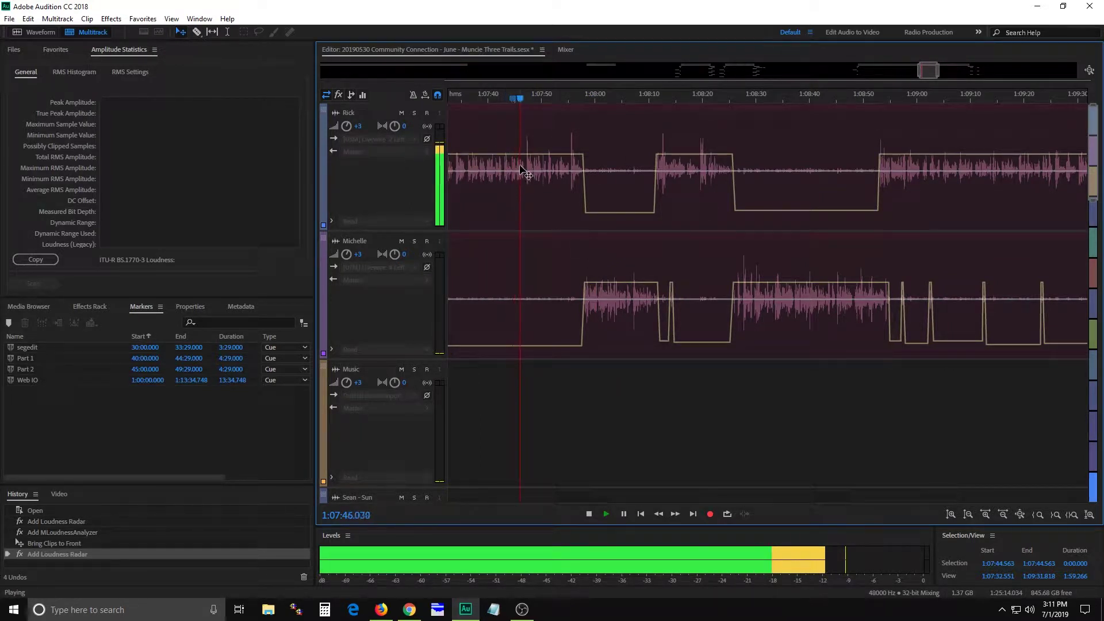
scroll(530, 187, "up", 10)
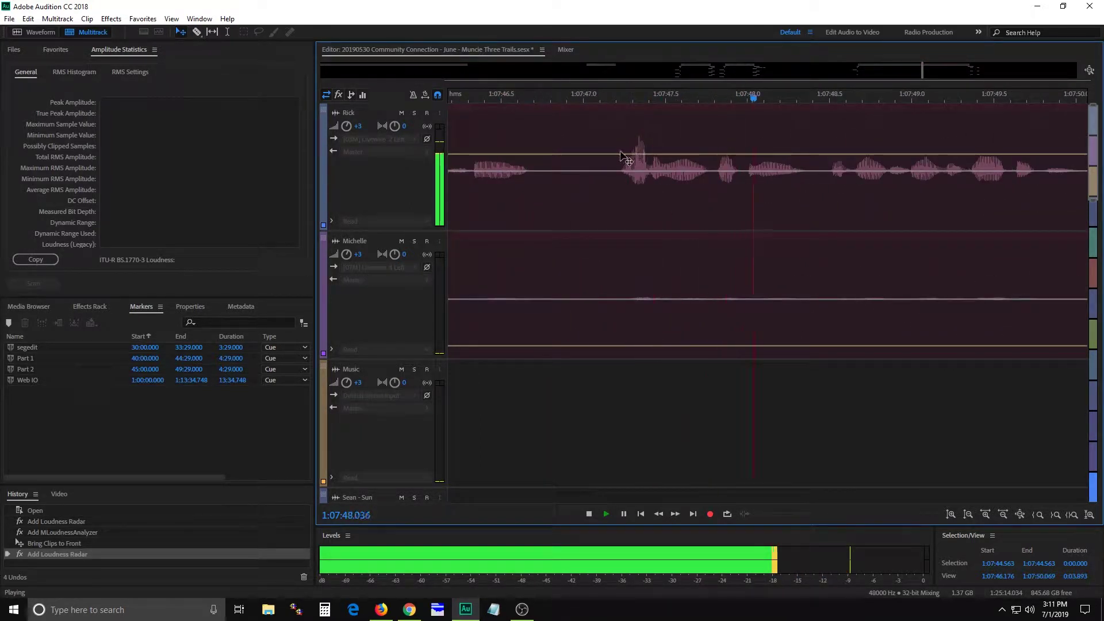
scroll(574, 184, "down", 7)
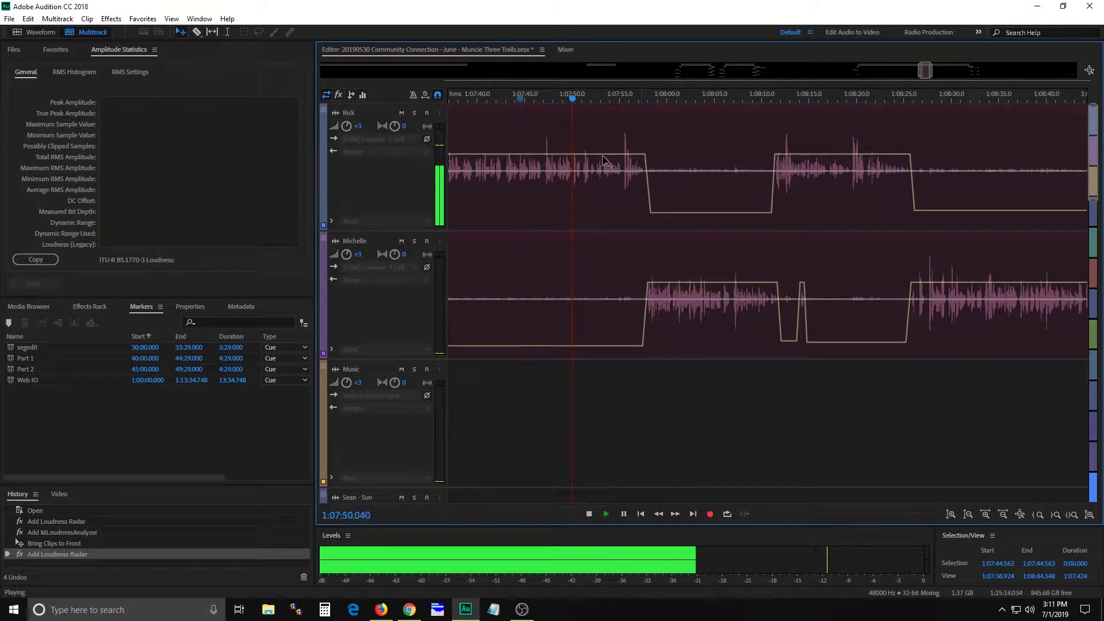
key("space")
Consult the Equal-loudness contour article in Chrome, return to Audition, and inspect the first voice track's waveform around 1:07:44
key("alt+Tab")
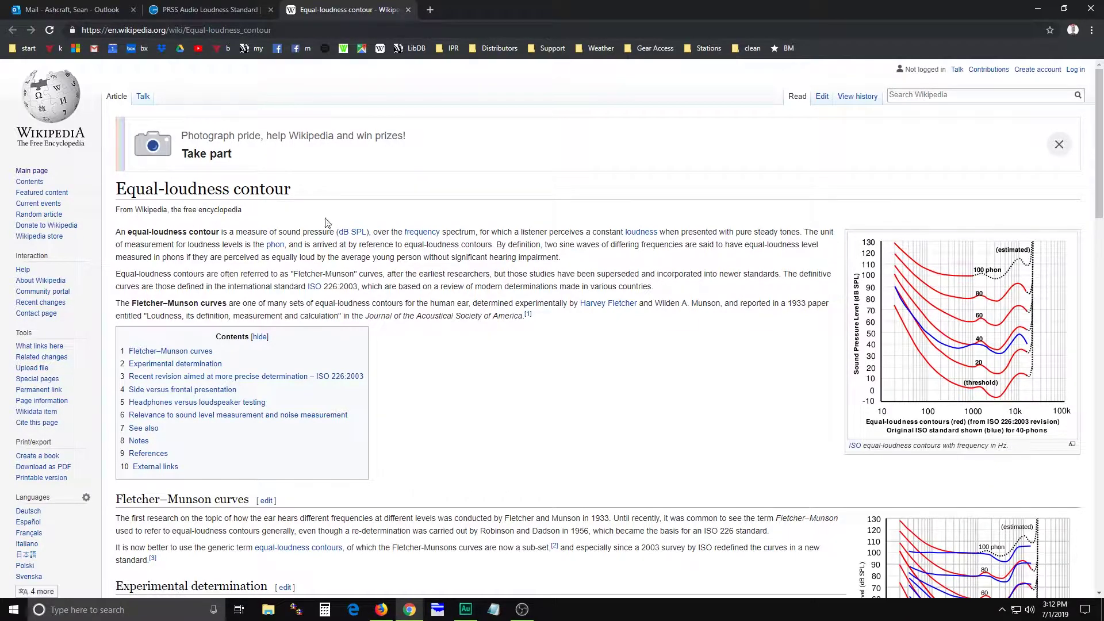
left_click(466, 608)
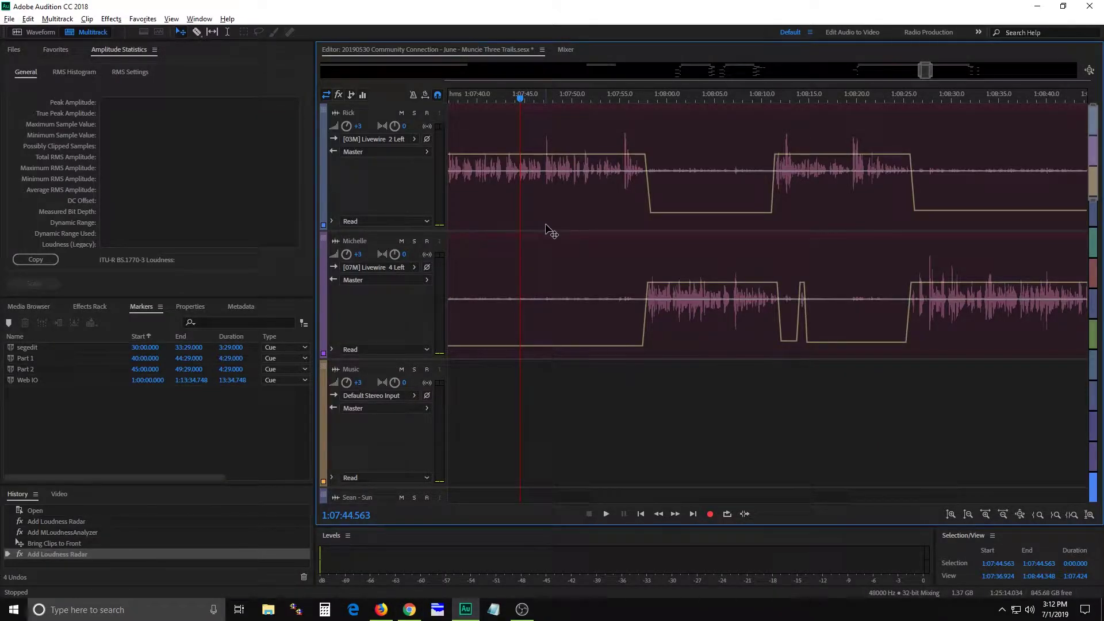
scroll(529, 210, "up", 4)
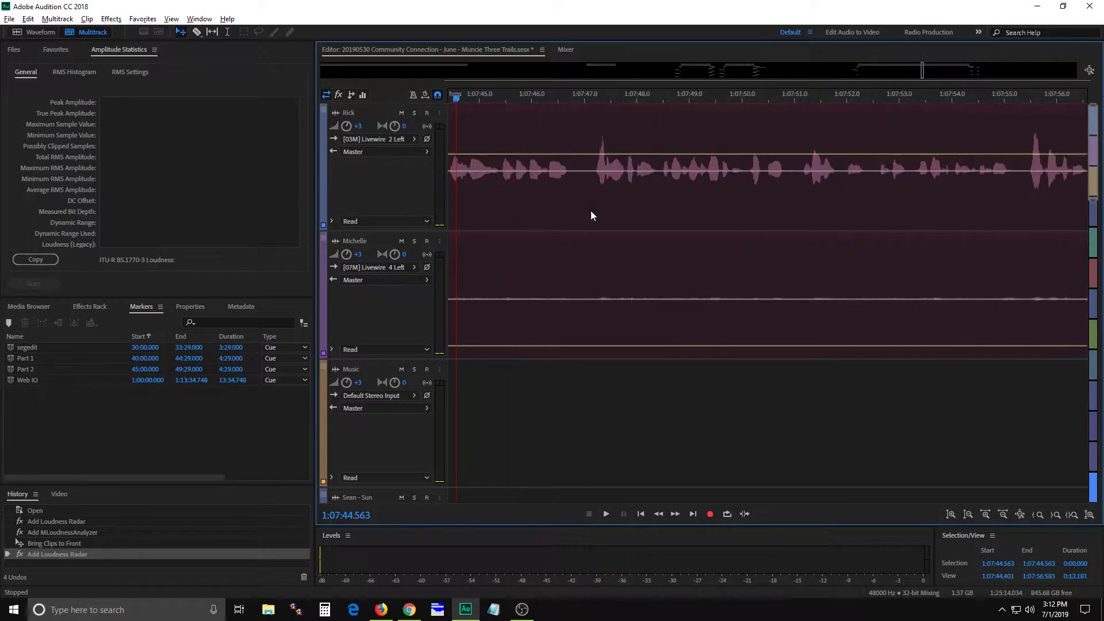
scroll(654, 194, "down", 2)
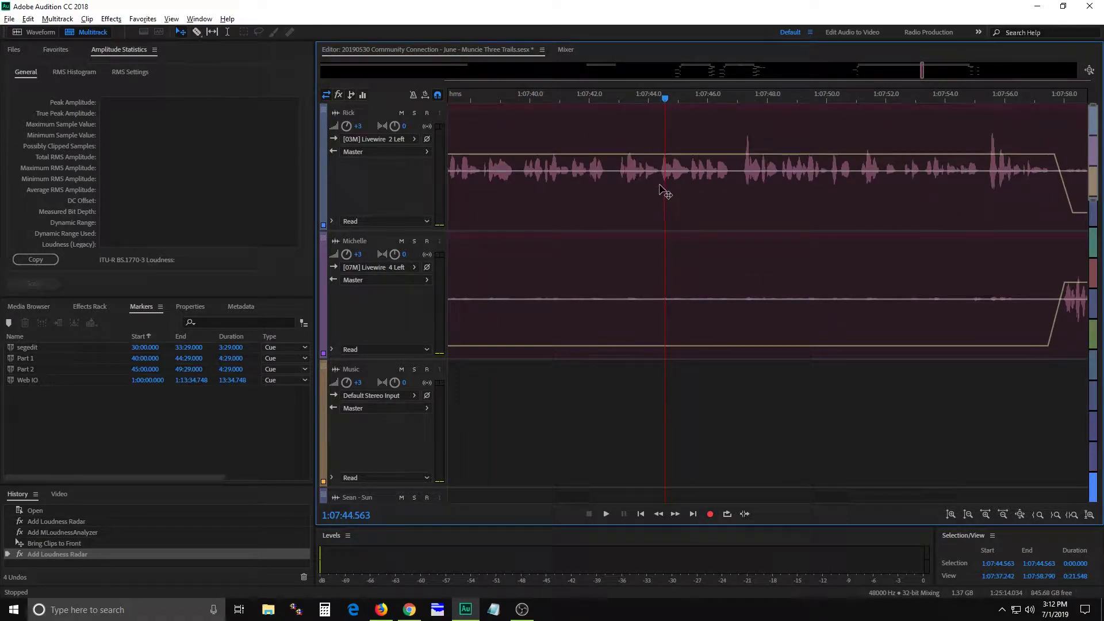
scroll(626, 202, "up", 3)
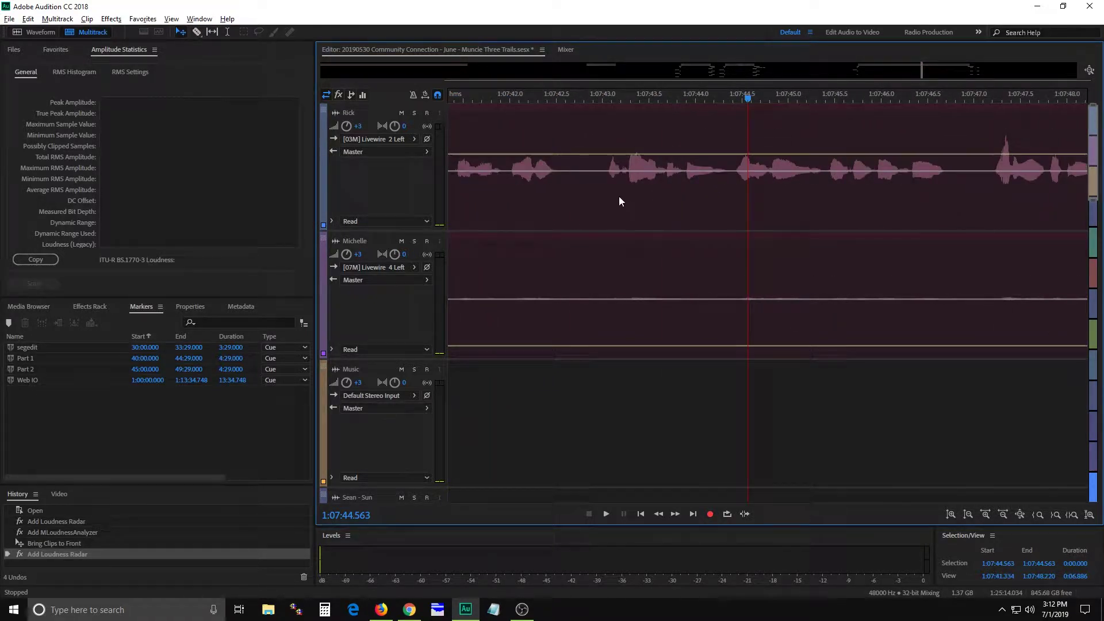
scroll(603, 201, "down", 4)
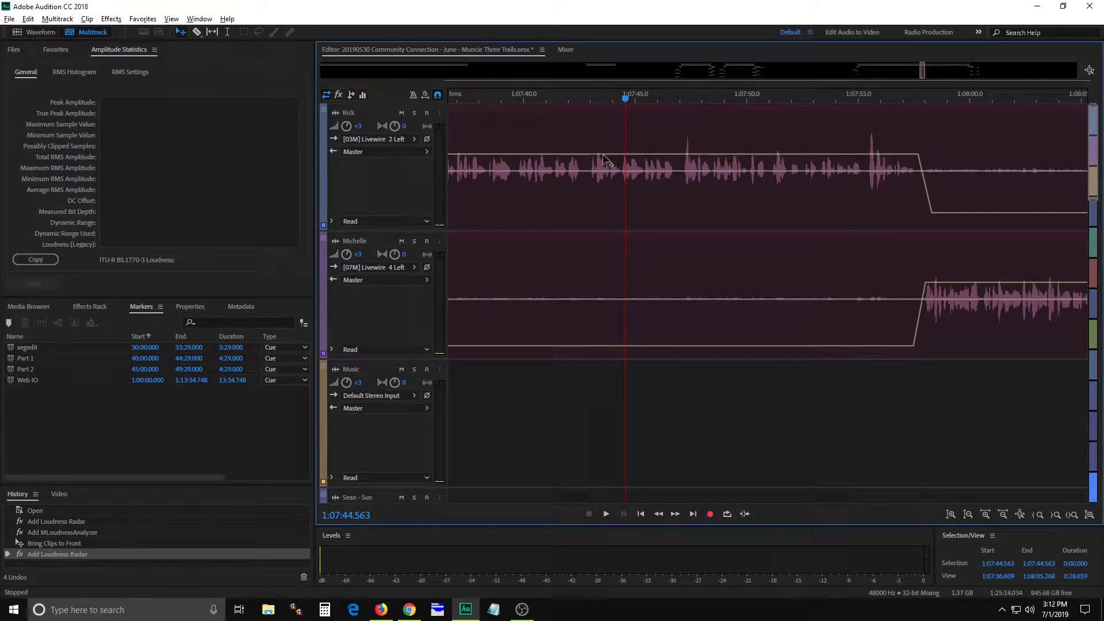
Reopen Loudness Radar from the Master track to check its program loudness and loudness range, and close it
left_click(562, 49)
double_click(1068, 131)
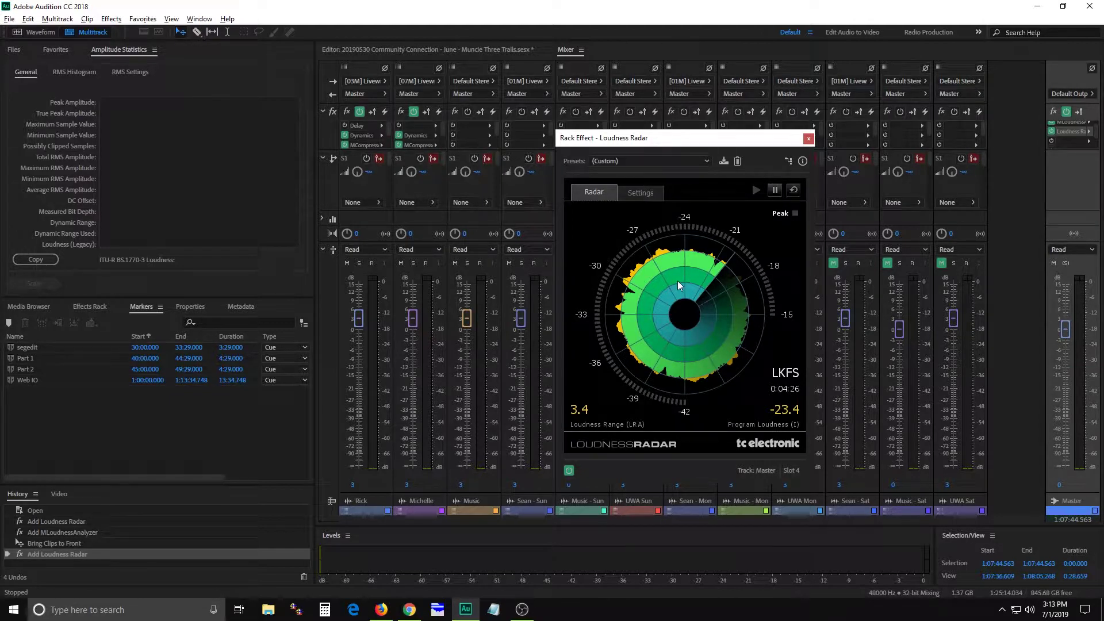
left_click(808, 138)
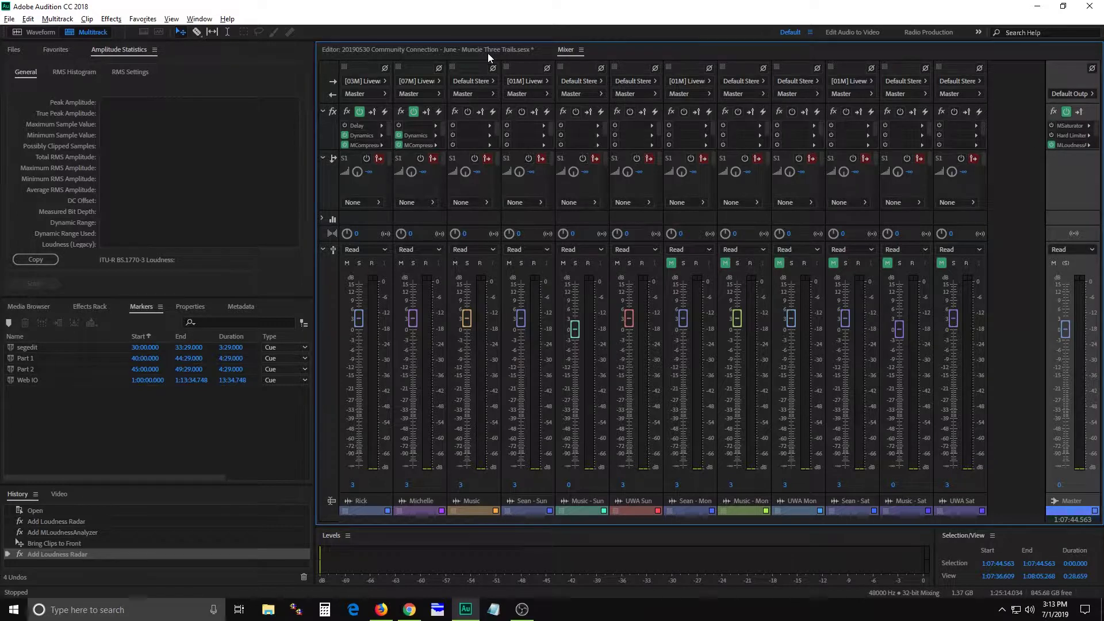
Return to the multitrack editor, consult the PRSS Audio Loudness Standard page in Chrome, and switch back to Audition
left_click(487, 52)
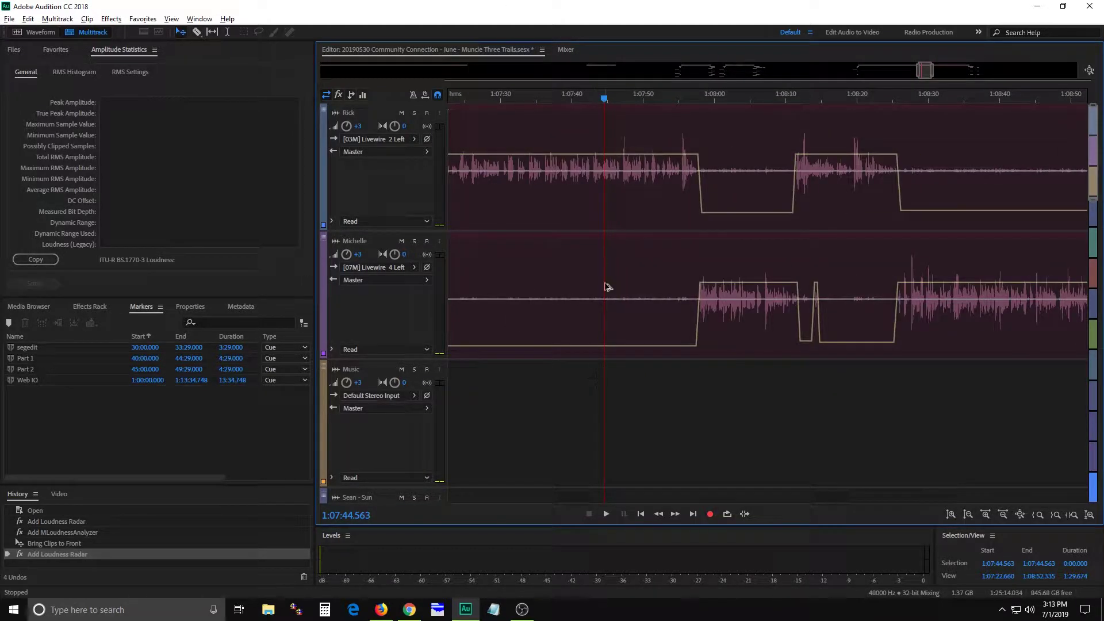
key("alt+Tab")
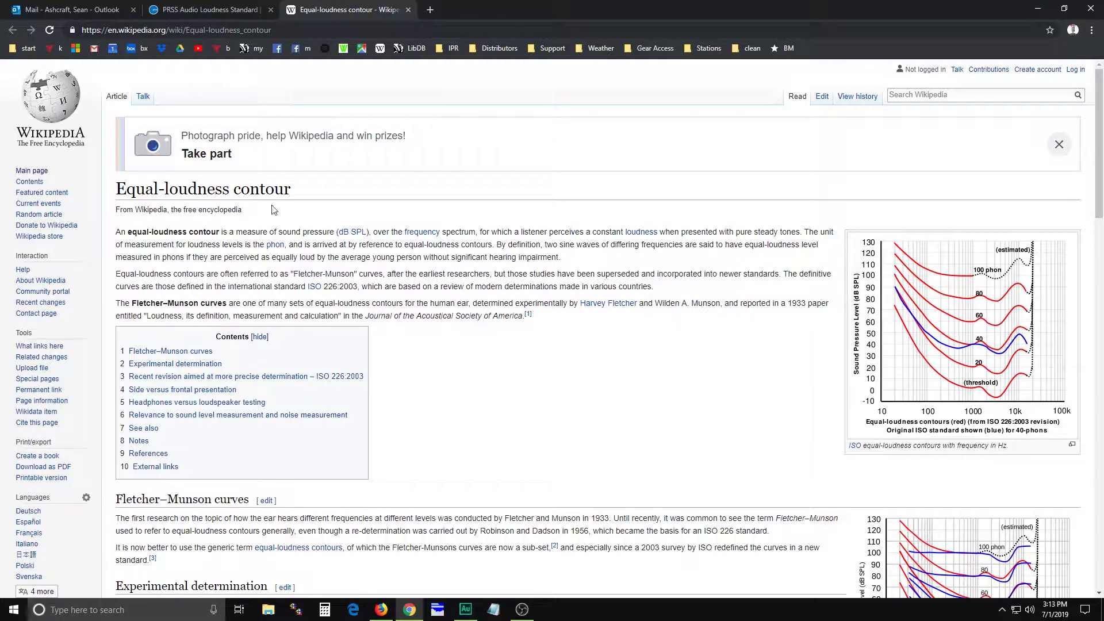
left_click(238, 12)
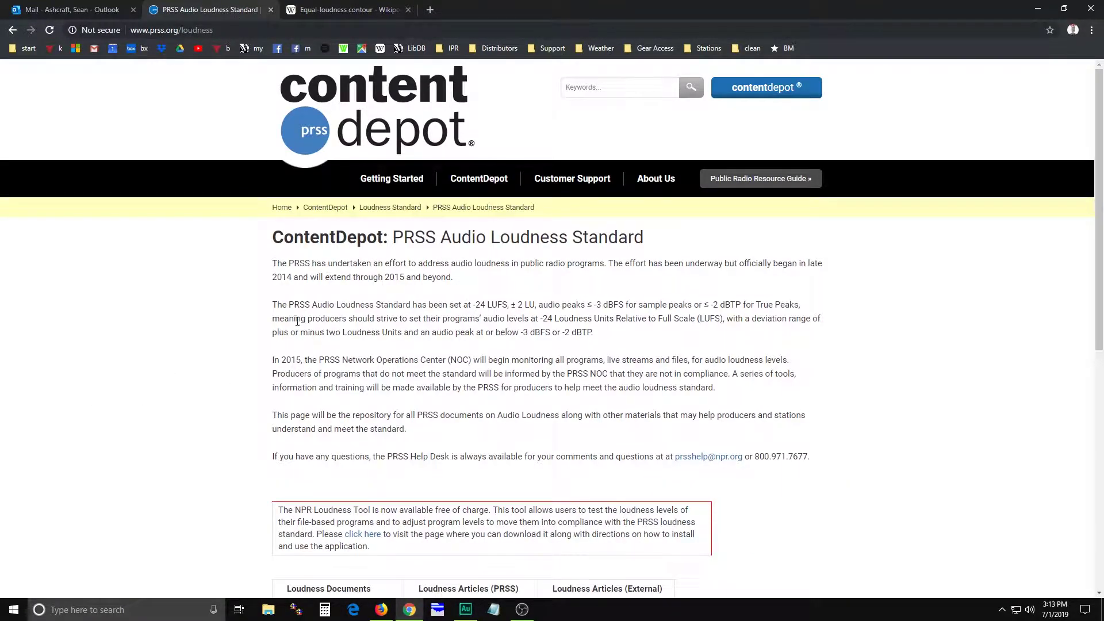
left_click(466, 613)
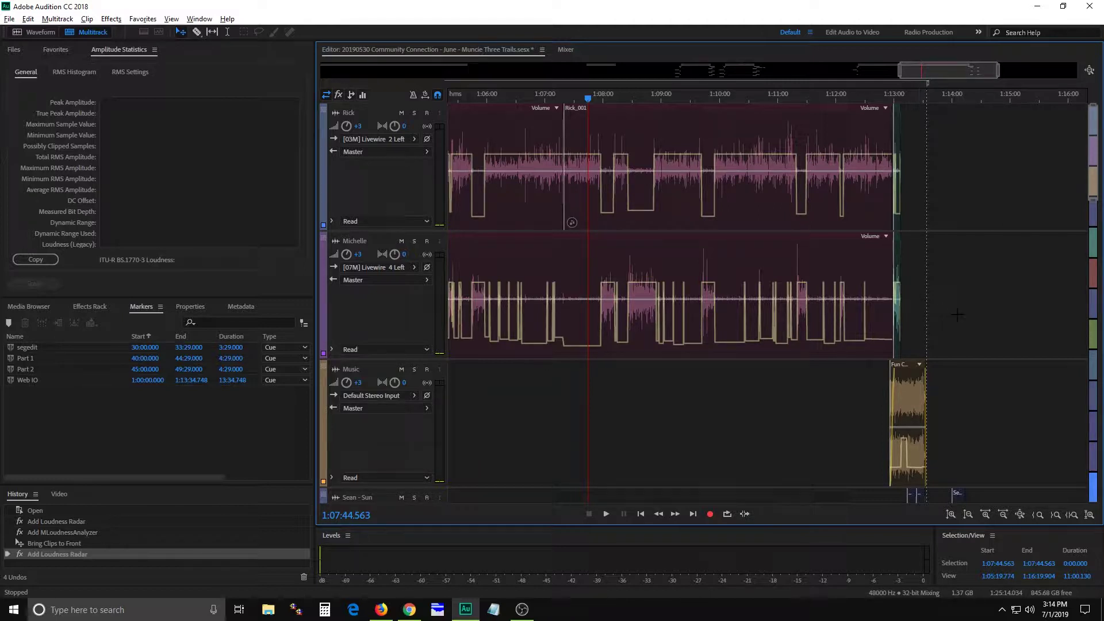
Open MLoudnessAnalyzer from the Master track in the mixer, bring up its Target value entry, and cancel it
left_click(566, 49)
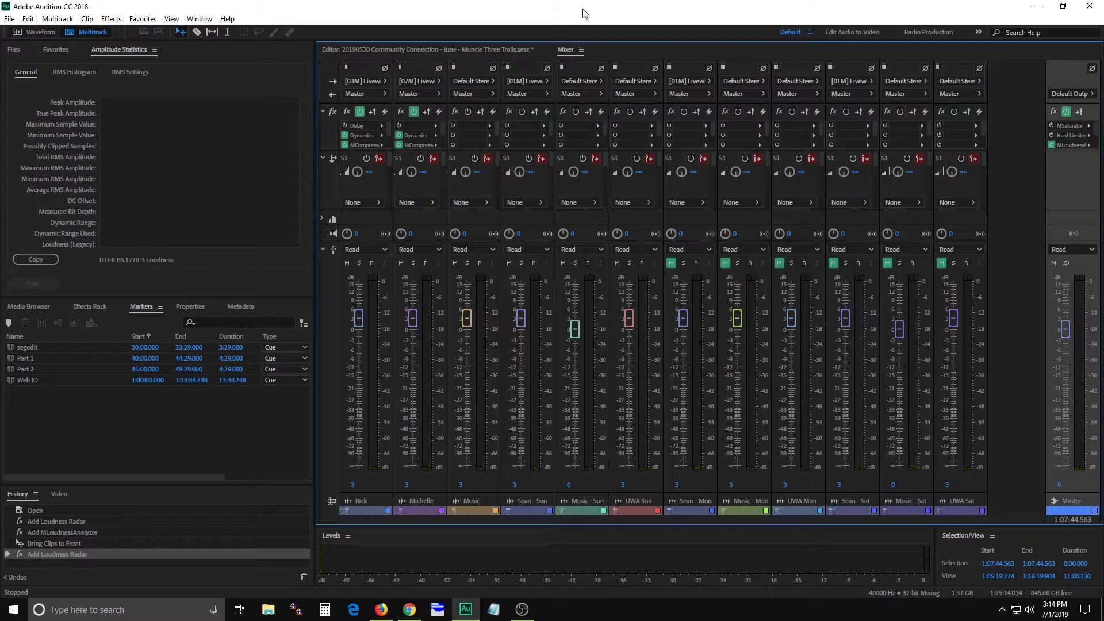
double_click(1071, 145)
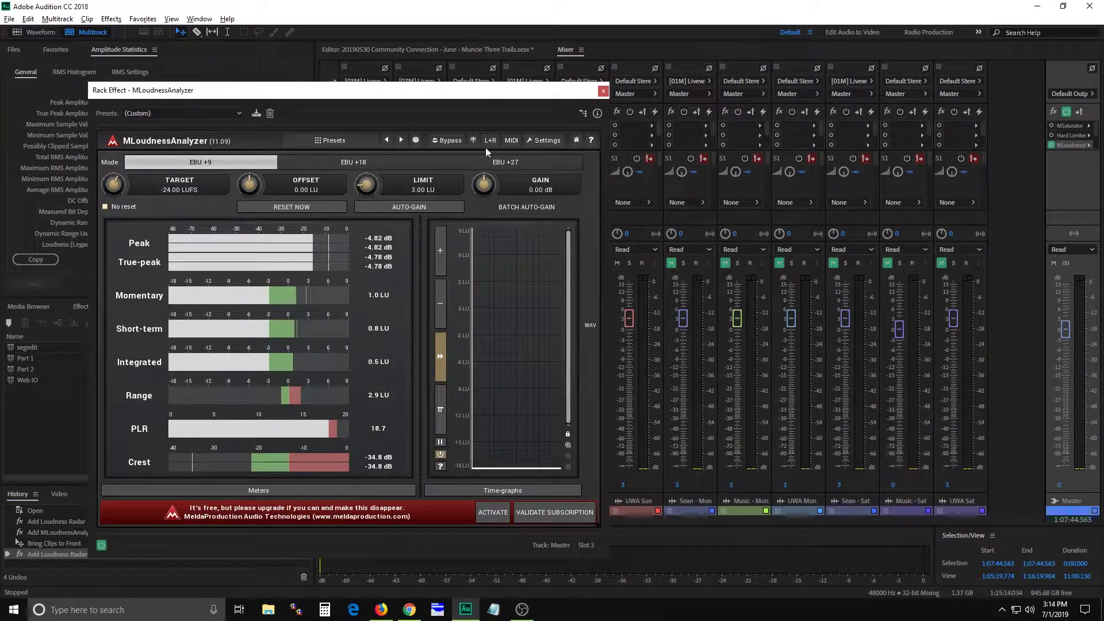
left_click(173, 189)
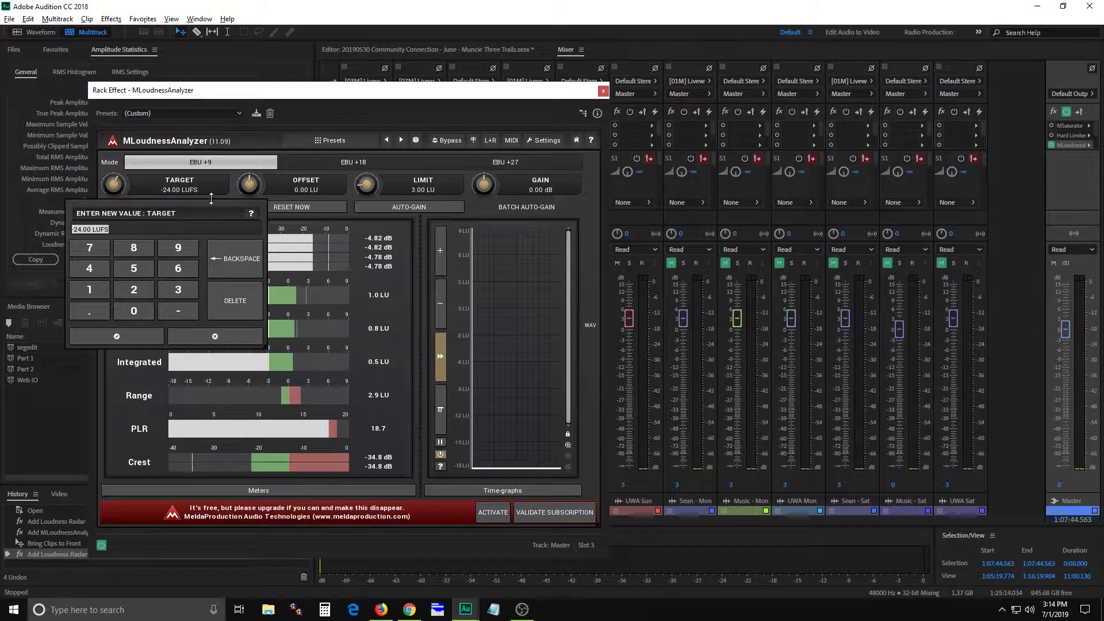
key("Escape")
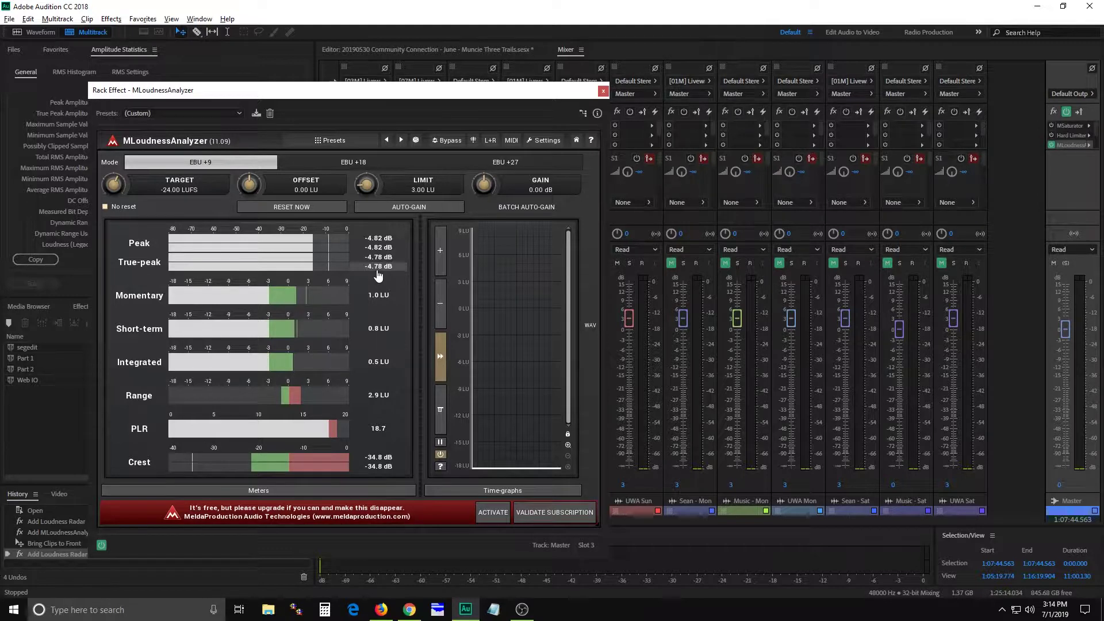
Play the multitrack session from 1:09:09.514 while watching MLoudnessAnalyzer's meters, and close the analyzer window
left_click(454, 49)
left_click(670, 93)
key("space")
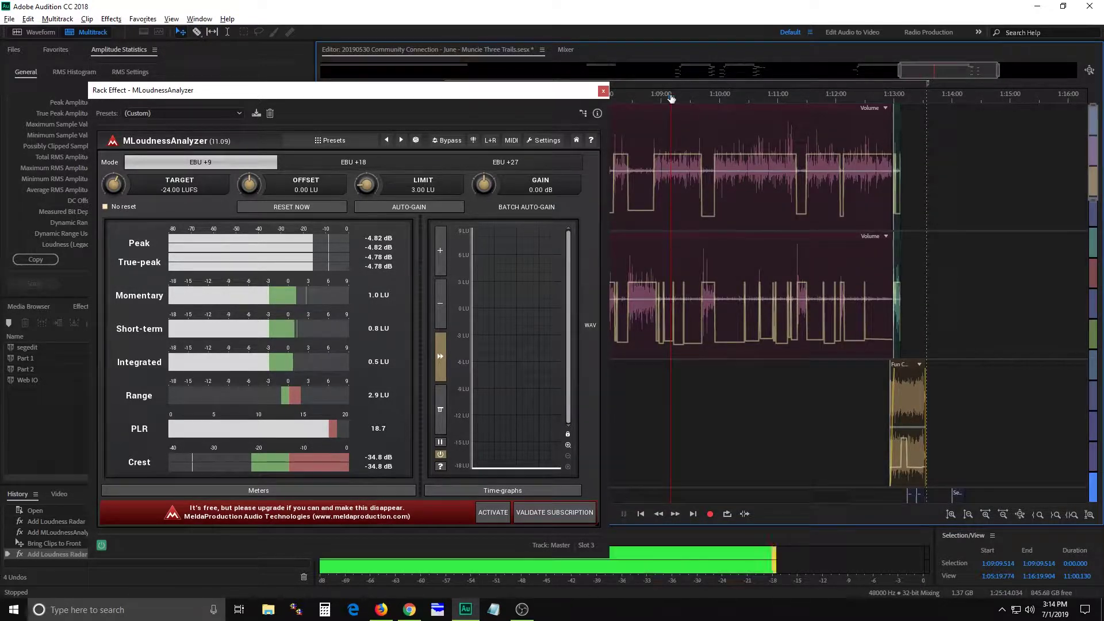
left_click_drag(506, 95, 265, 129)
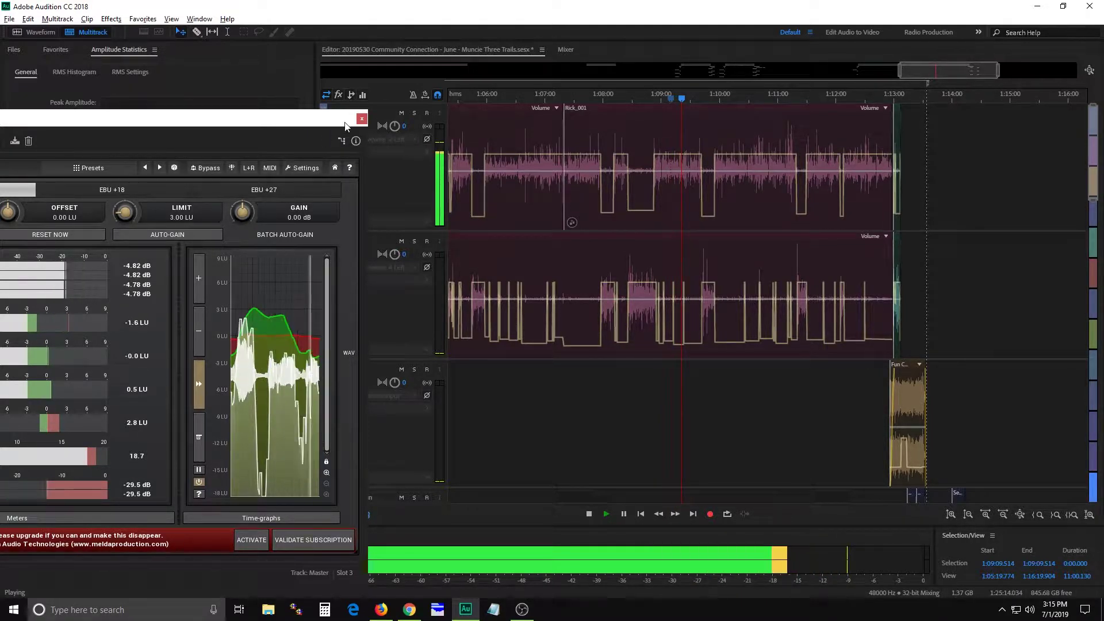
left_click(285, 102)
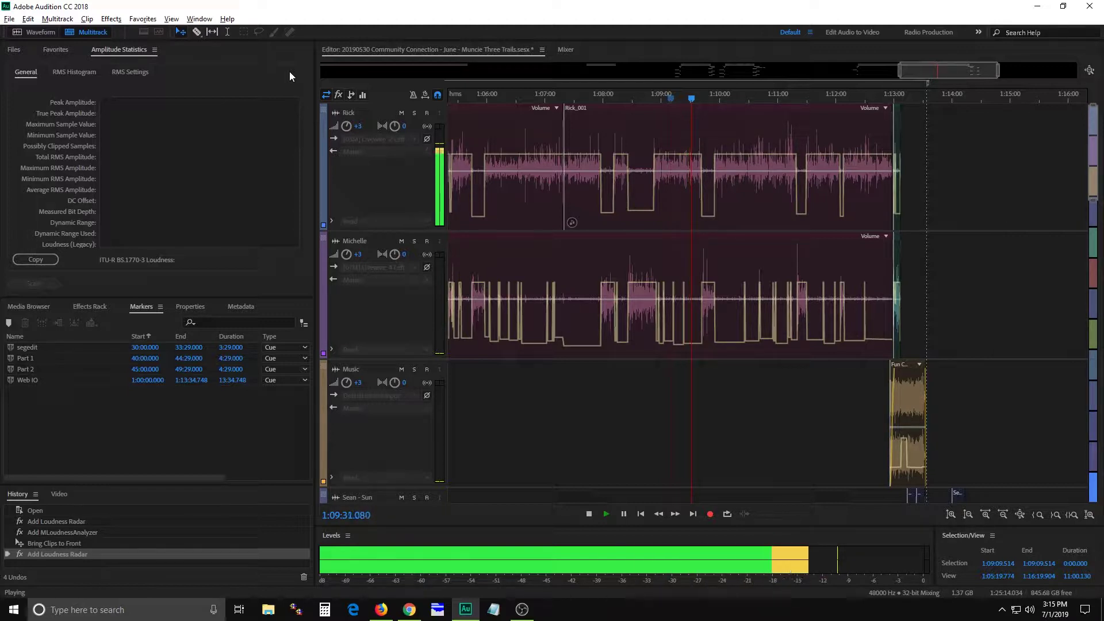
Reopen MLoudnessAnalyzer from the Master track and set its loudness target to -16 LUFS
left_click(564, 49)
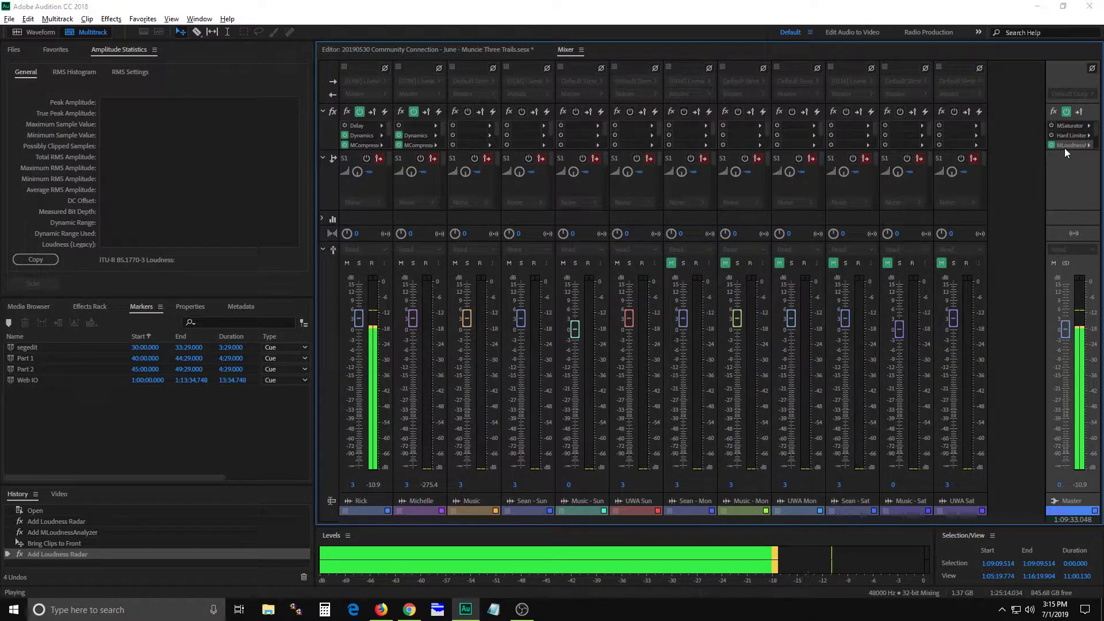
double_click(1064, 147)
left_click_drag(345, 140, 485, 111)
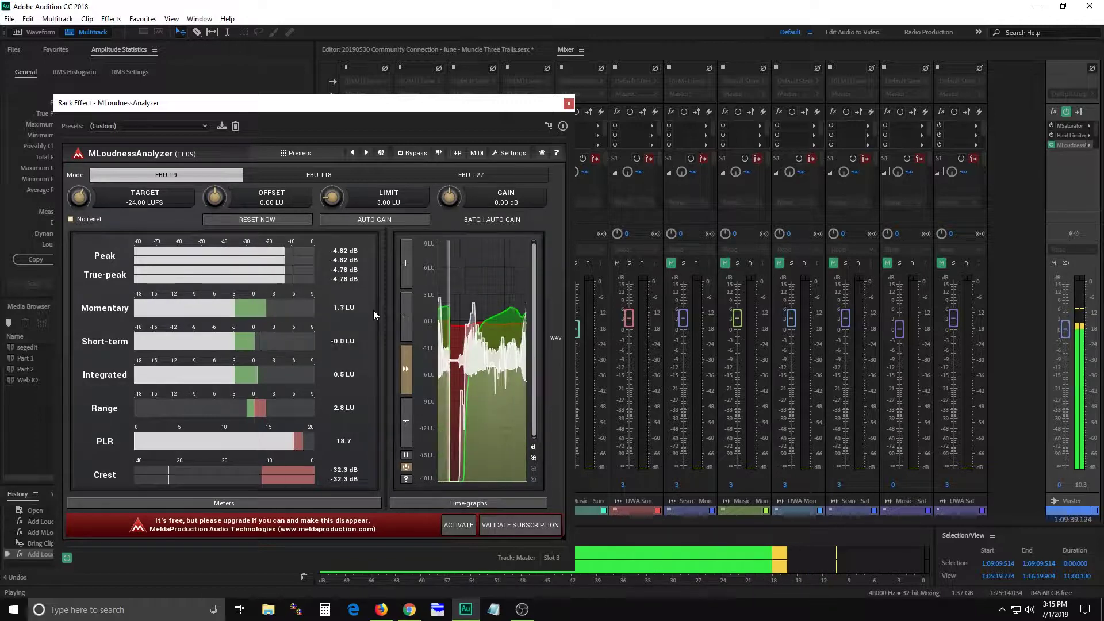
left_click(171, 192)
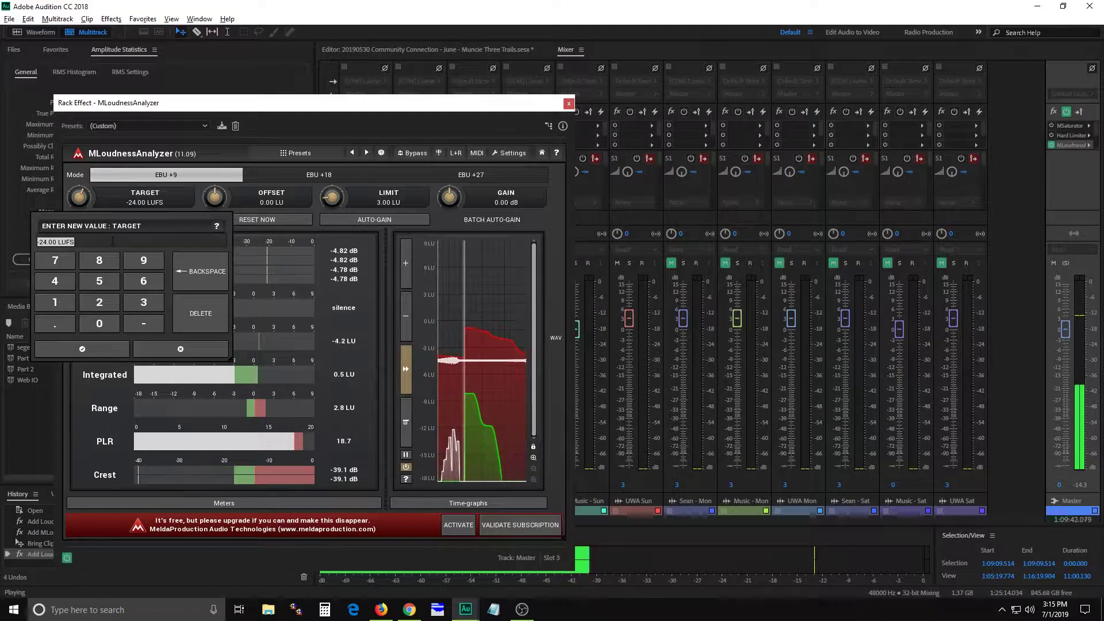
type("-")
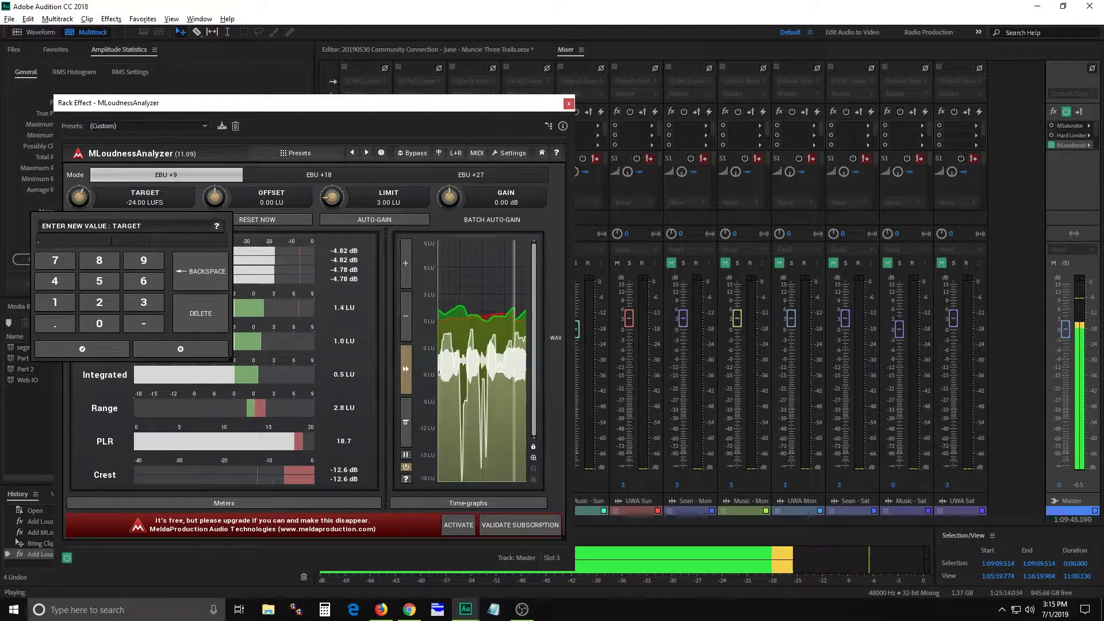
type("16")
key("Return")
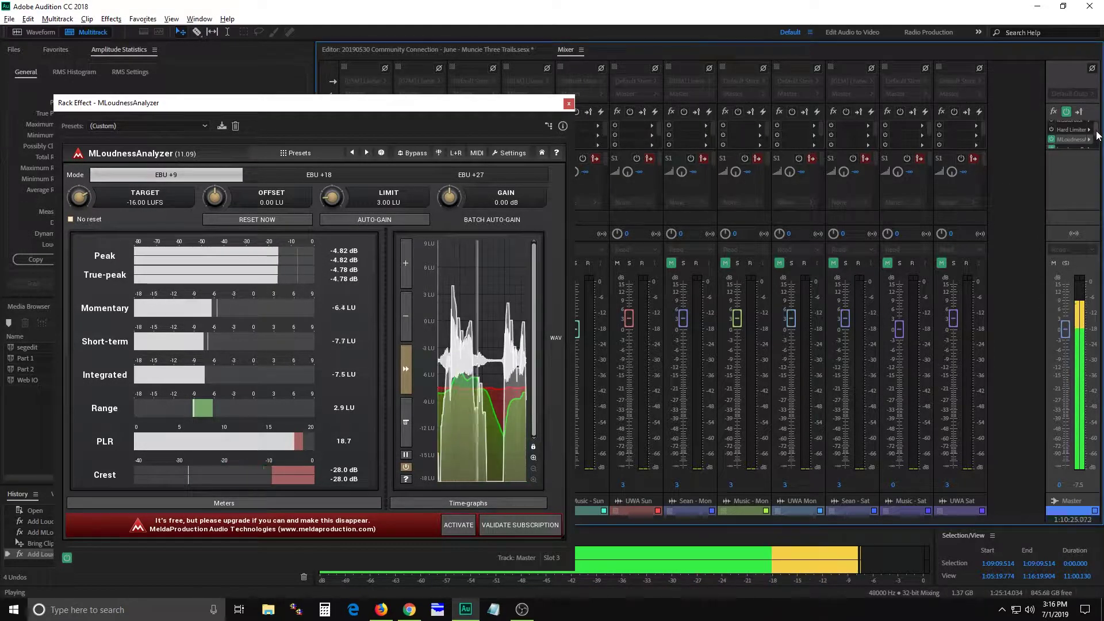
Open the Master track's Hard Limiter and arrange its window beside MLoudnessAnalyzer so both are visible
double_click(1078, 136)
left_click_drag(357, 184, 891, 251)
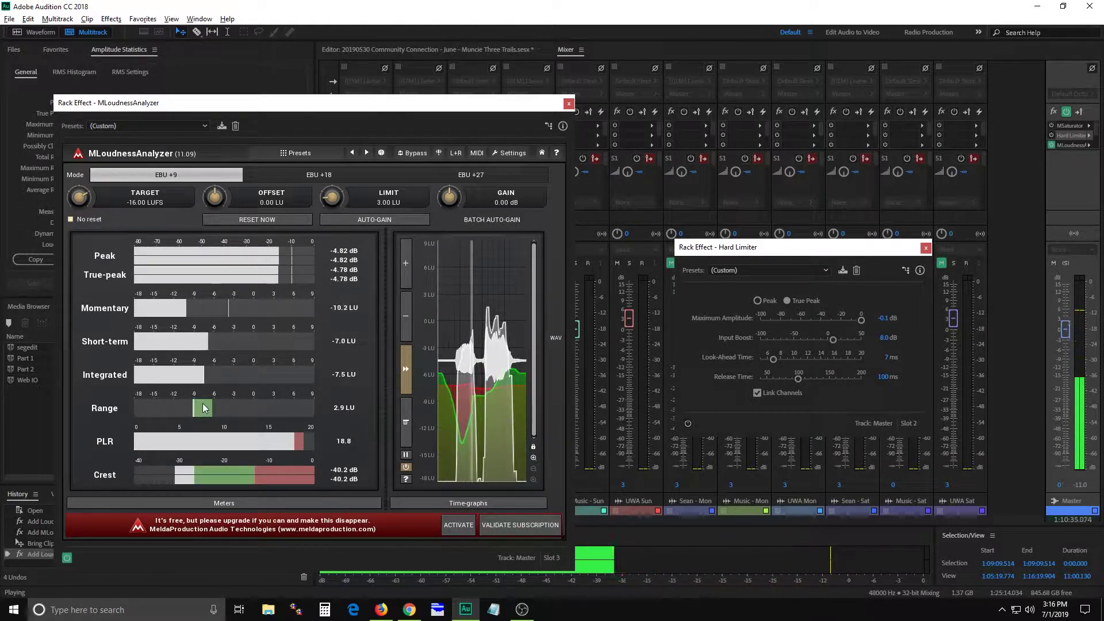
left_click_drag(767, 247, 119, 270)
left_click_drag(191, 104, 585, 106)
left_click_drag(301, 250, 192, 198)
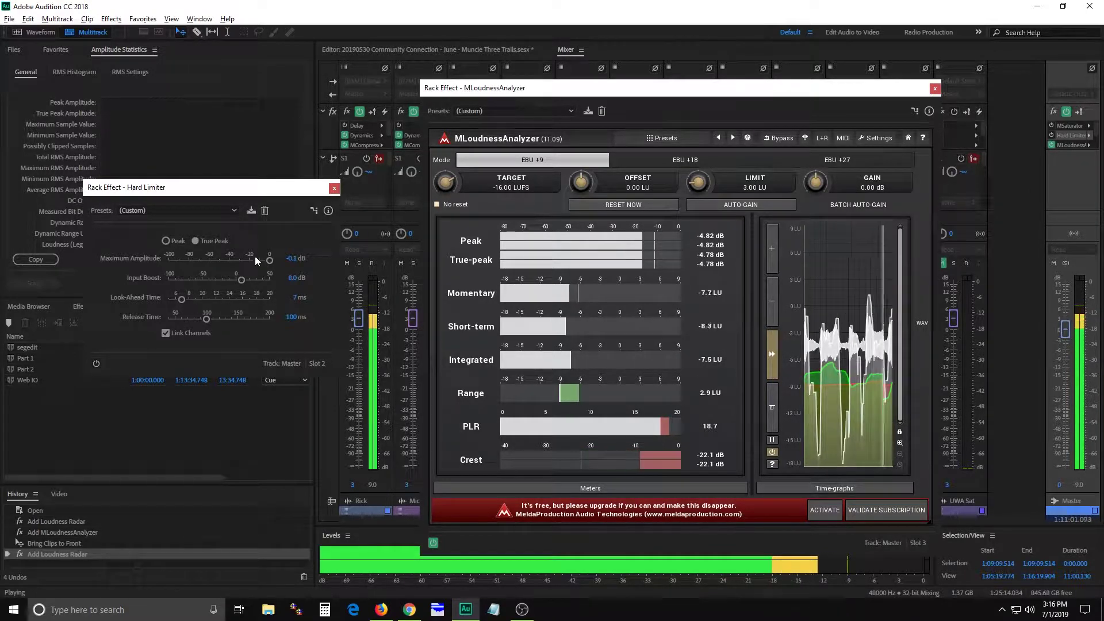
Keep the Hard Limiter on True Peak detection, zero its Input Boost, and enable the effect on the Master track
left_click(195, 240)
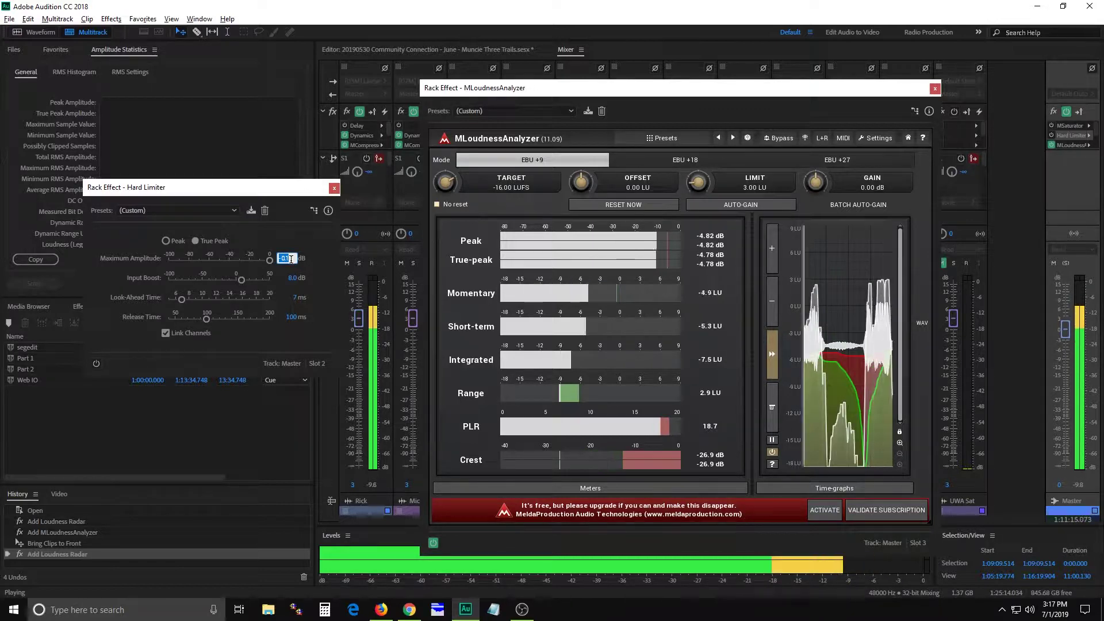
key("Return")
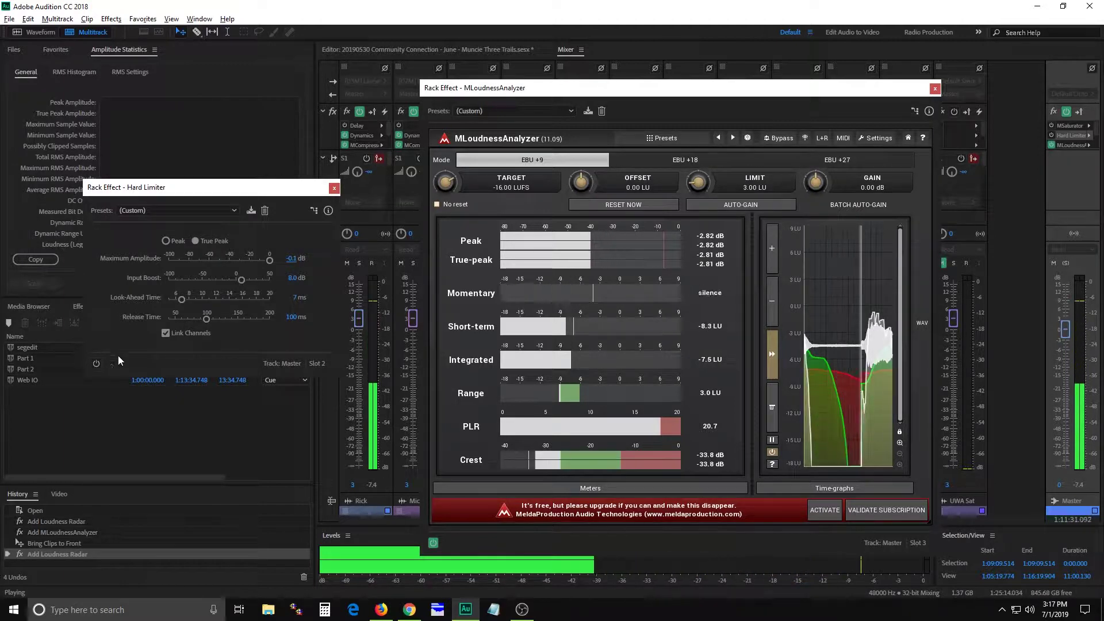
left_click(292, 279)
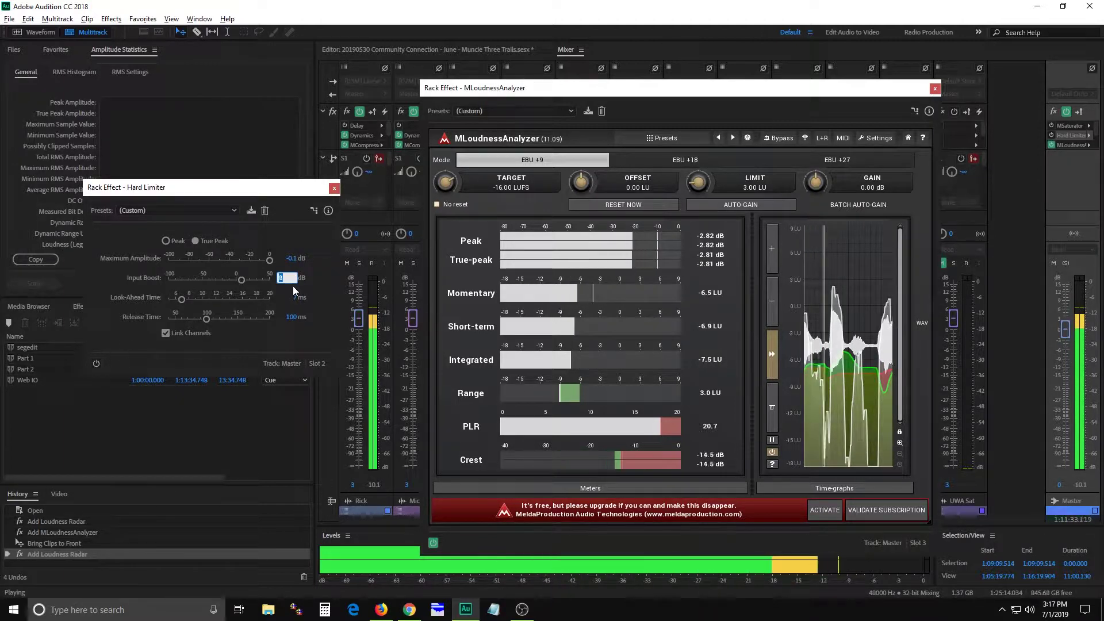
type("0")
key("Return")
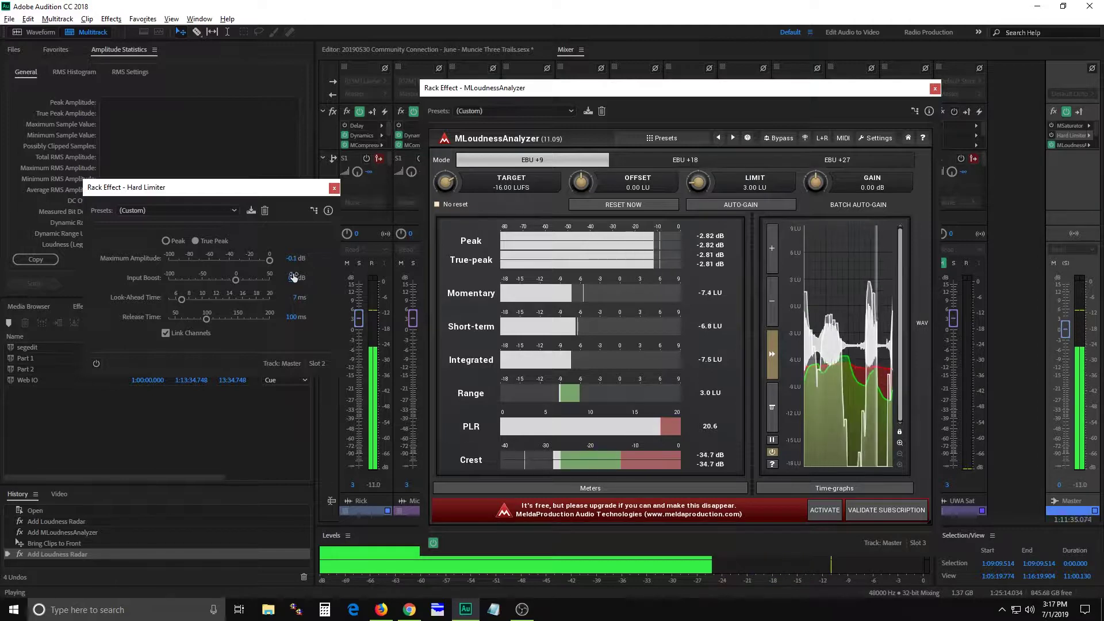
left_click(97, 363)
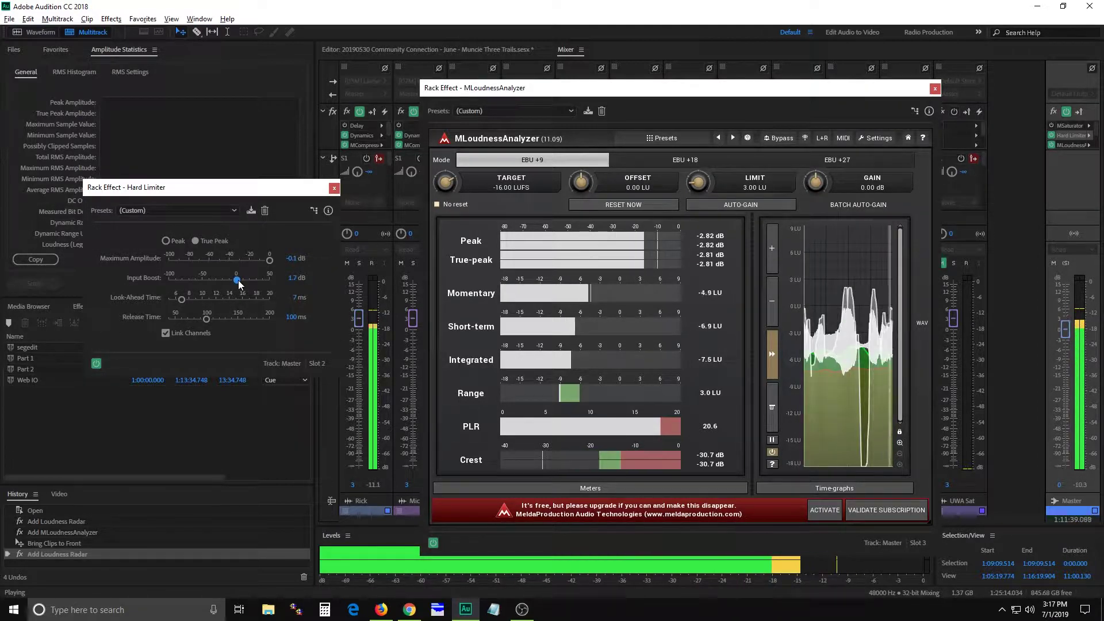
Raise the Hard Limiter's Input Boost to about 7.7 dB and refine it to 8 dB while checking MLoudnessAnalyzer's meters
left_click_drag(240, 284, 243, 284)
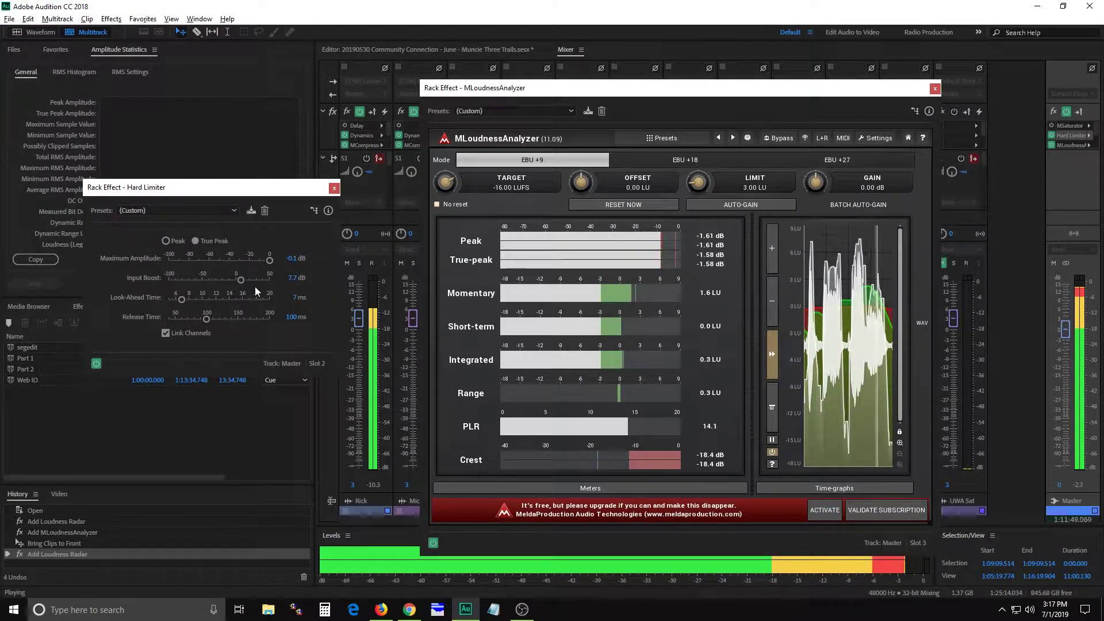
left_click(287, 278)
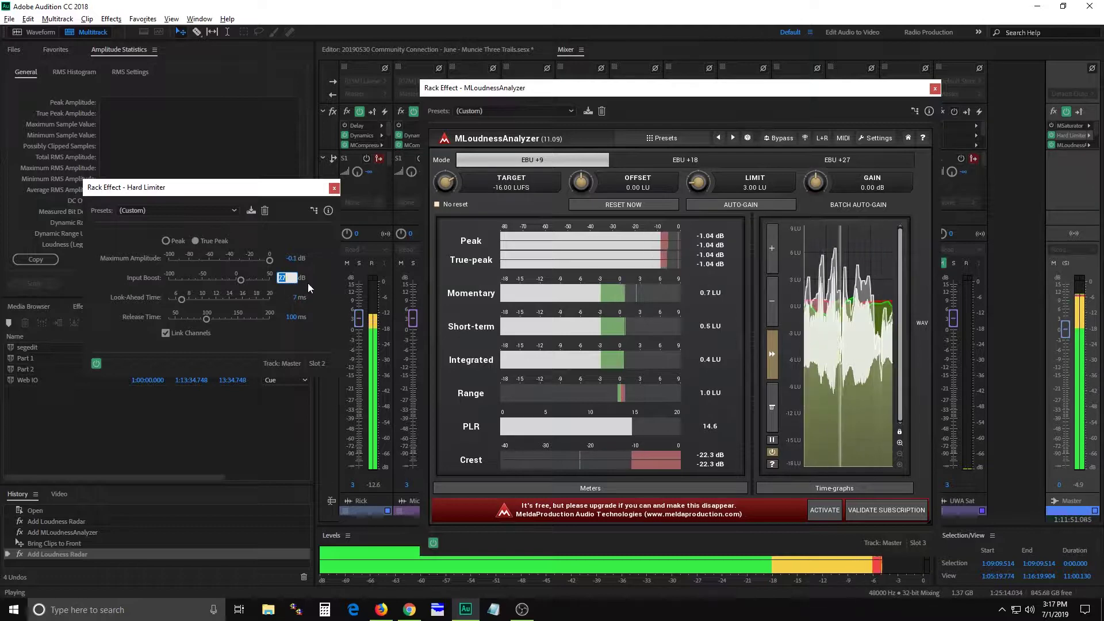
key("Return")
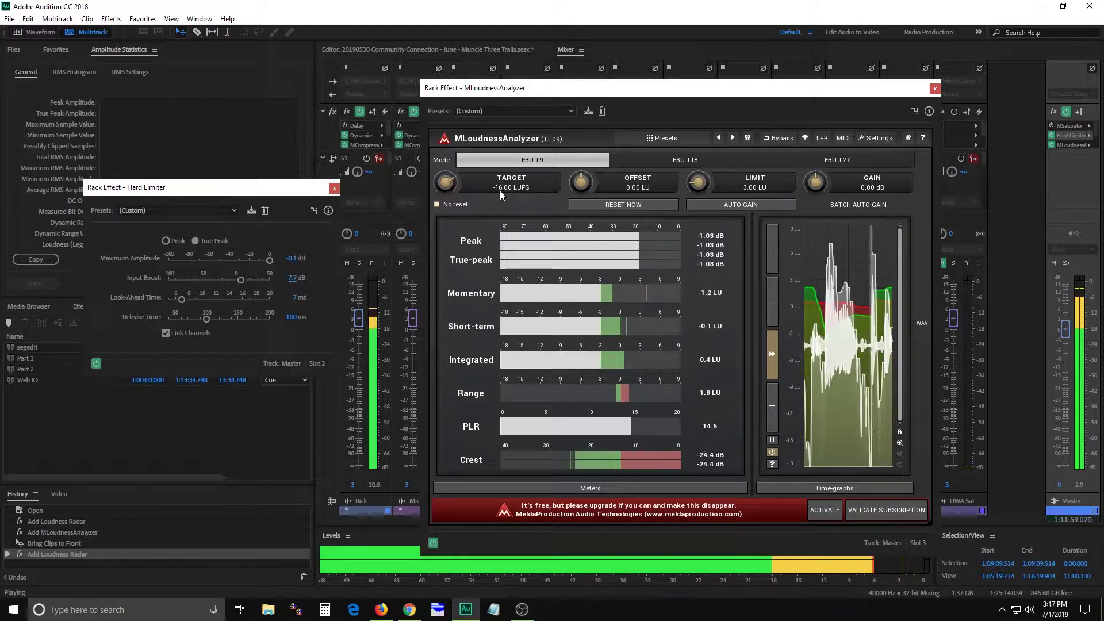
left_click(290, 278)
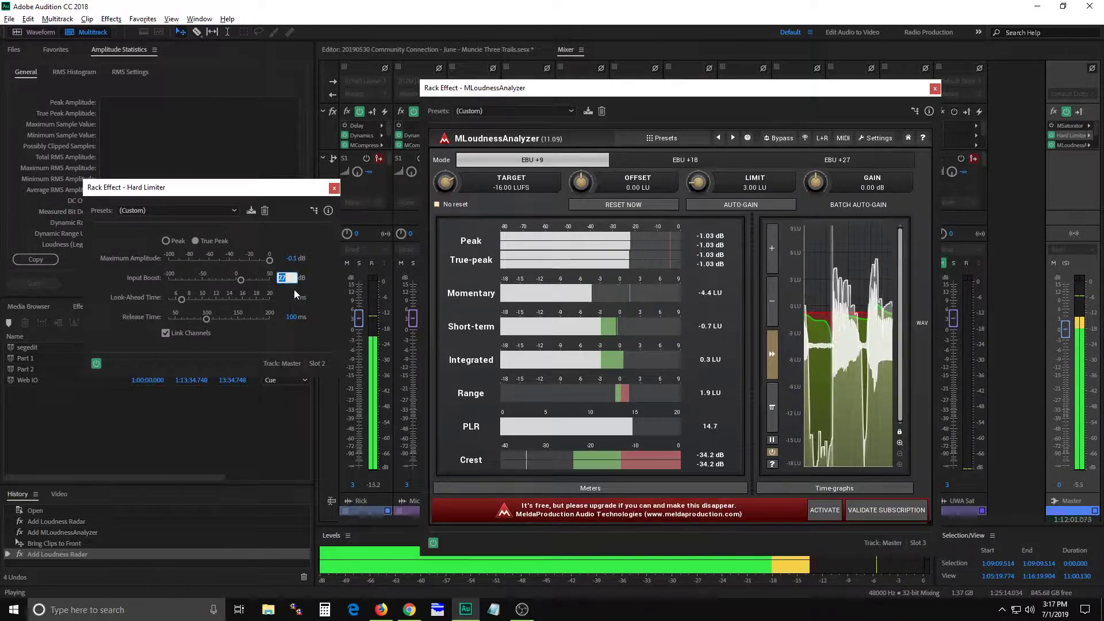
type("8")
key("Return")
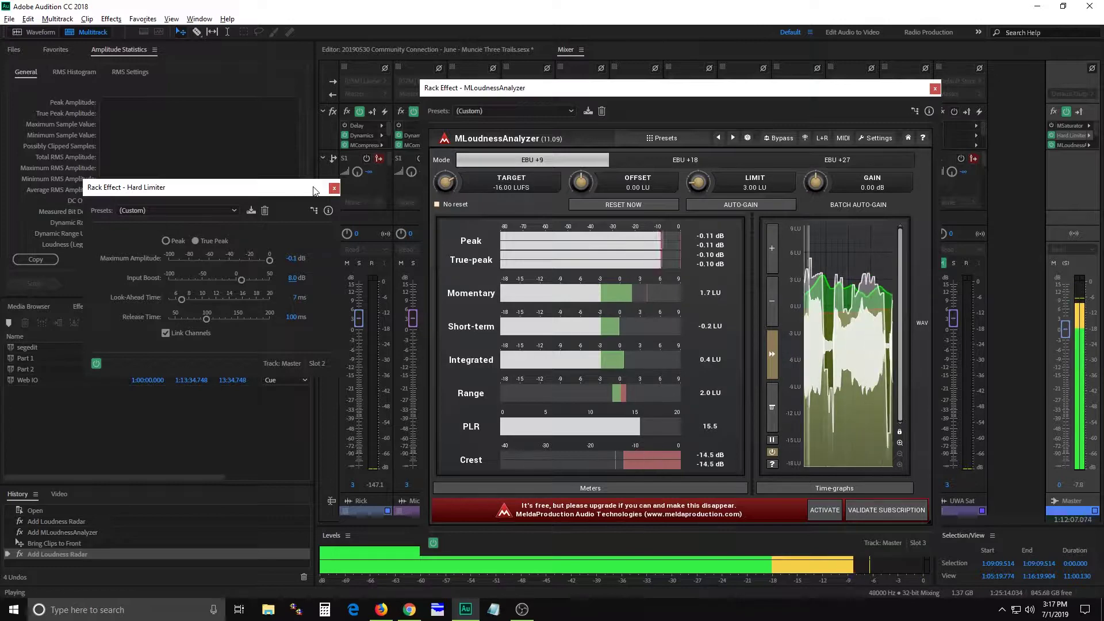
left_click(293, 278)
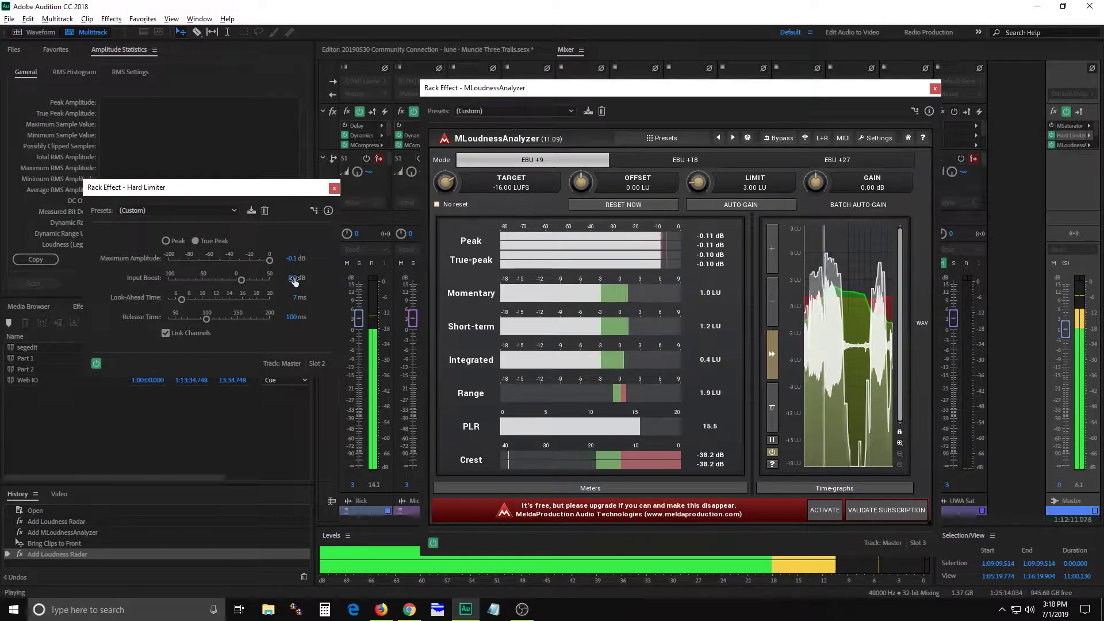
key("Return")
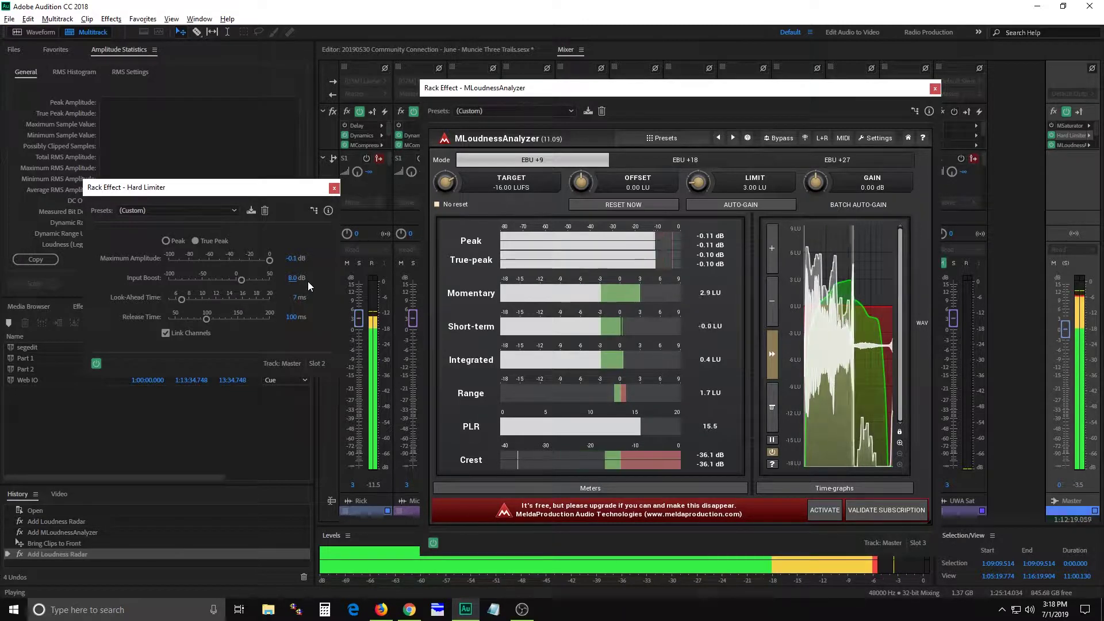
mouse_move(158, 192)
left_mouse_down()
mouse_move(183, 188)
mouse_move(169, 196)
left_mouse_up()
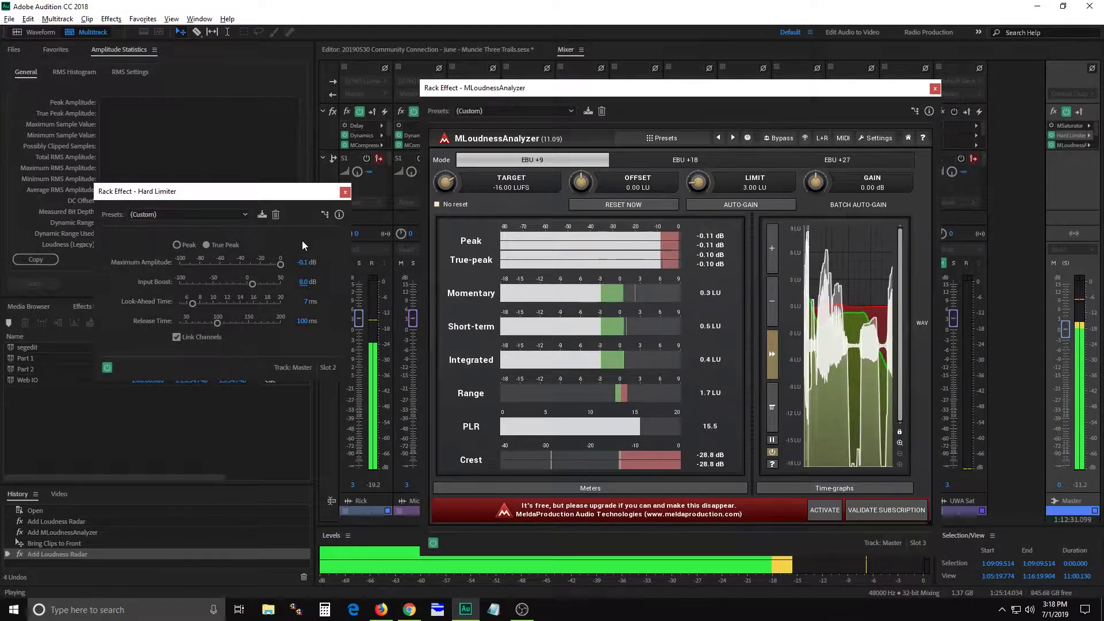
left_click(1068, 126)
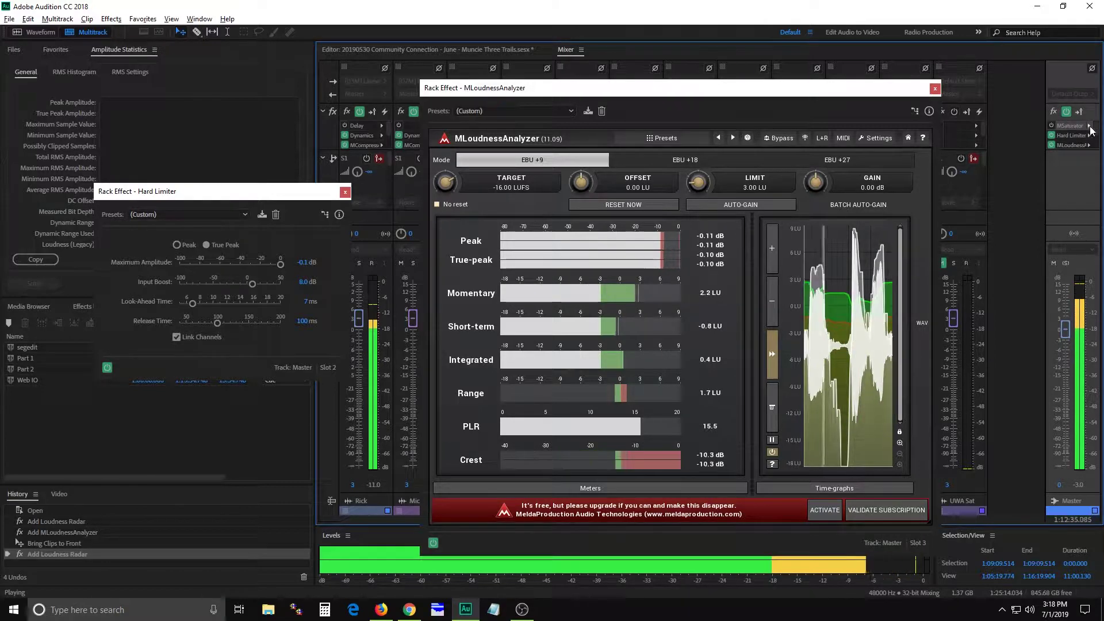
left_click(1088, 125)
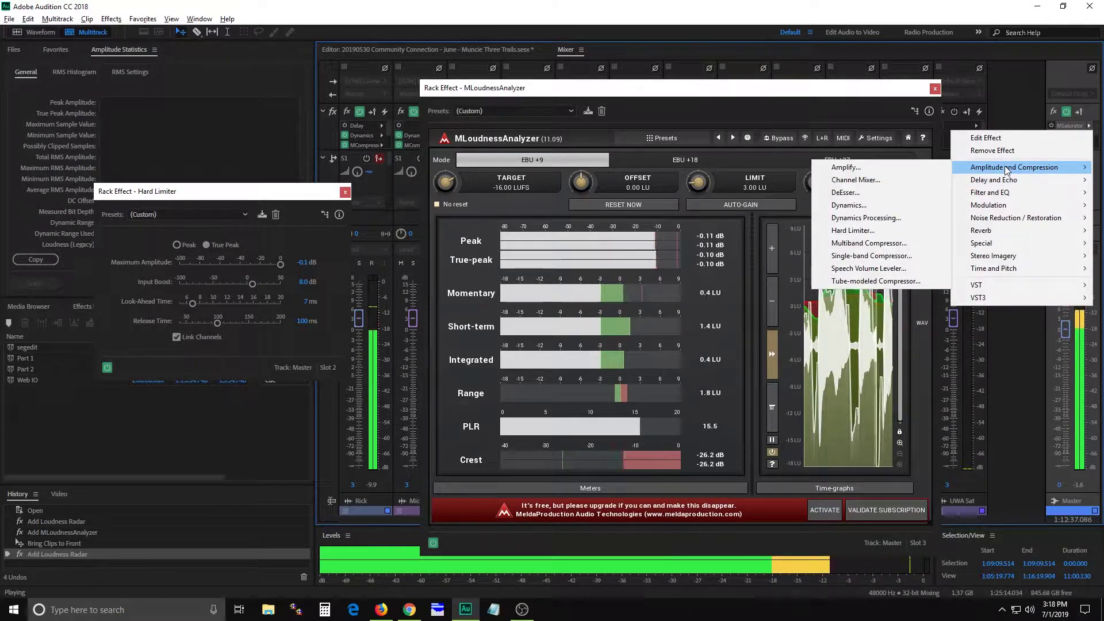
left_click(894, 88)
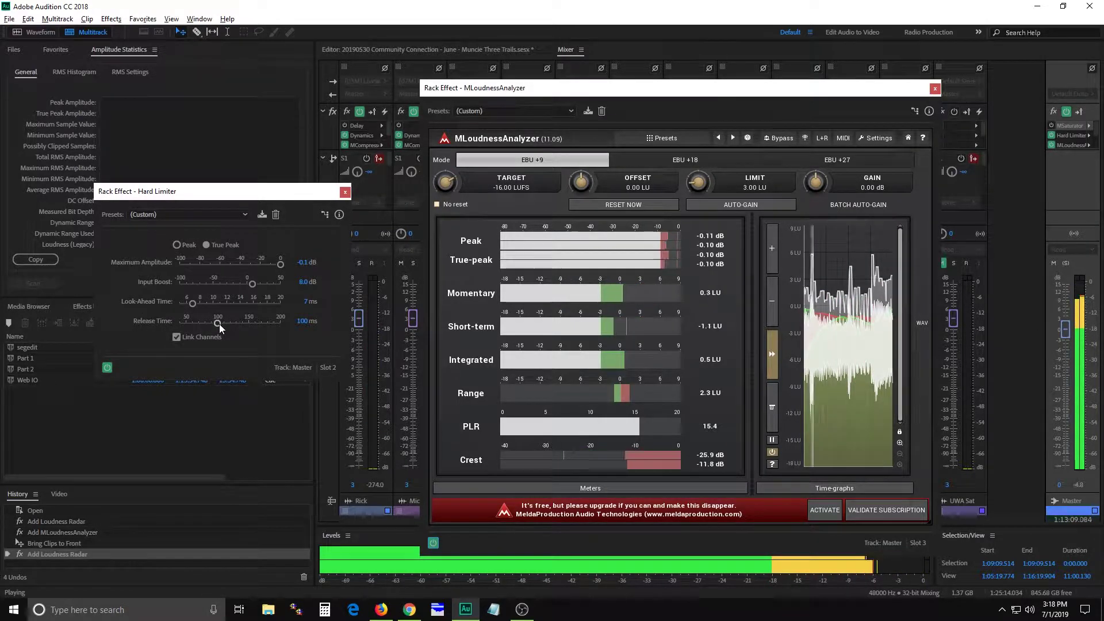
Close the Hard Limiter and MLoudnessAnalyzer windows and stop the session's playback
left_click(344, 192)
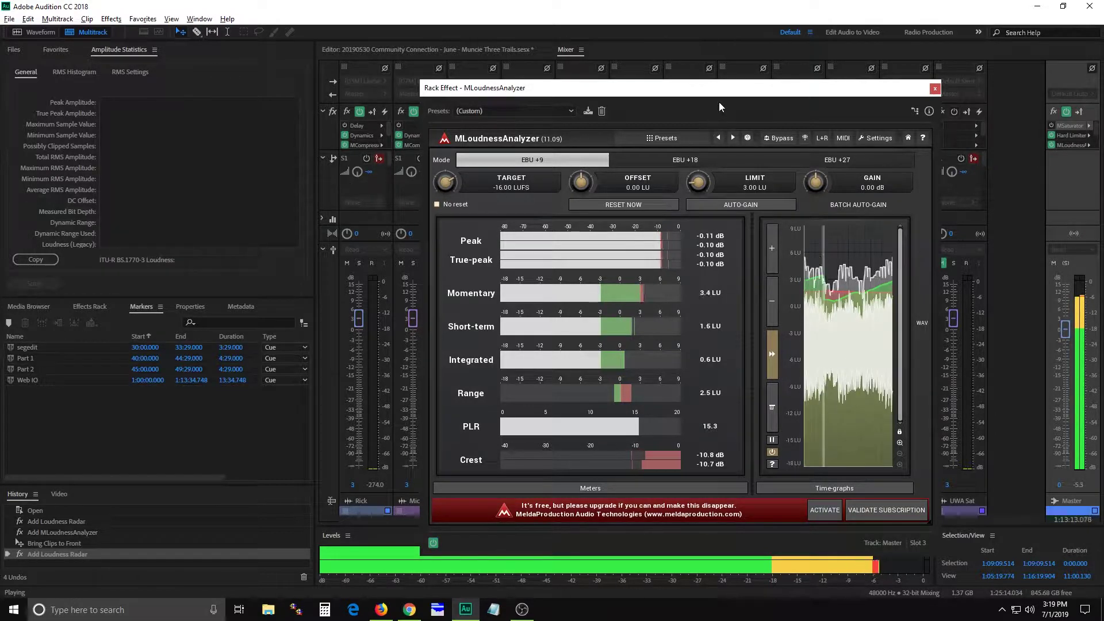
left_click(935, 89)
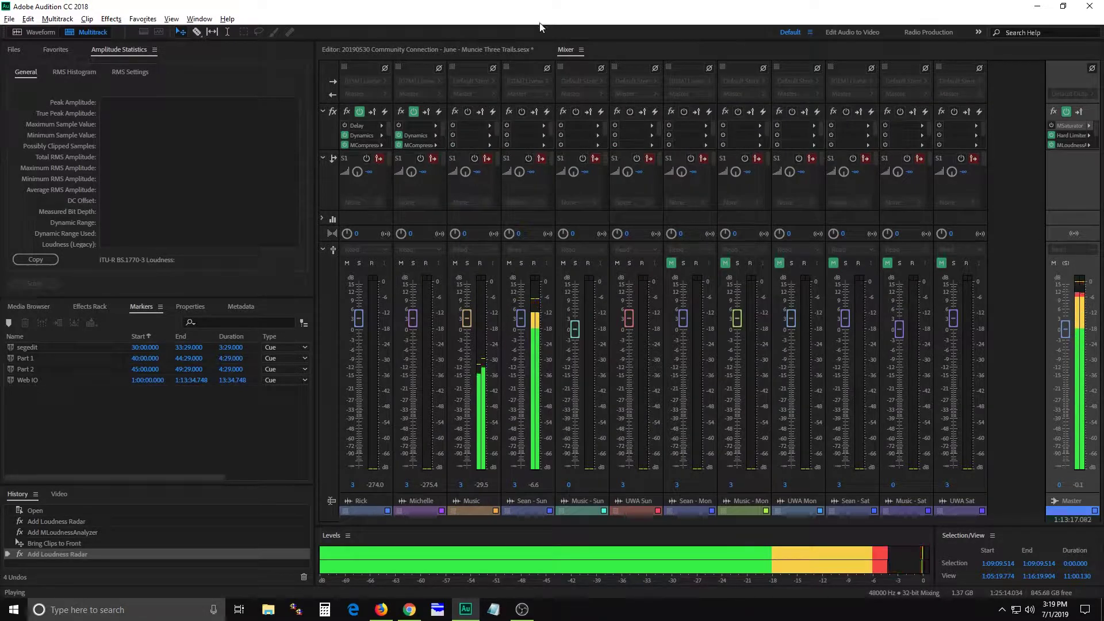
key("space")
Return to the multitrack editor, open the first voice track's clip in the Waveform editor, and clear its time selection
key("alt+1")
double_click(677, 146)
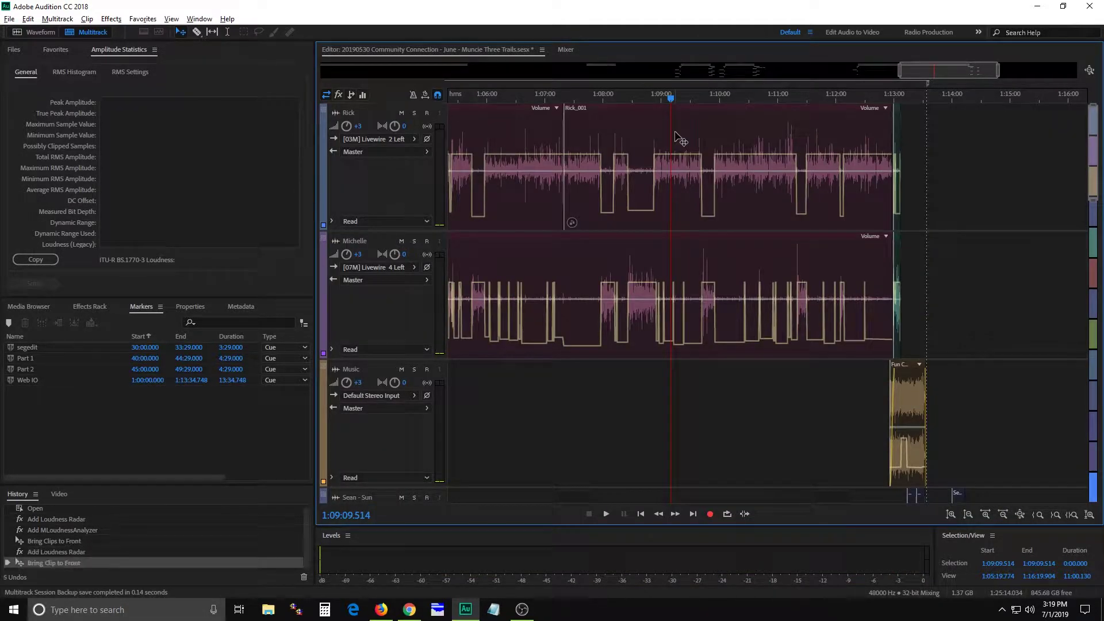
left_click_drag(520, 224, 625, 299)
scroll(639, 324, "up", 3)
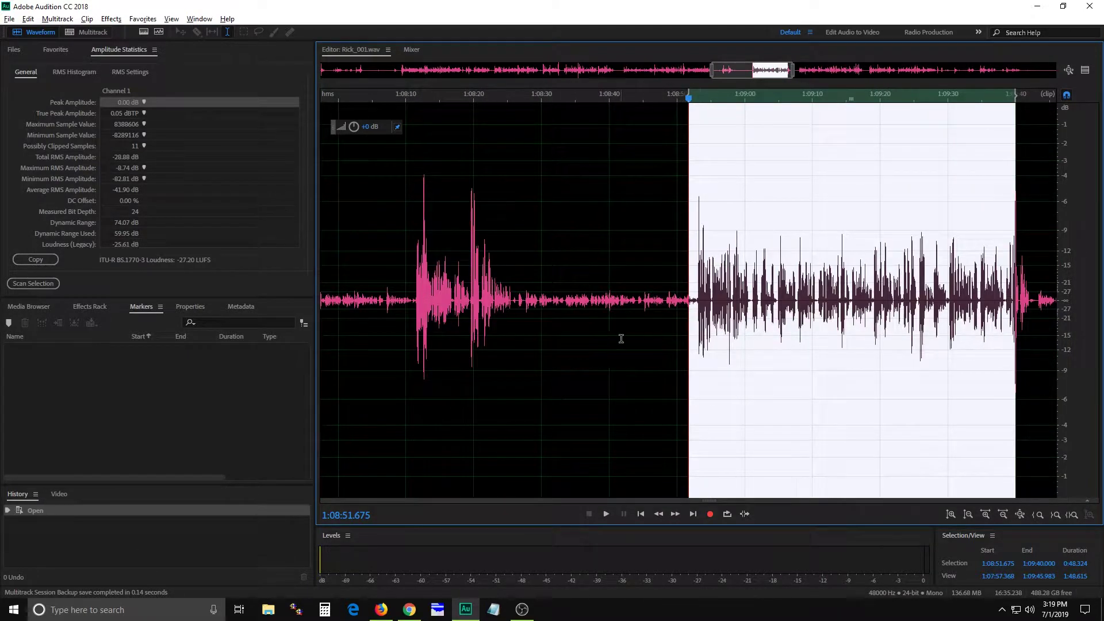
scroll(650, 322, "down", 4)
left_click(627, 322)
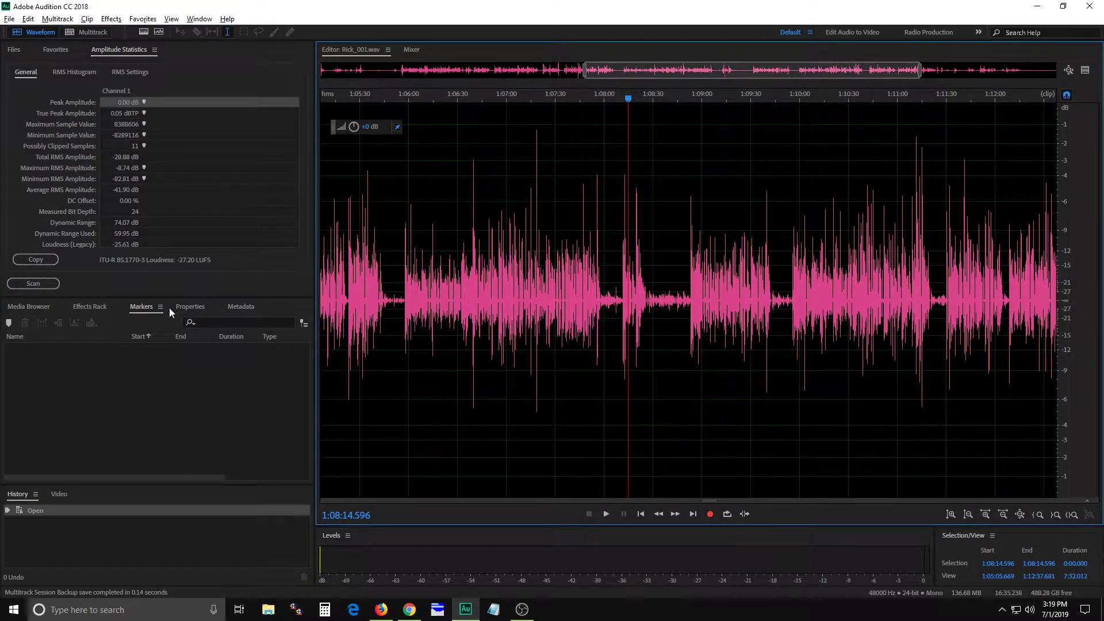
left_click(163, 265)
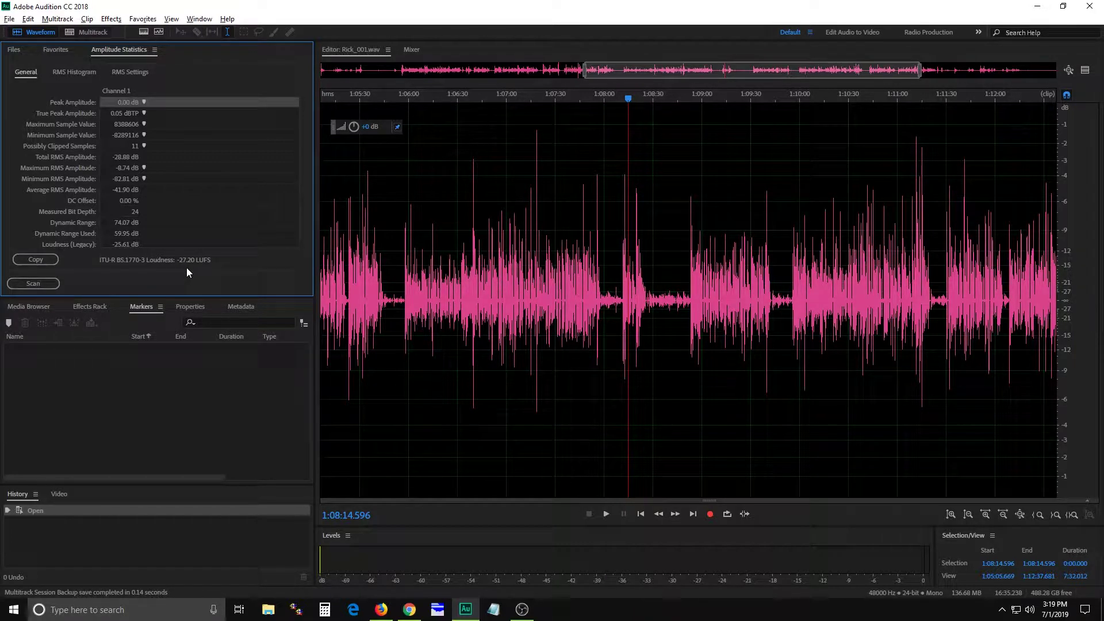
left_click(369, 128)
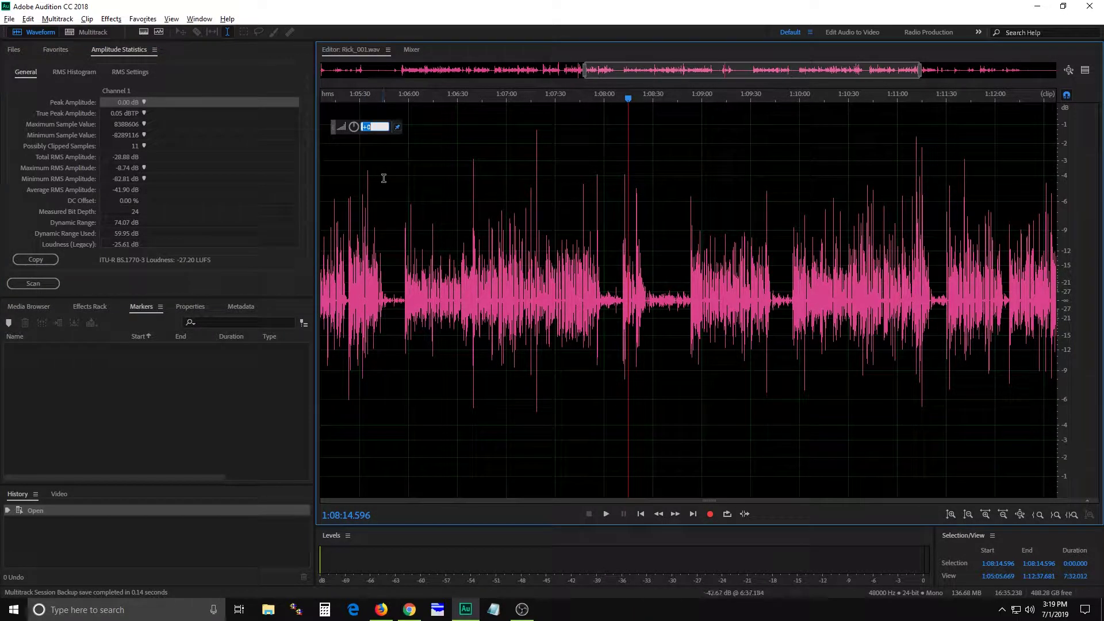
left_click(395, 188)
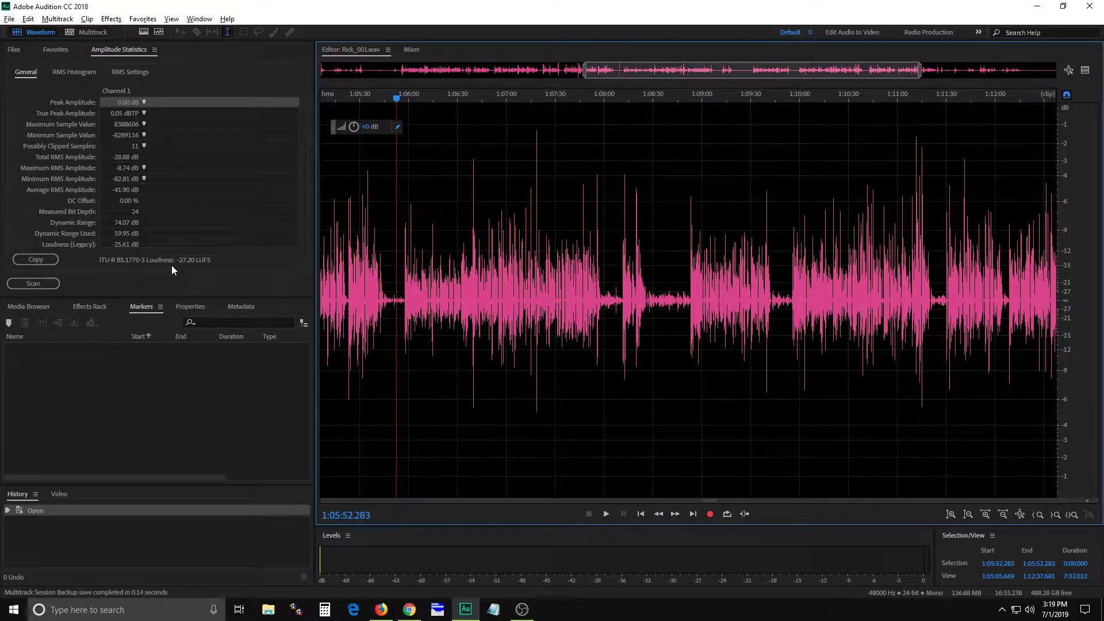
Locate the clip's true peak and its possibly clipped samples in the waveform using Amplitude Statistics
left_click(120, 103)
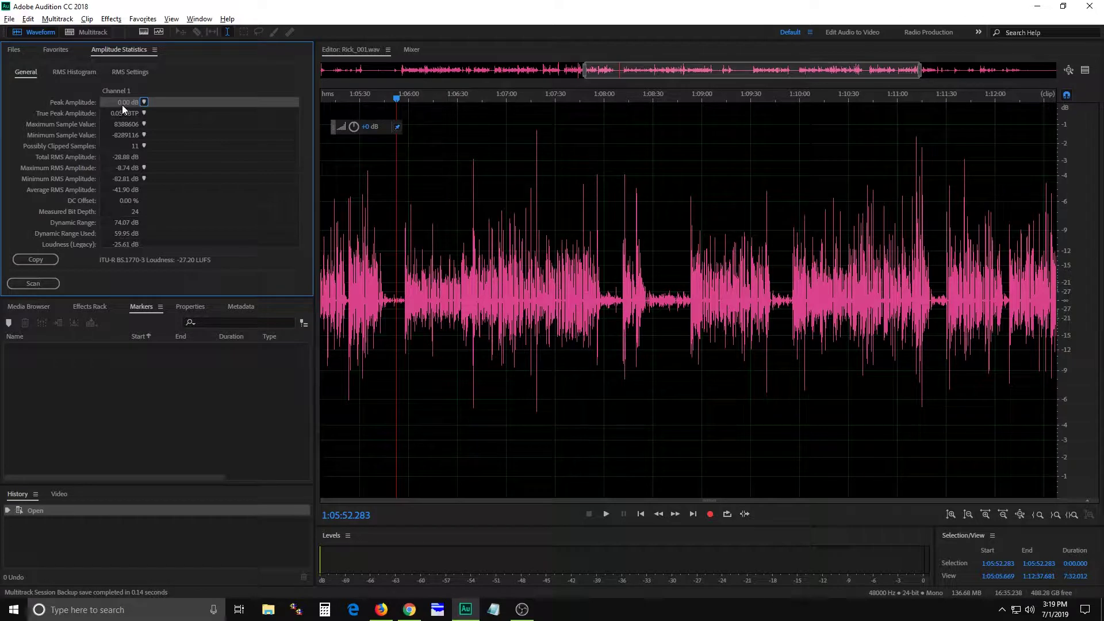
left_click(144, 113)
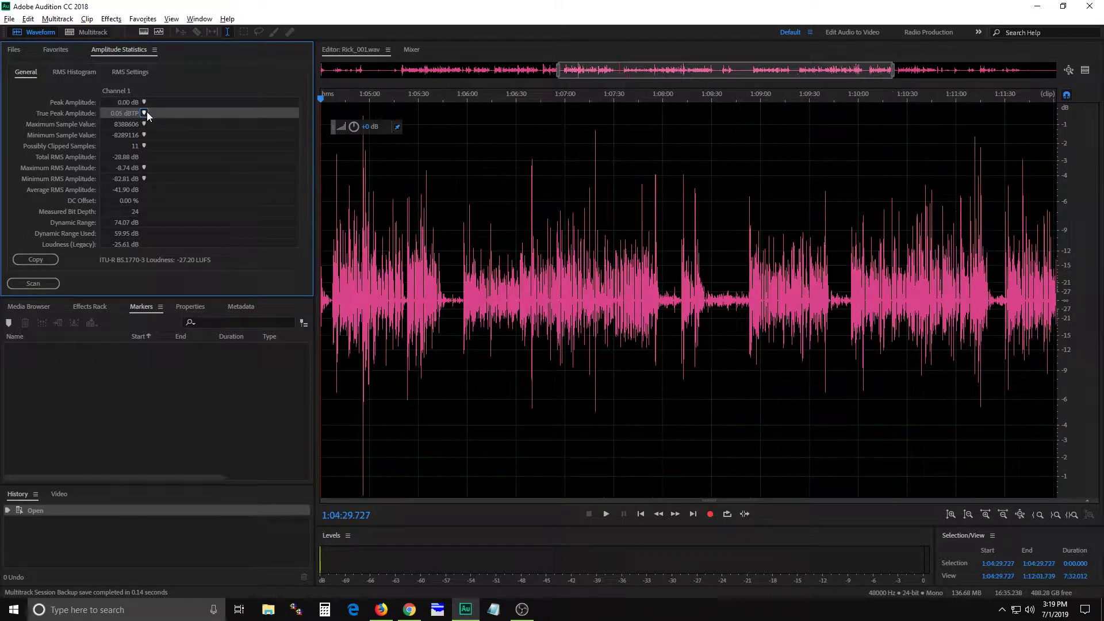
left_click_drag(702, 72, 661, 72)
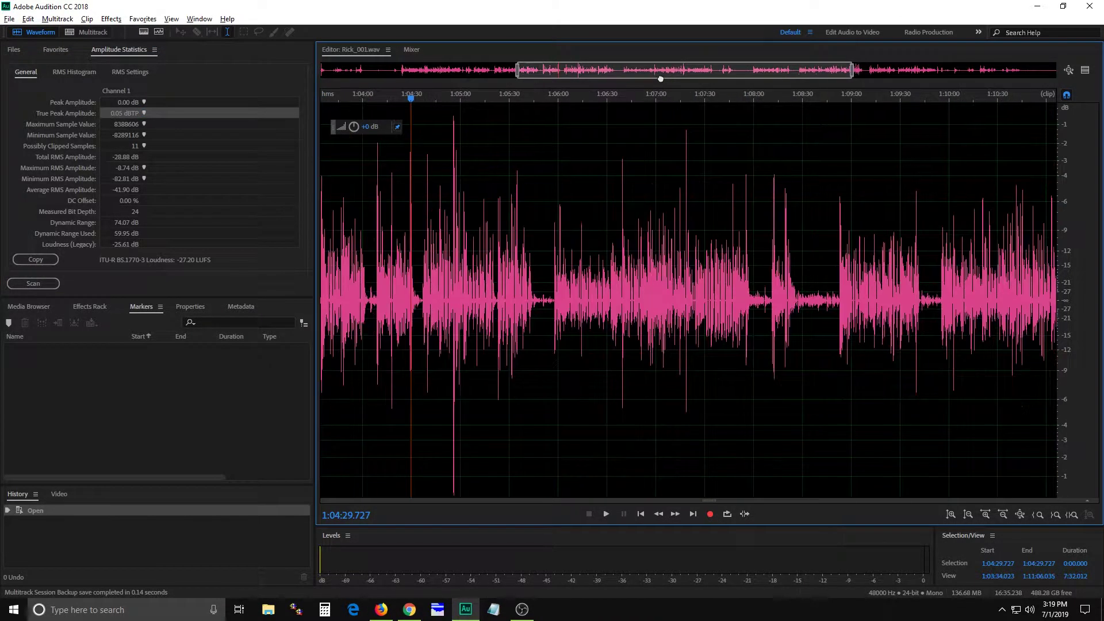
left_click(403, 164)
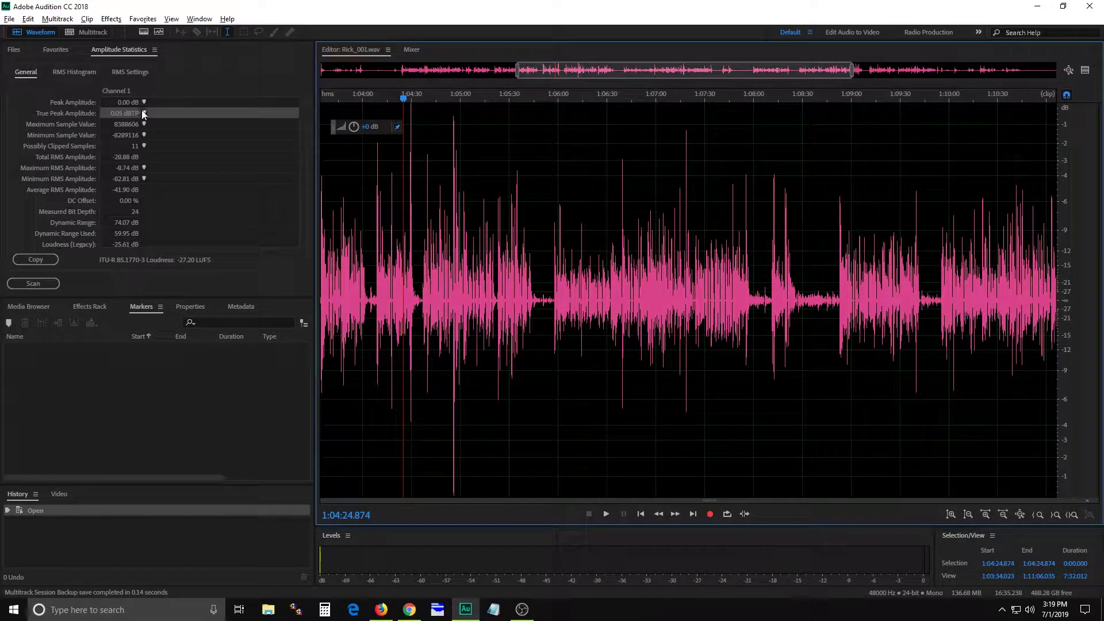
left_click_drag(353, 126, 353, 123)
left_click(355, 168)
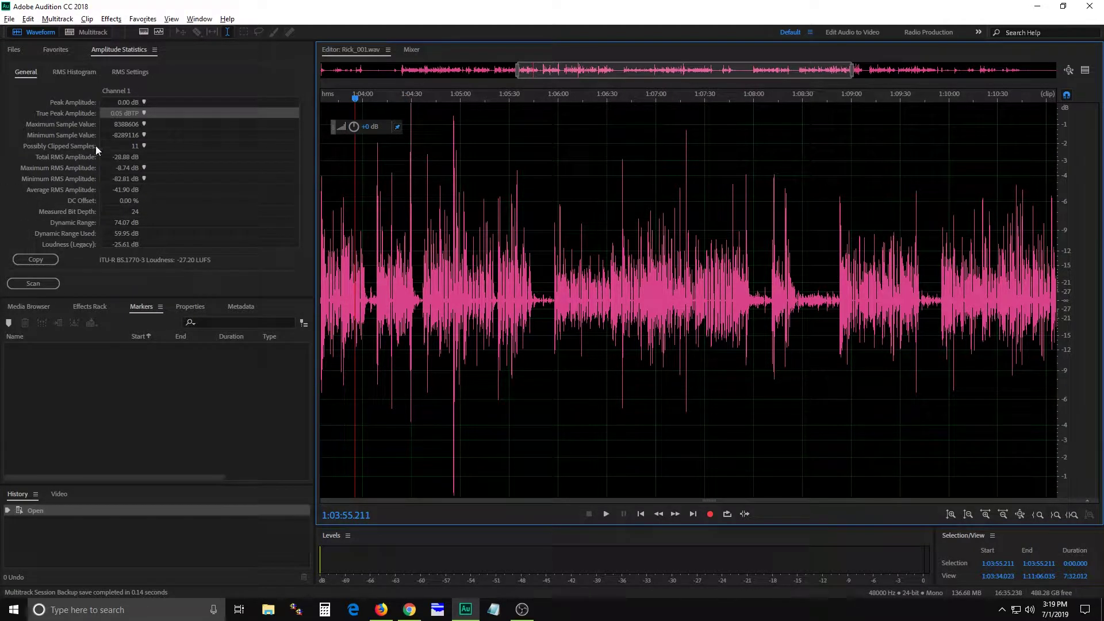
left_click(143, 146)
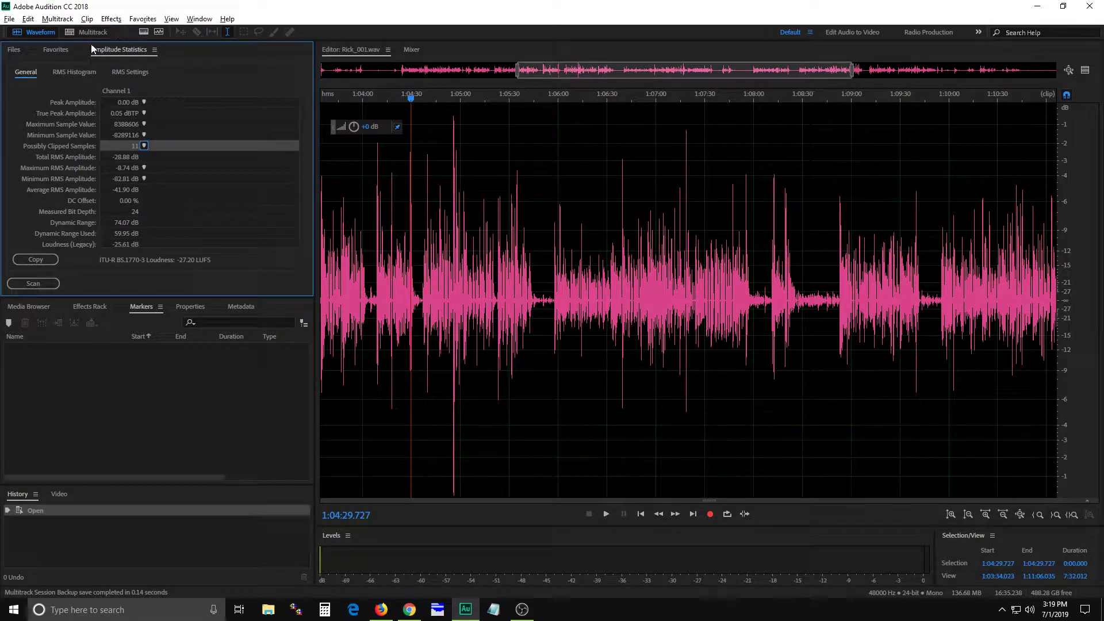
Apply a Hard Limiter to the whole clip through the Effects Rack, with -0.1 dB maximum amplitude and 3.4 dB input boost
left_click(87, 307)
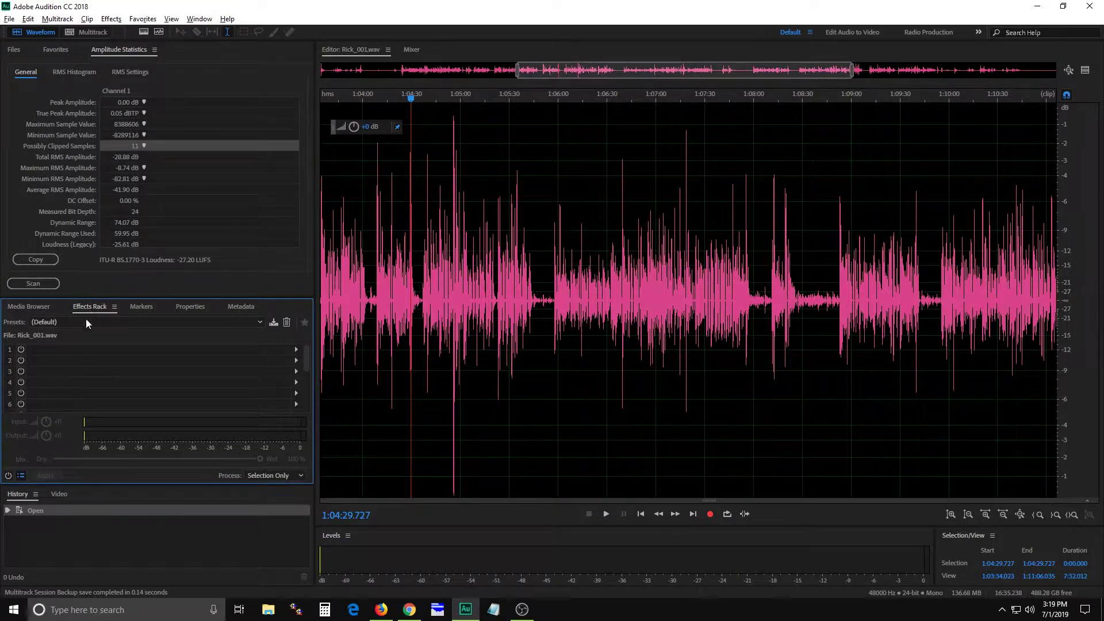
left_click(295, 350)
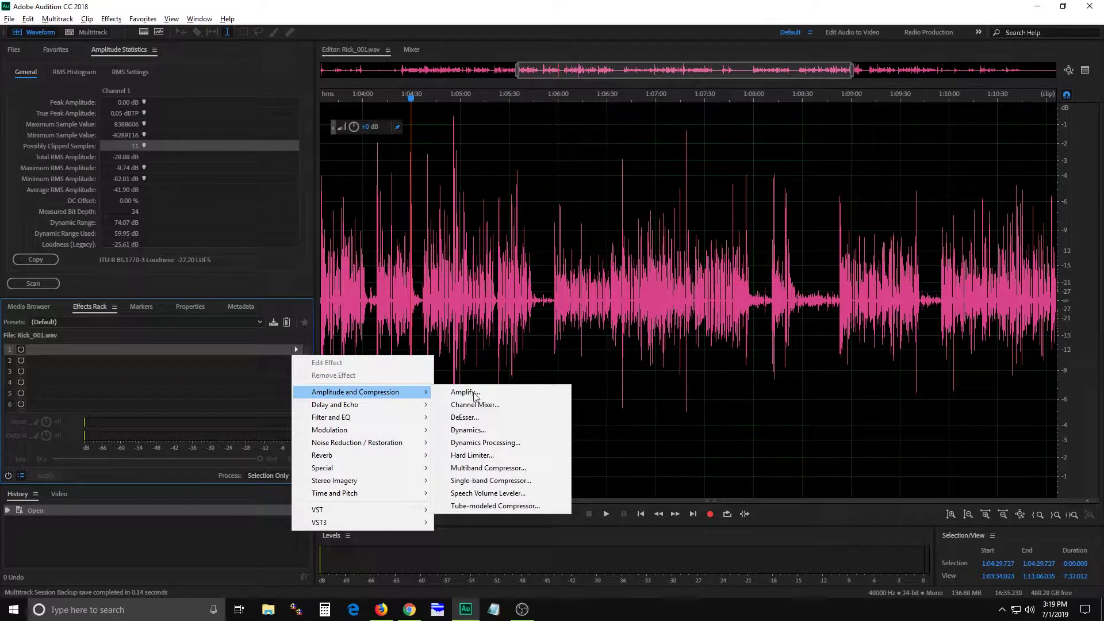
left_click(472, 455)
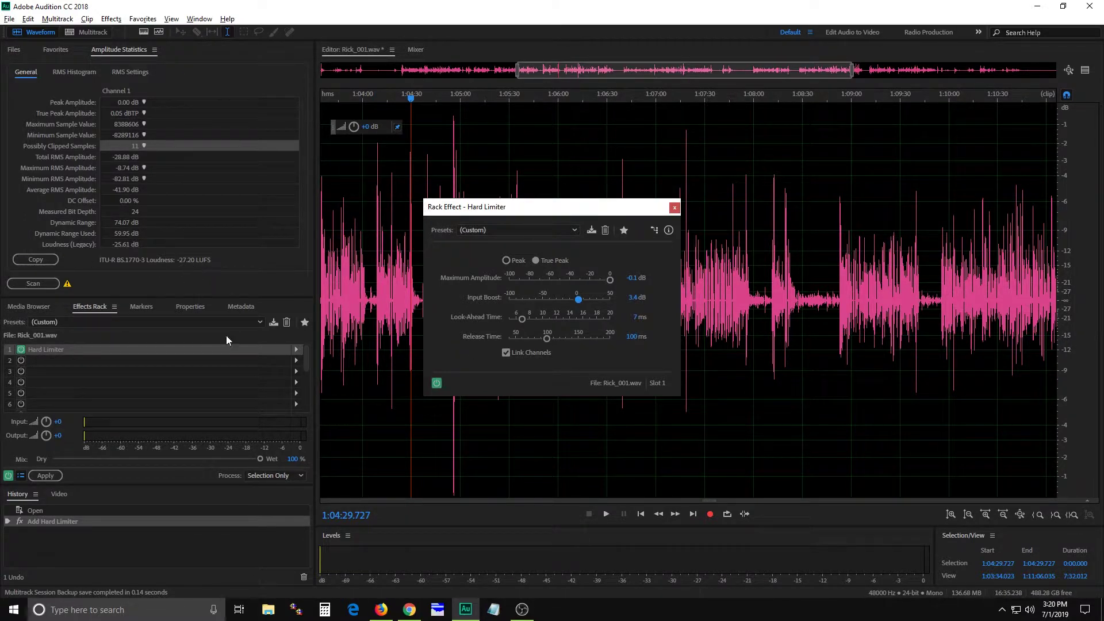
left_click(44, 475)
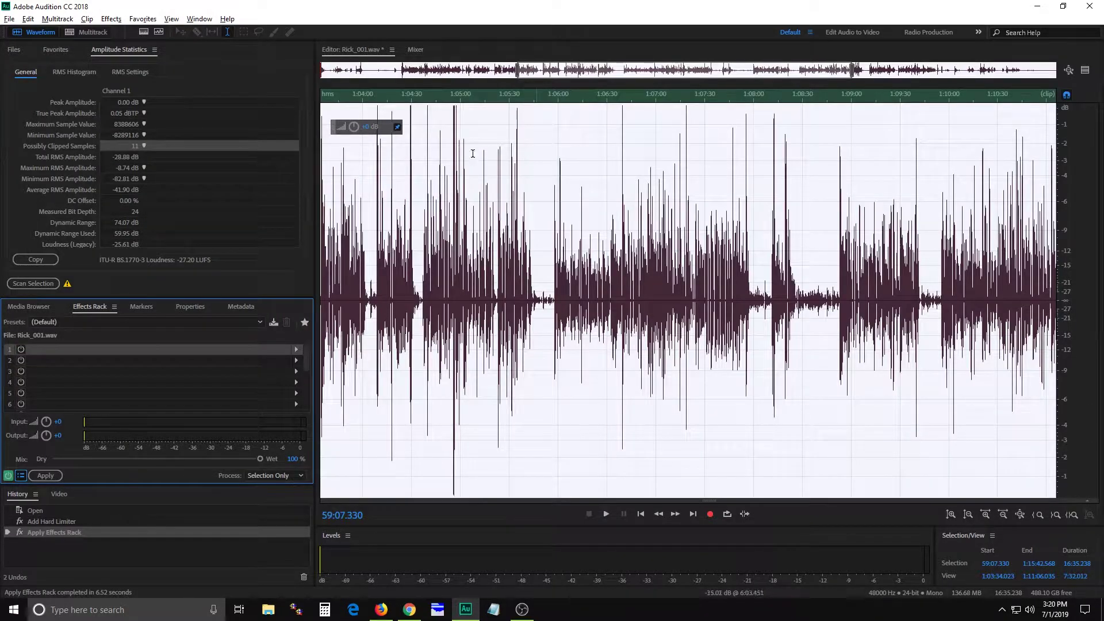
left_click(457, 154)
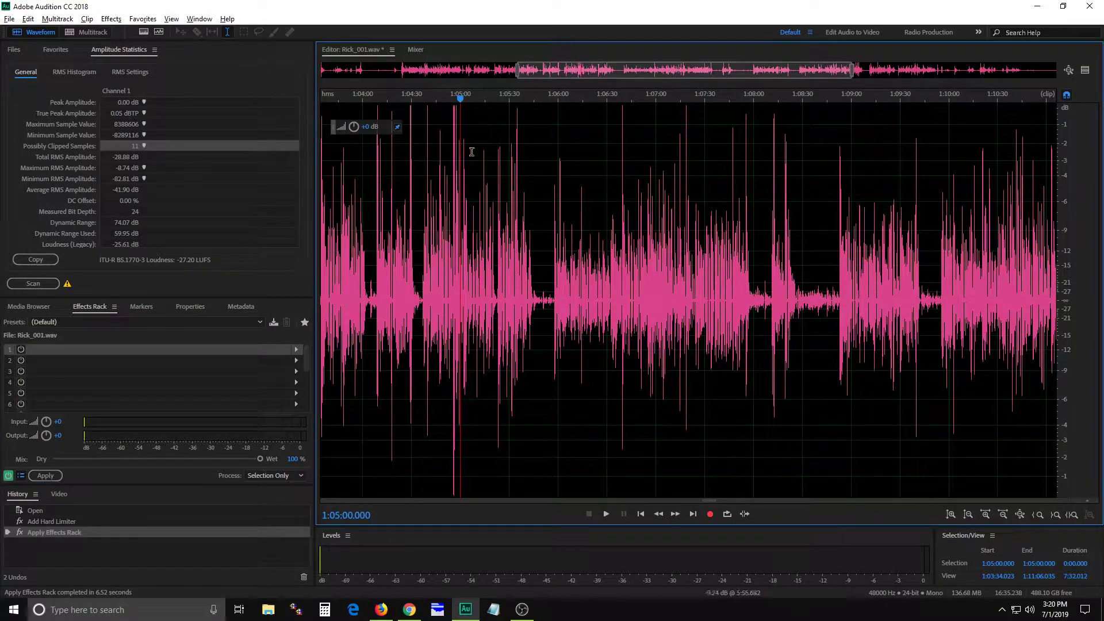
Examine the limited clip's tallest peaks around 1:04:56 and 1:04:57 in the waveform for remaining clipping
left_click(438, 144)
scroll(488, 103, "up", 5)
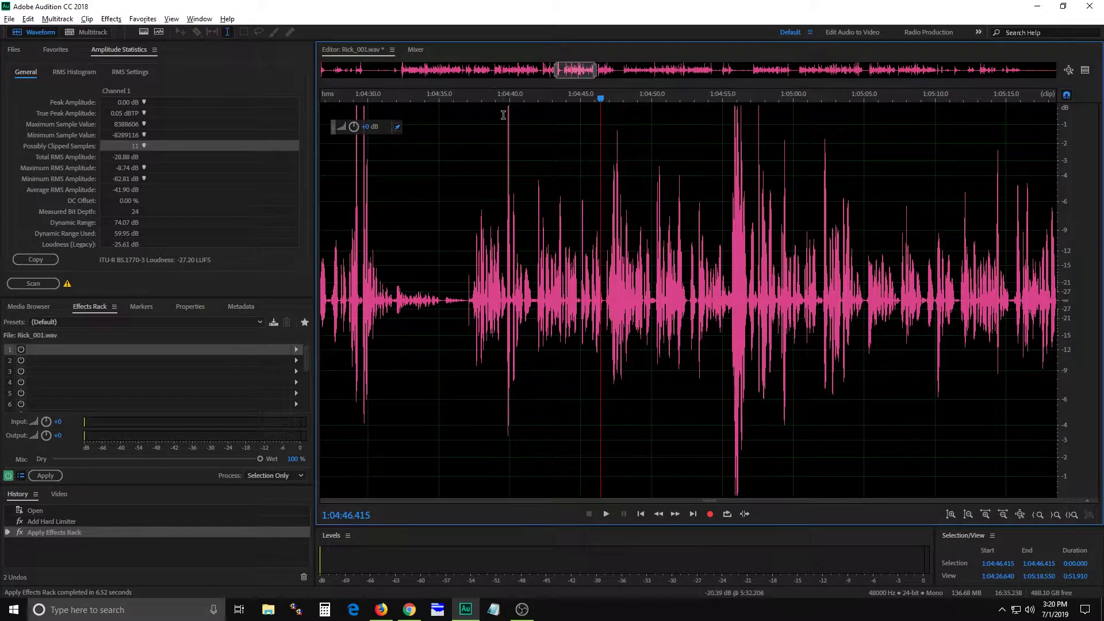
scroll(747, 104, "up", 7)
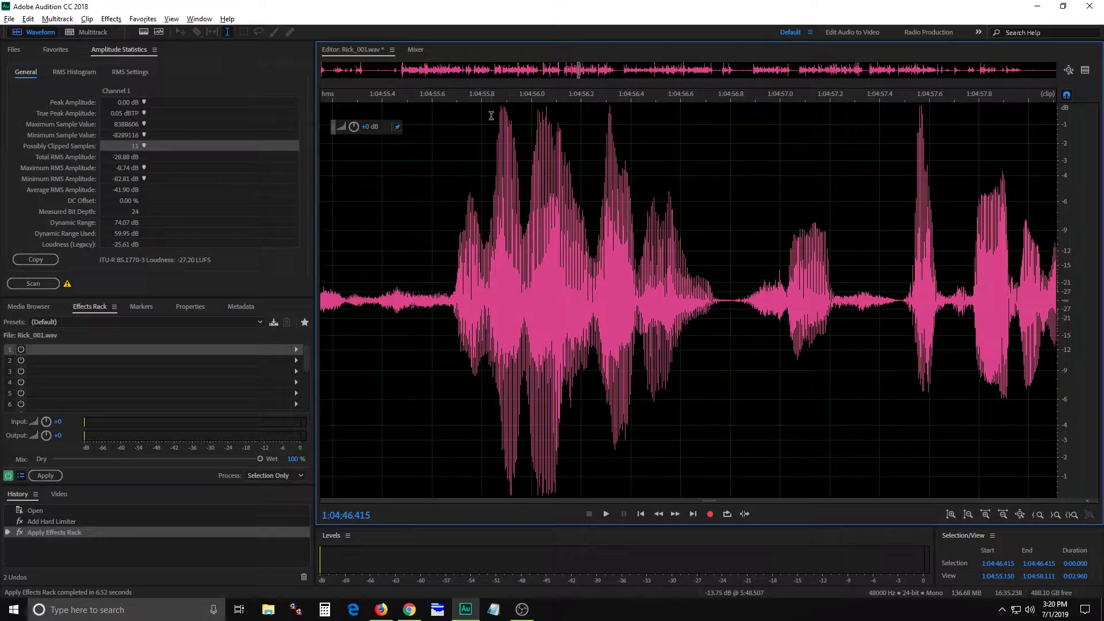
left_click_drag(491, 115, 540, 115)
left_click(557, 147)
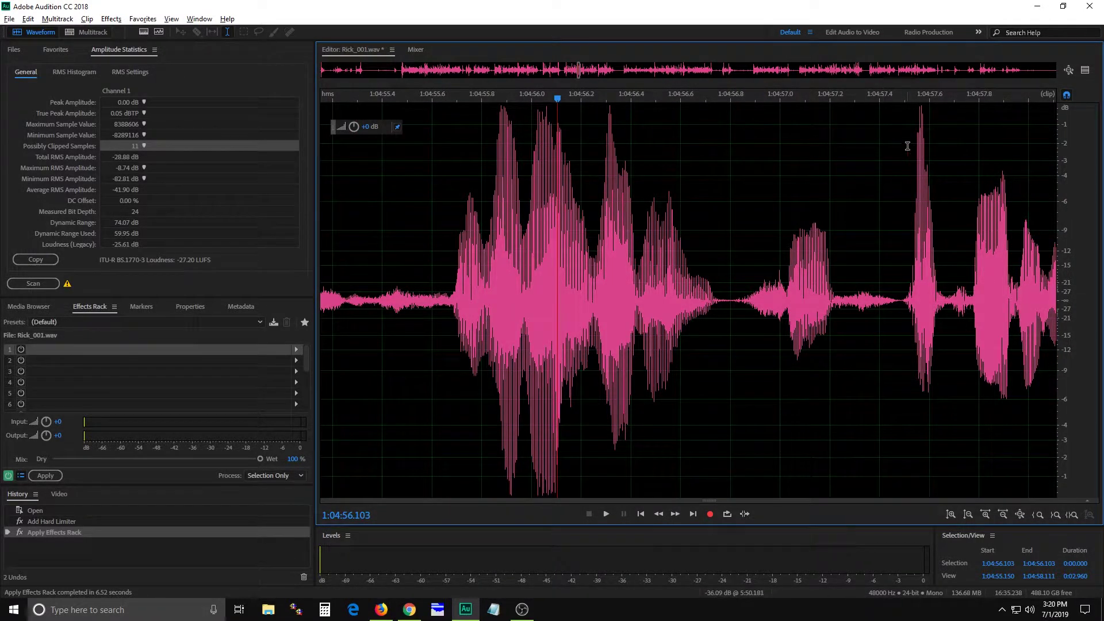
left_click_drag(907, 146, 956, 172)
left_click(963, 177)
scroll(625, 309, "down", 3)
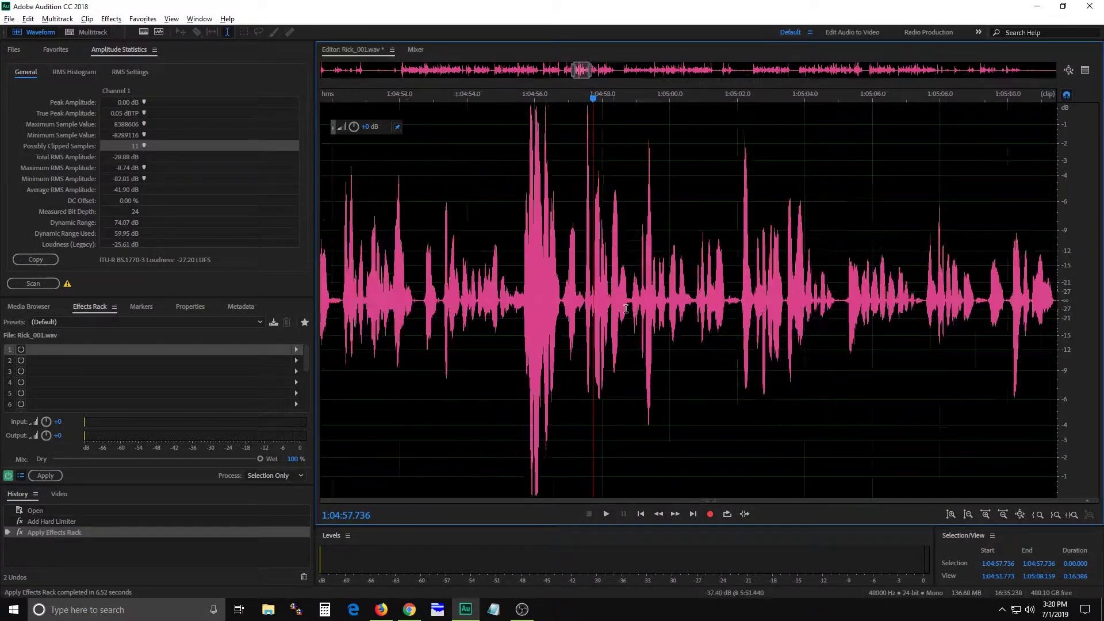
scroll(625, 309, "down", 6)
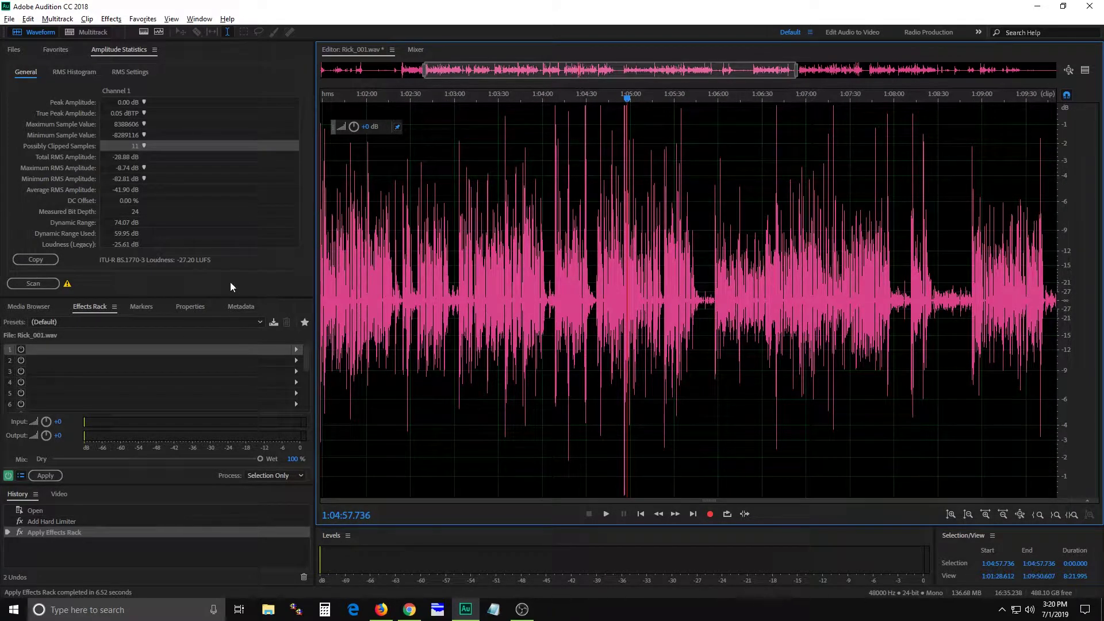
left_click(199, 19)
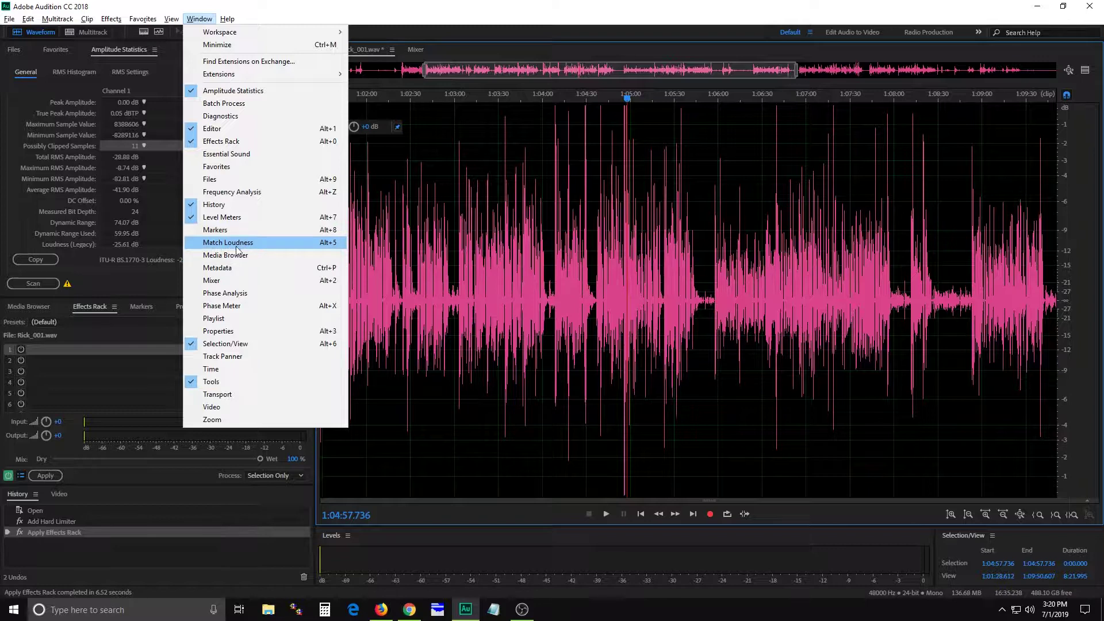
left_click(191, 20)
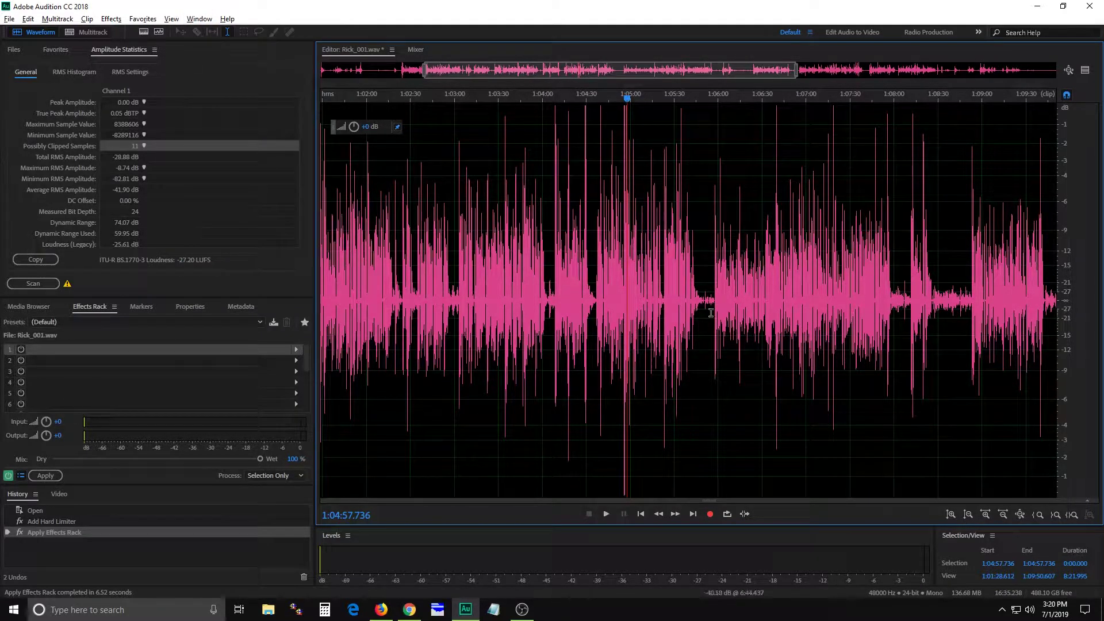
Switch to Chrome and review the NPR Loudness Tool notice and the loudness documents and articles on the PRSS Audio Loudness Standard page
left_click(409, 609)
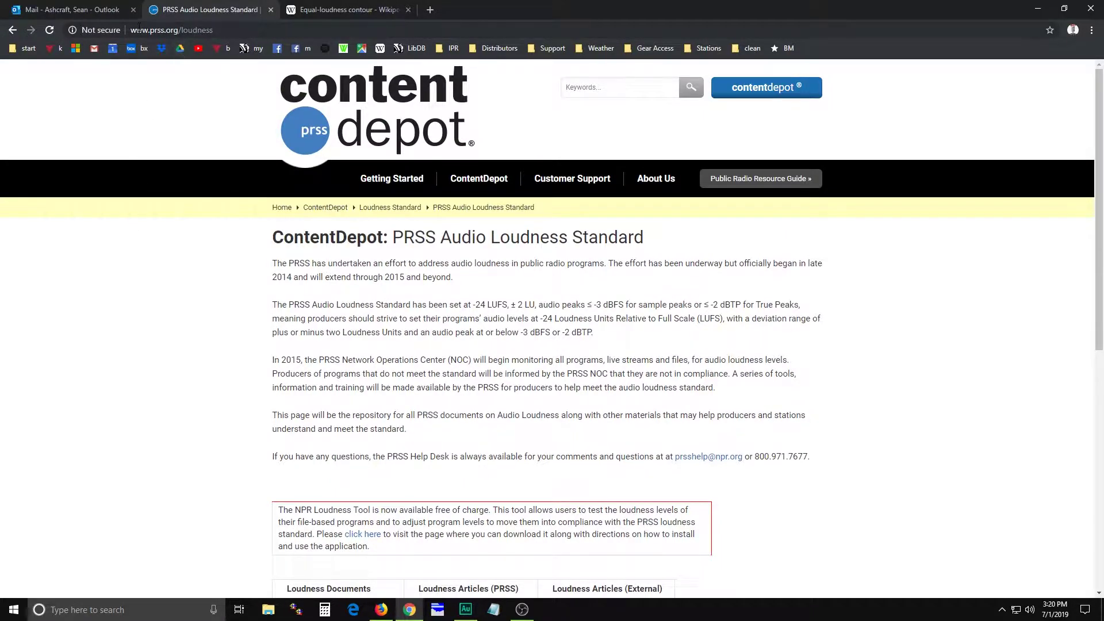
scroll(296, 340, "down", 3)
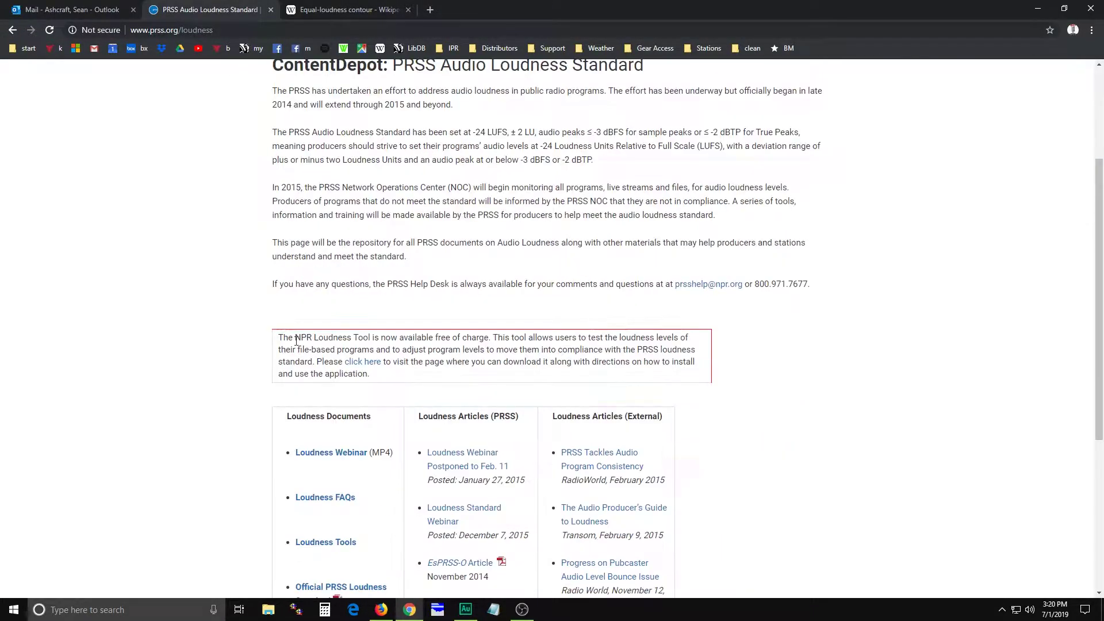
scroll(328, 378, "down", 5)
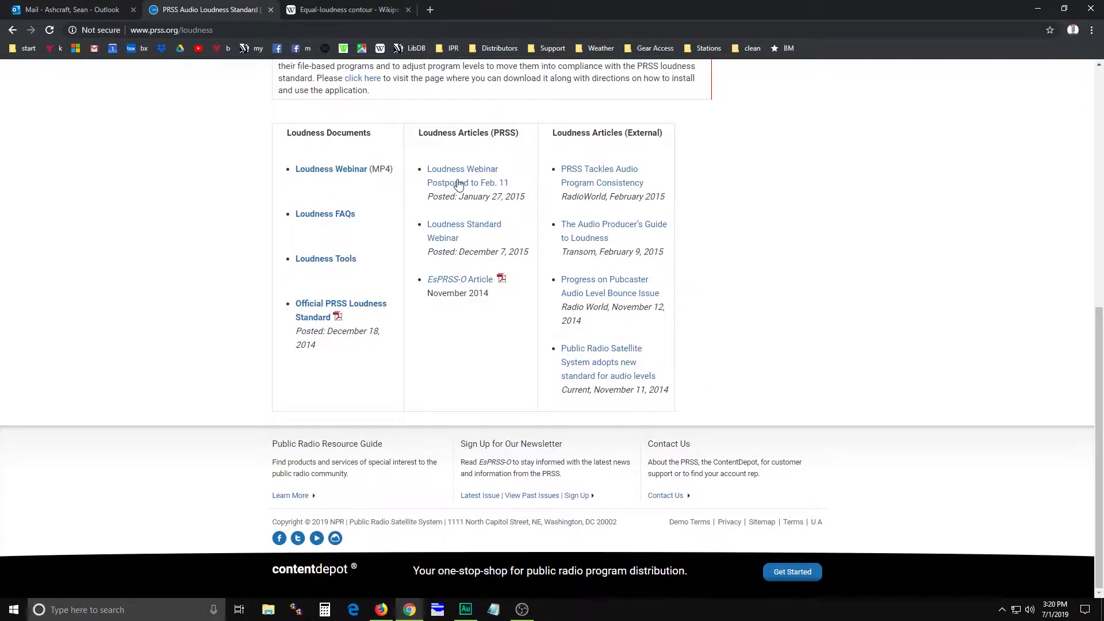
scroll(830, 343, "up", 3)
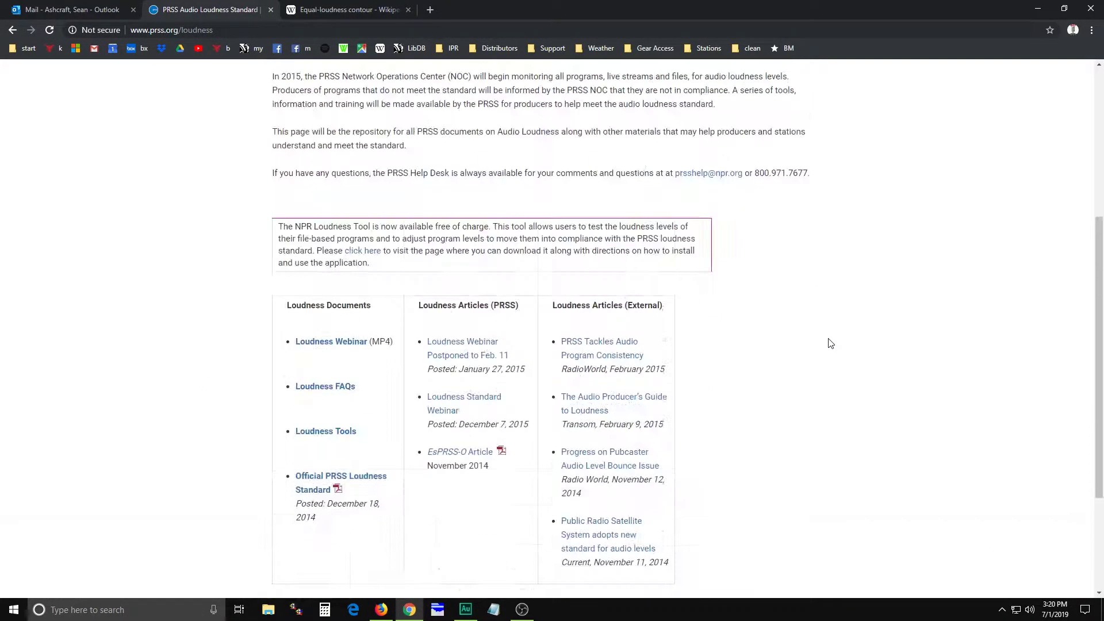
left_click_drag(356, 227, 495, 252)
left_click(494, 252)
left_click_drag(695, 253, 566, 224)
left_click(566, 223)
scroll(800, 346, "up", 5)
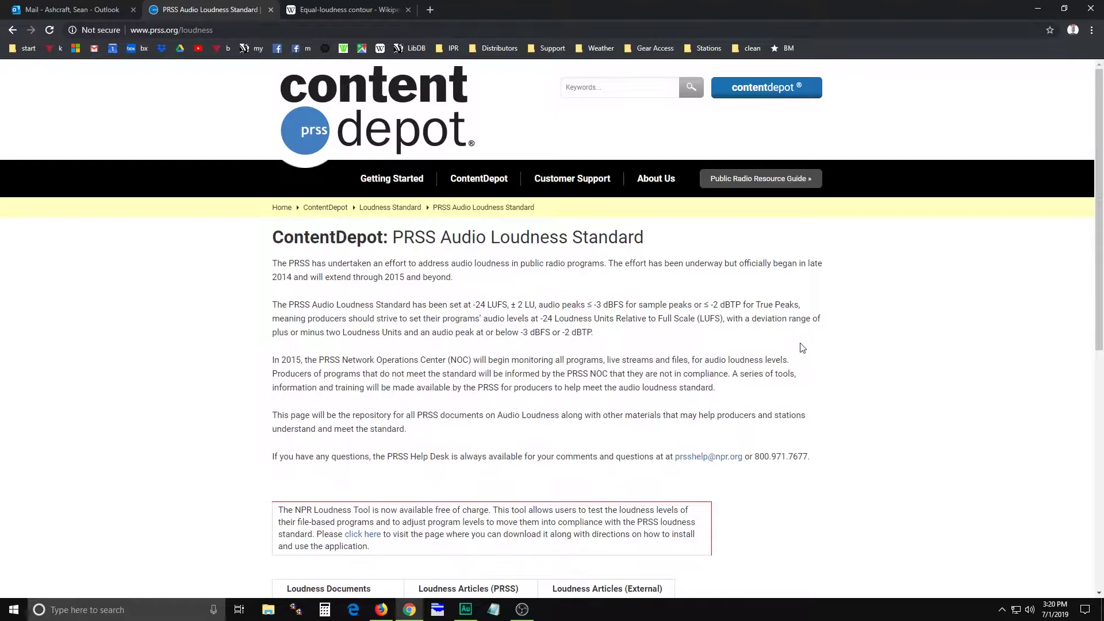
left_click(469, 612)
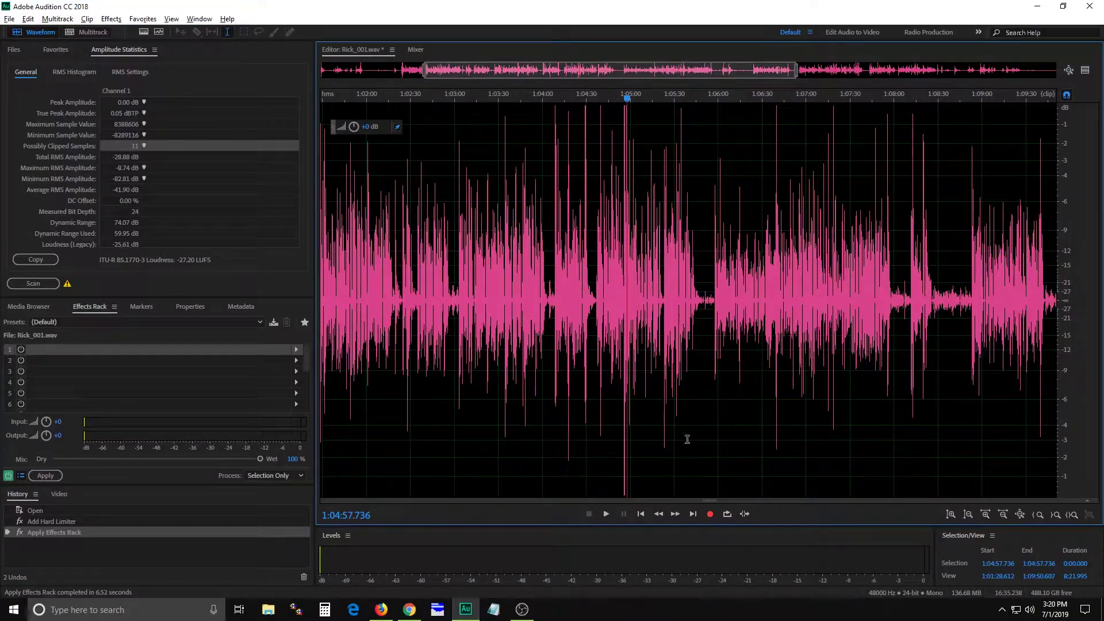
left_click(408, 609)
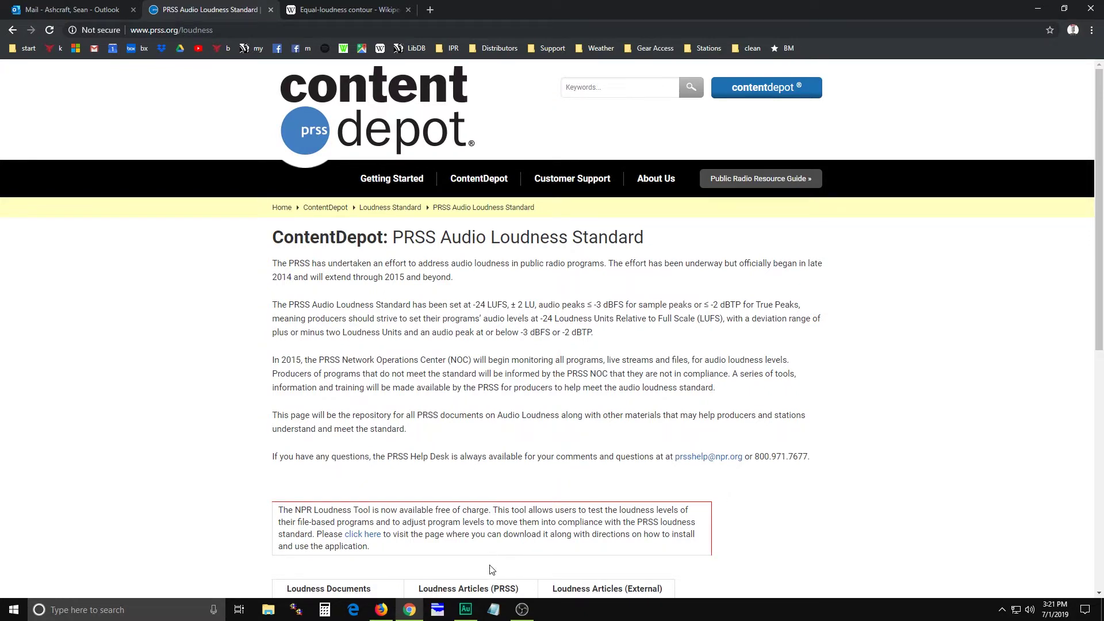
mouse_move(523, 614)
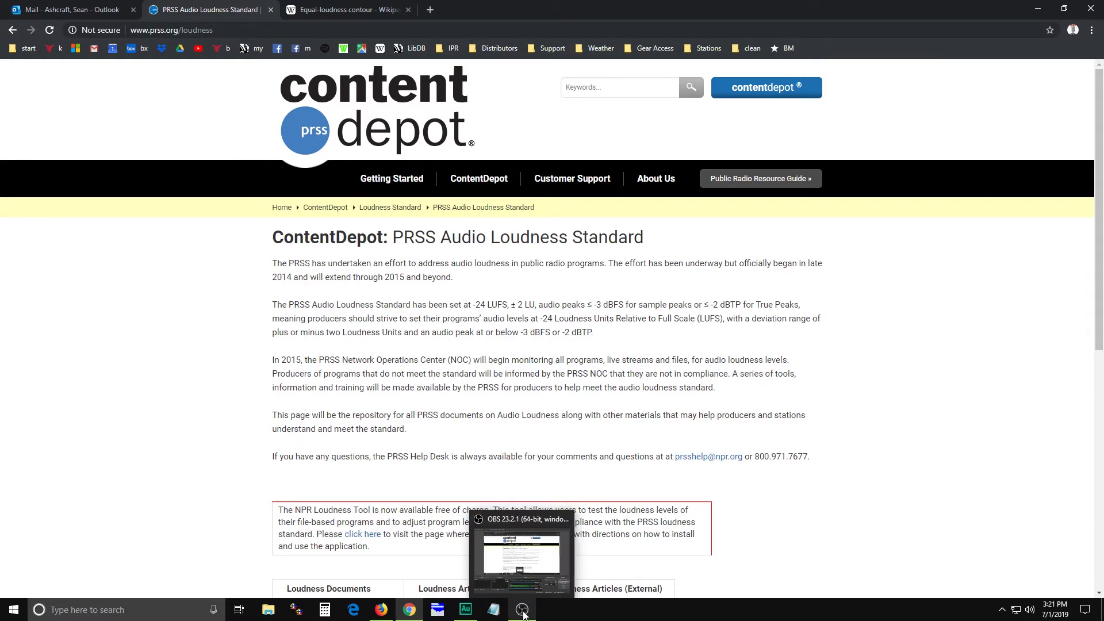